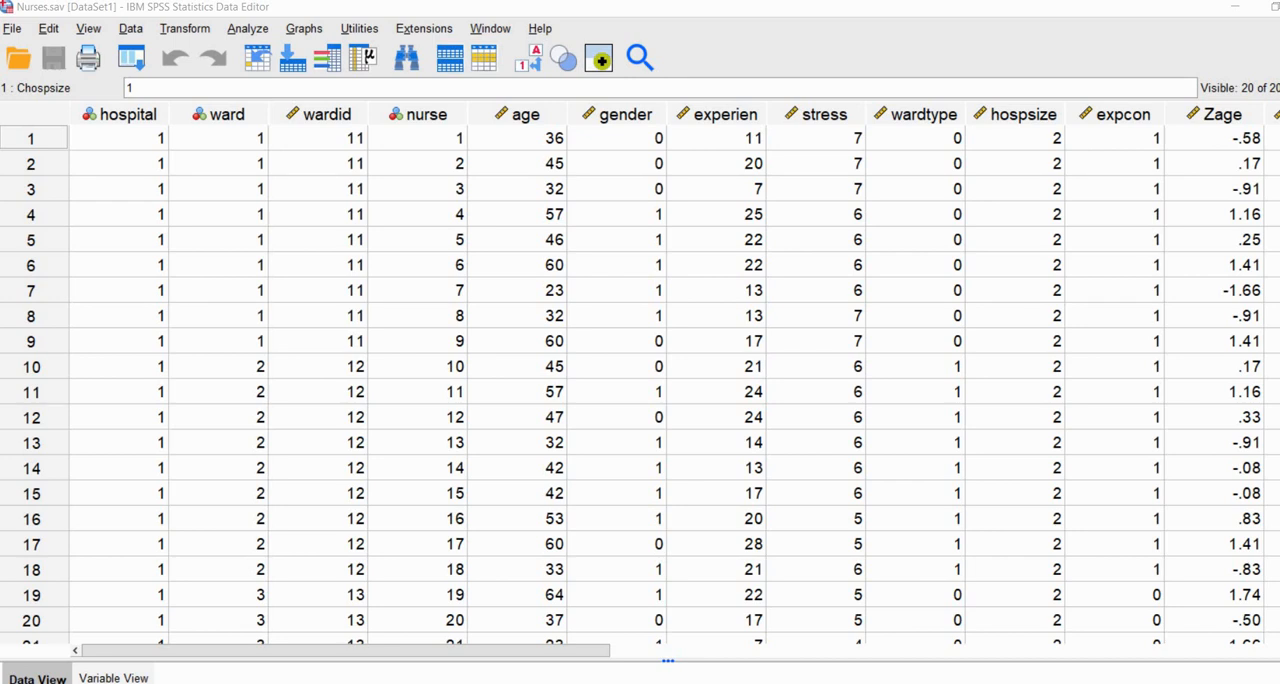
Step: Examine the nurse, stress, hospital, ward and wardid columns to see how nurses are nested in wards and hospitals
click(419, 115)
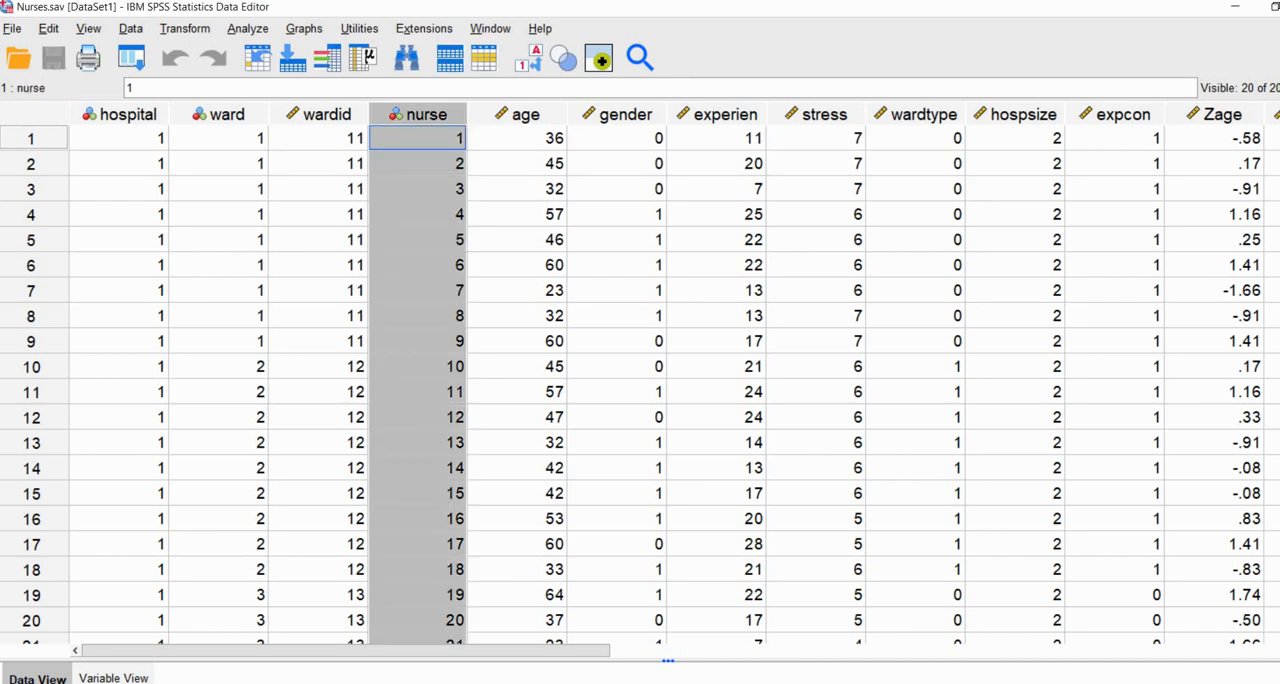
click(824, 115)
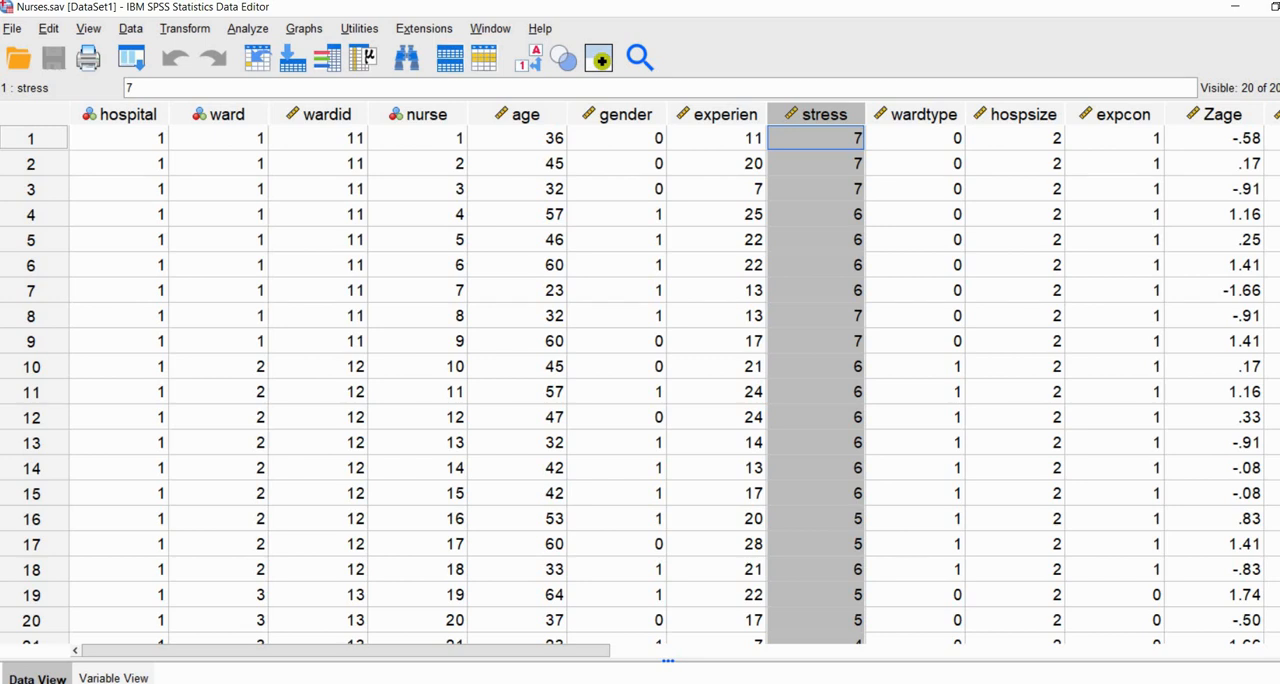
click(120, 115)
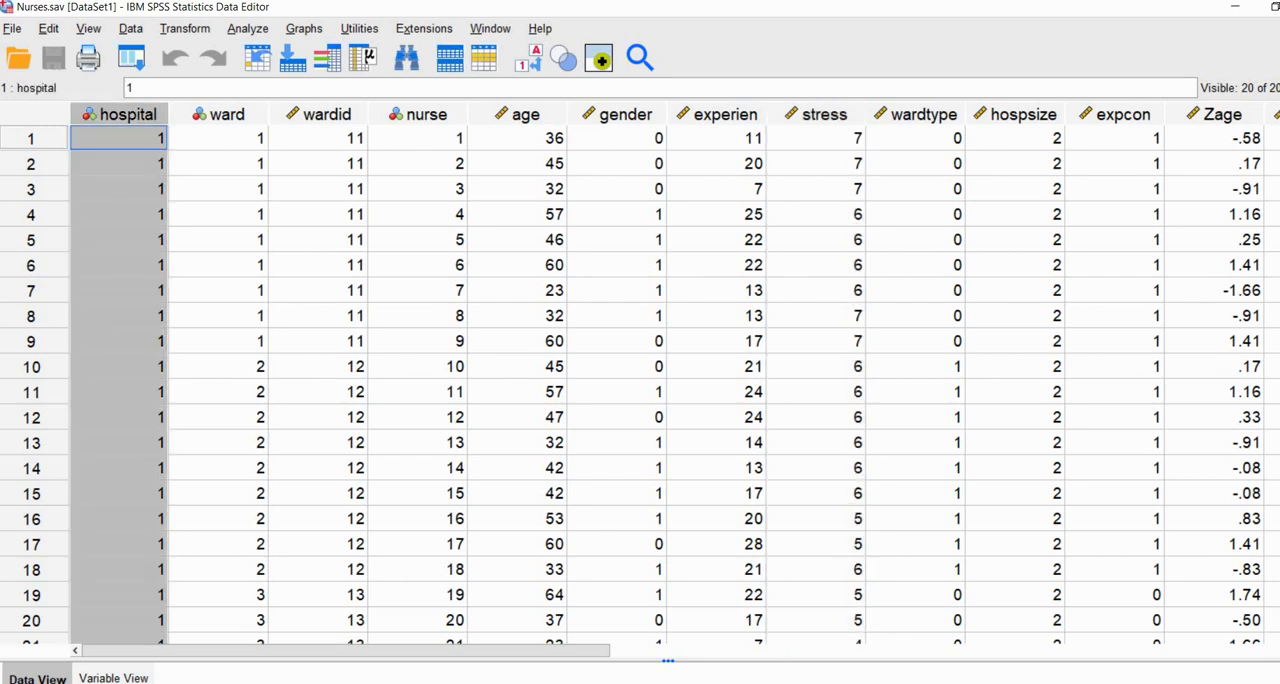
click(220, 115)
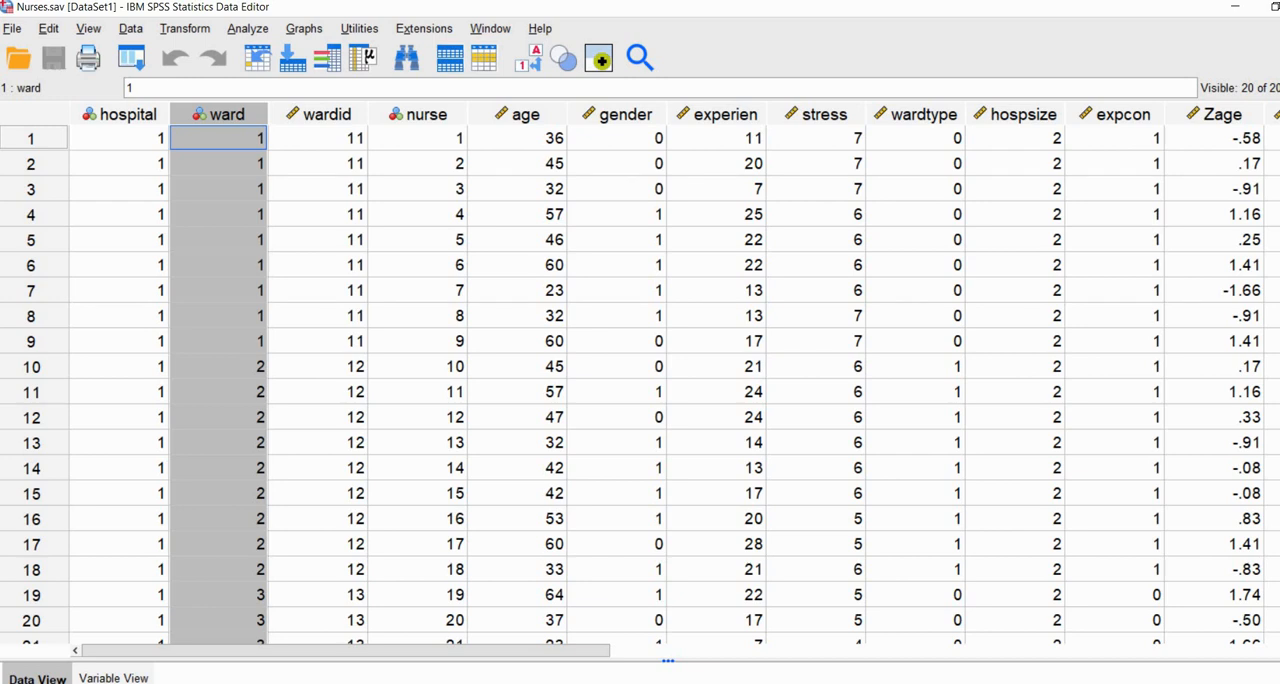
click(120, 114)
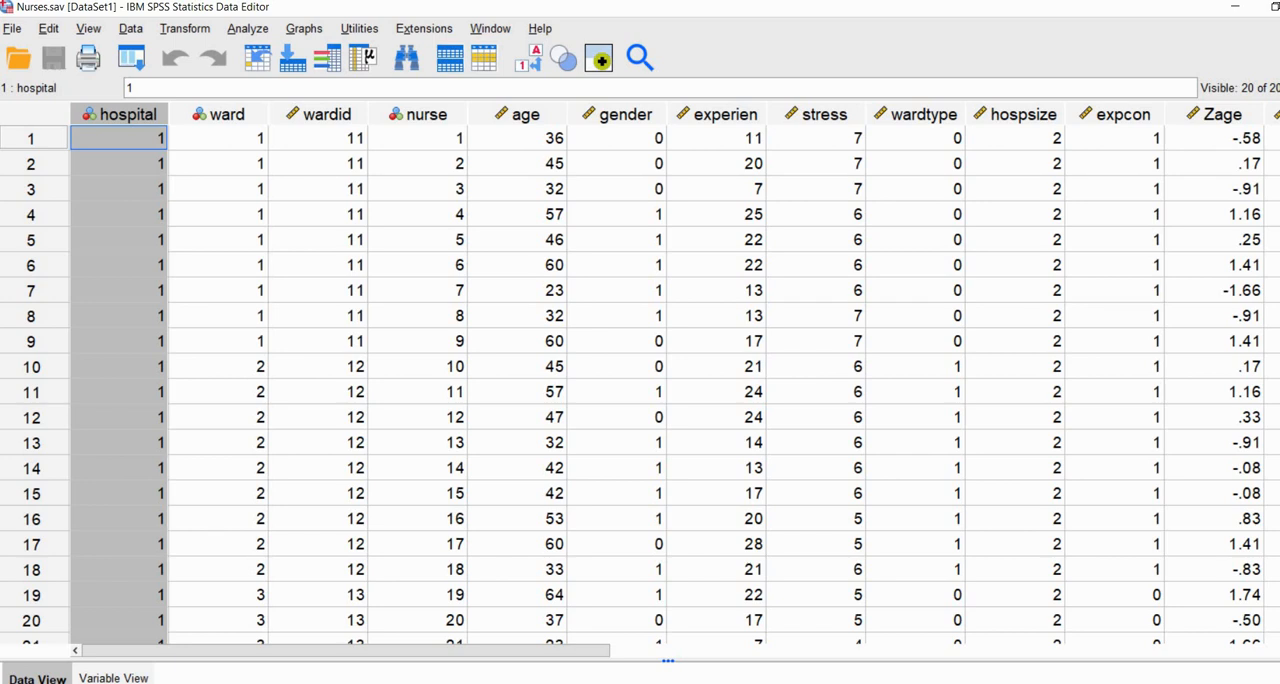
click(220, 114)
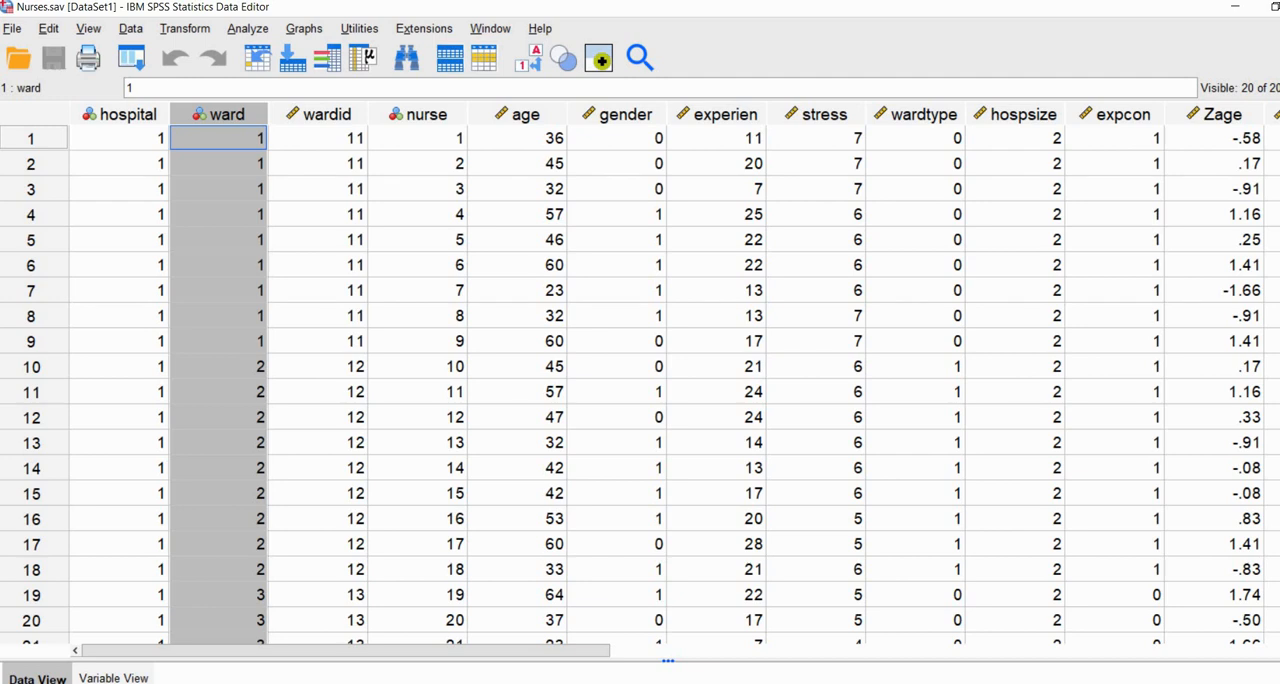
click(319, 115)
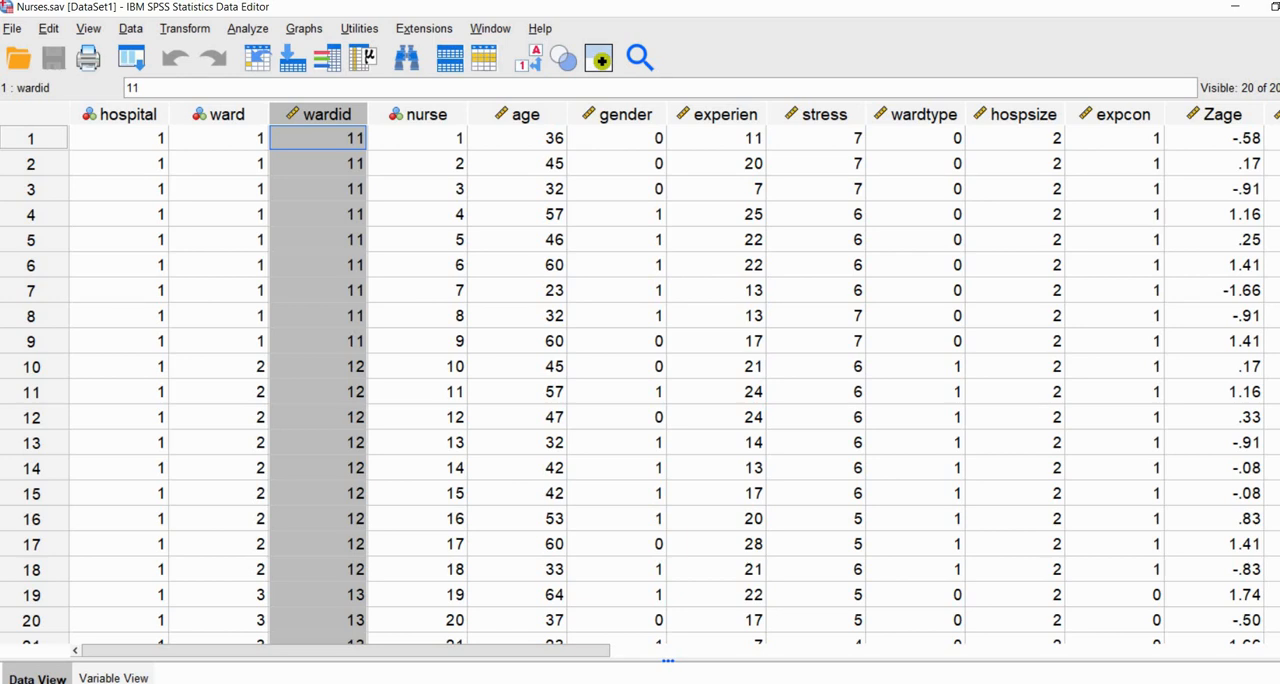
click(226, 115)
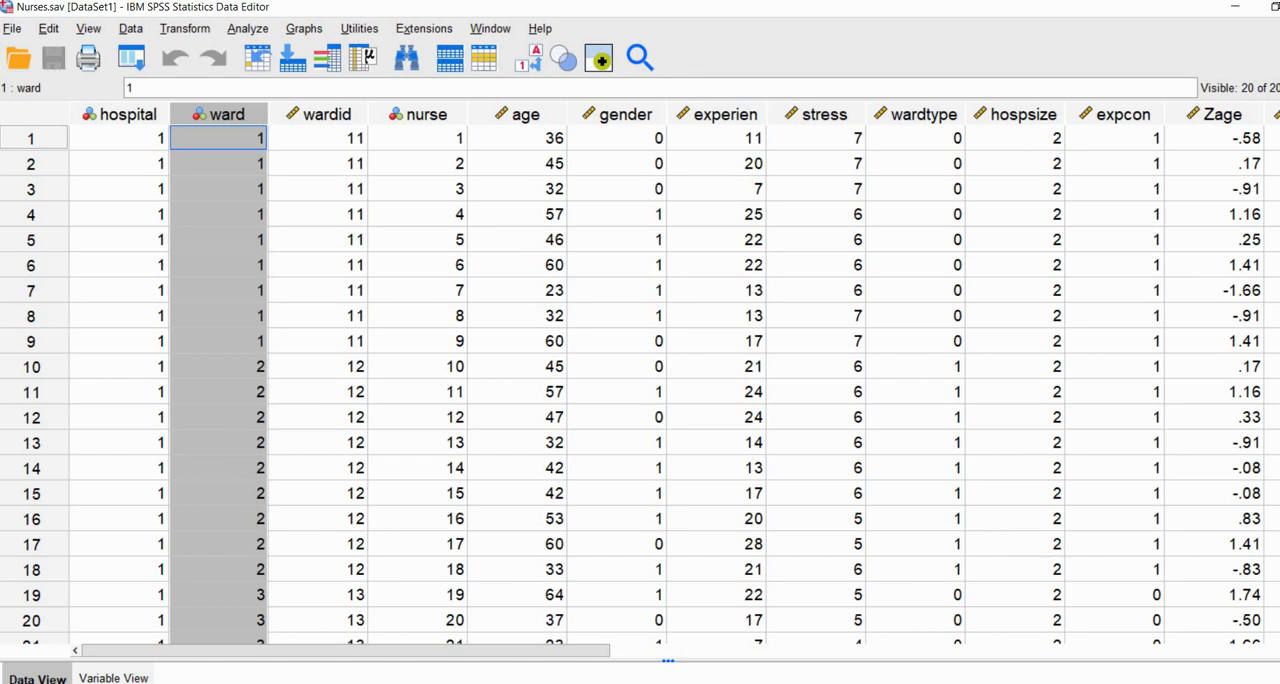
Step: Examine the predictor columns age, gender, experien, wardtype, expcon and hospsize, plus the centered variables Cexpcon and Chospsize
click(518, 114)
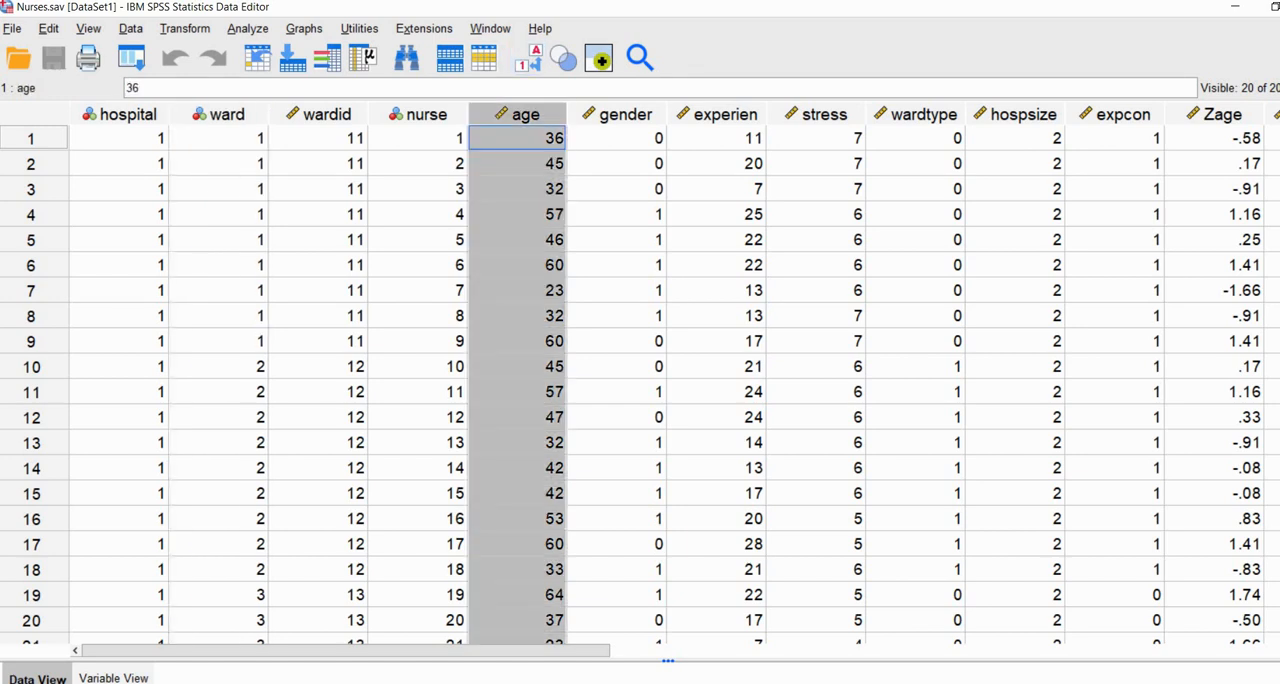
click(618, 114)
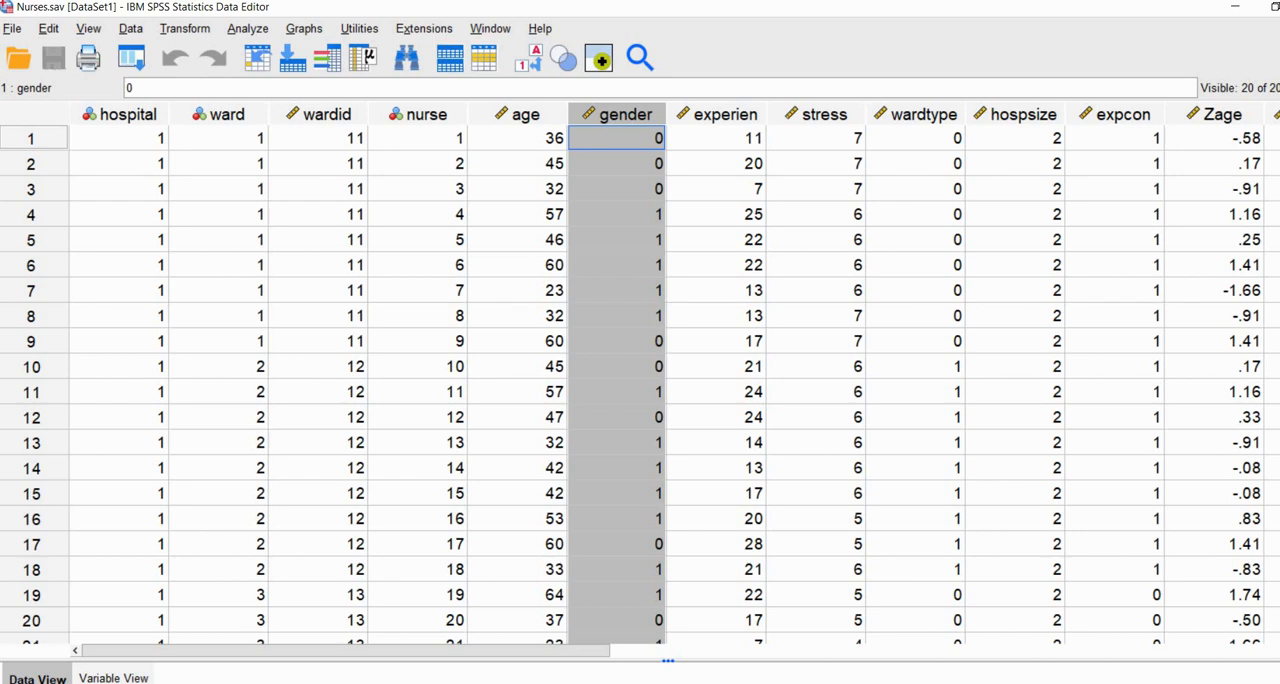
click(718, 114)
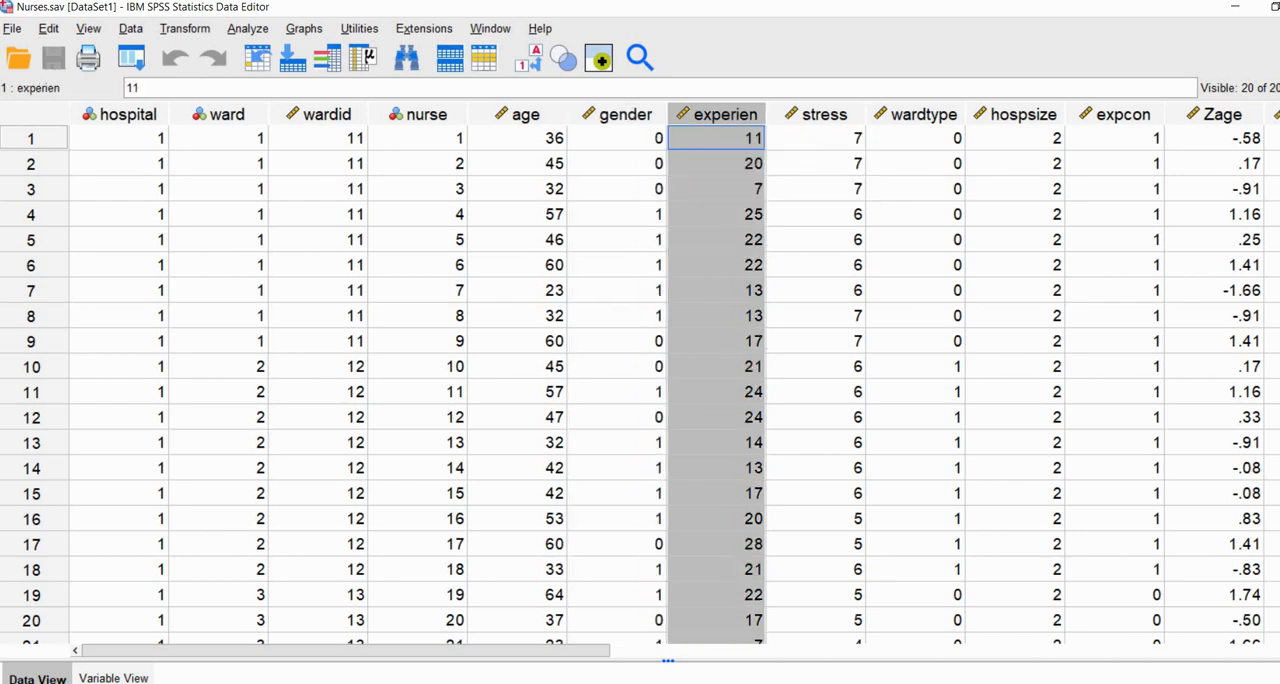
click(918, 114)
click(1117, 114)
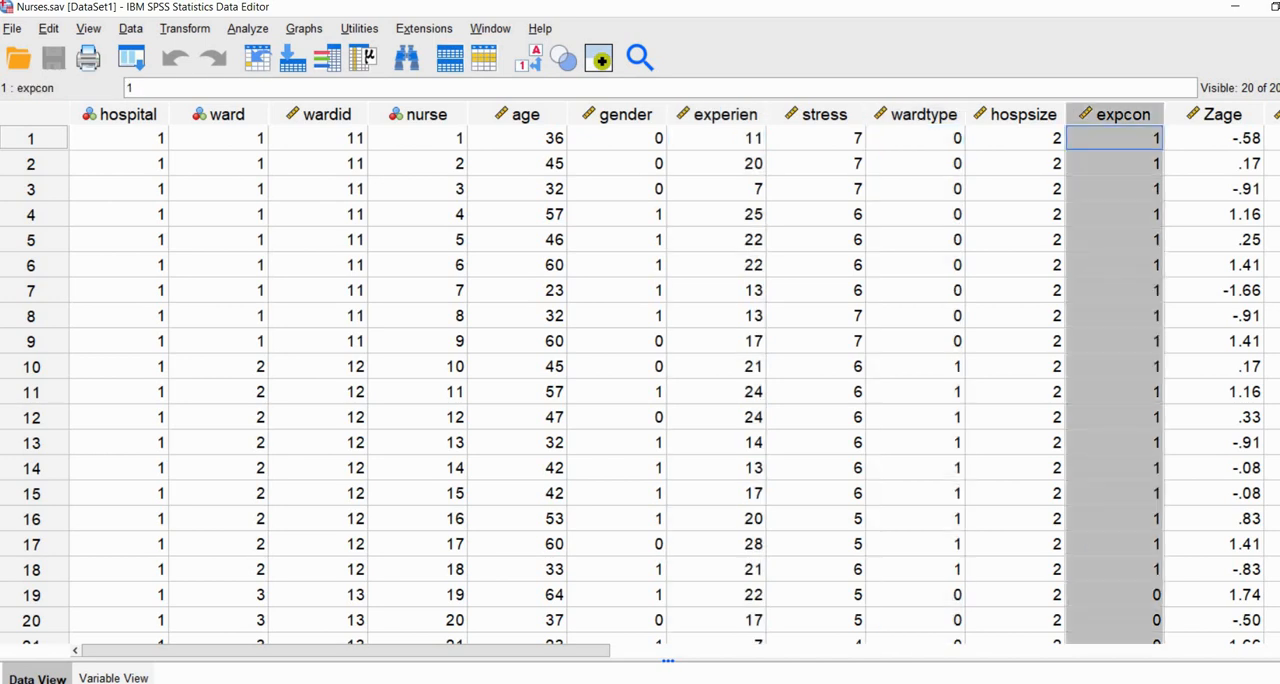
click(1018, 114)
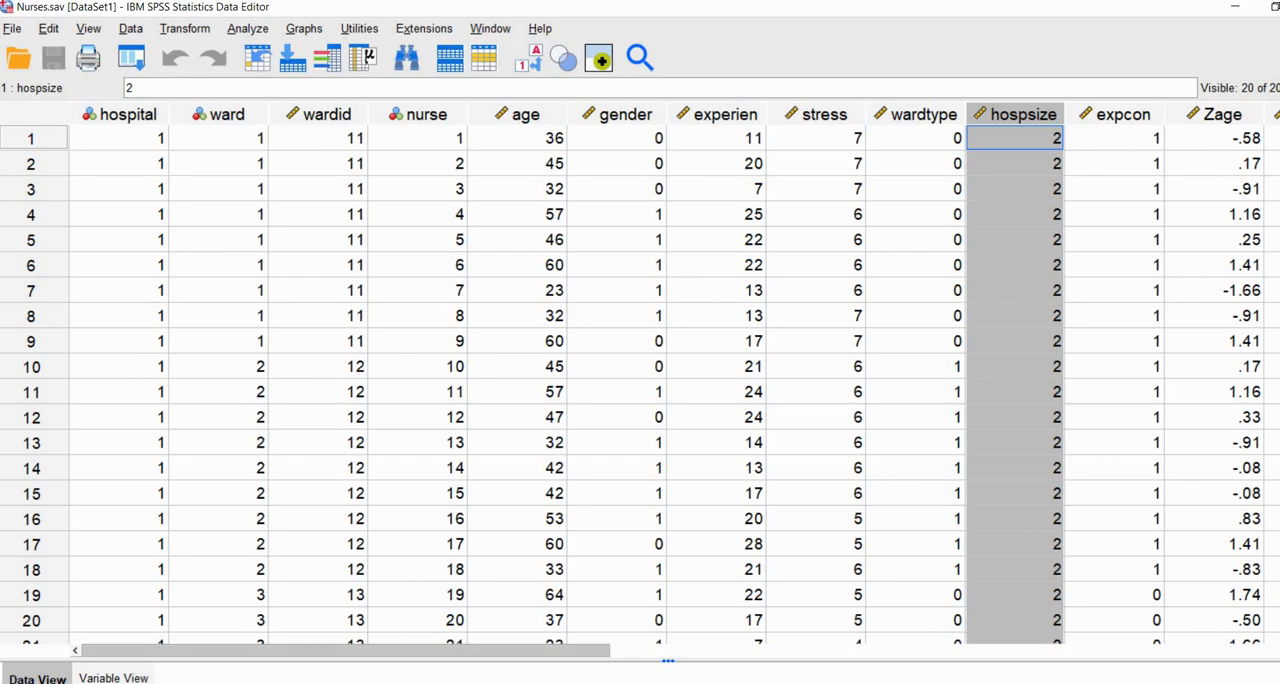
drag(450, 650, 921, 650)
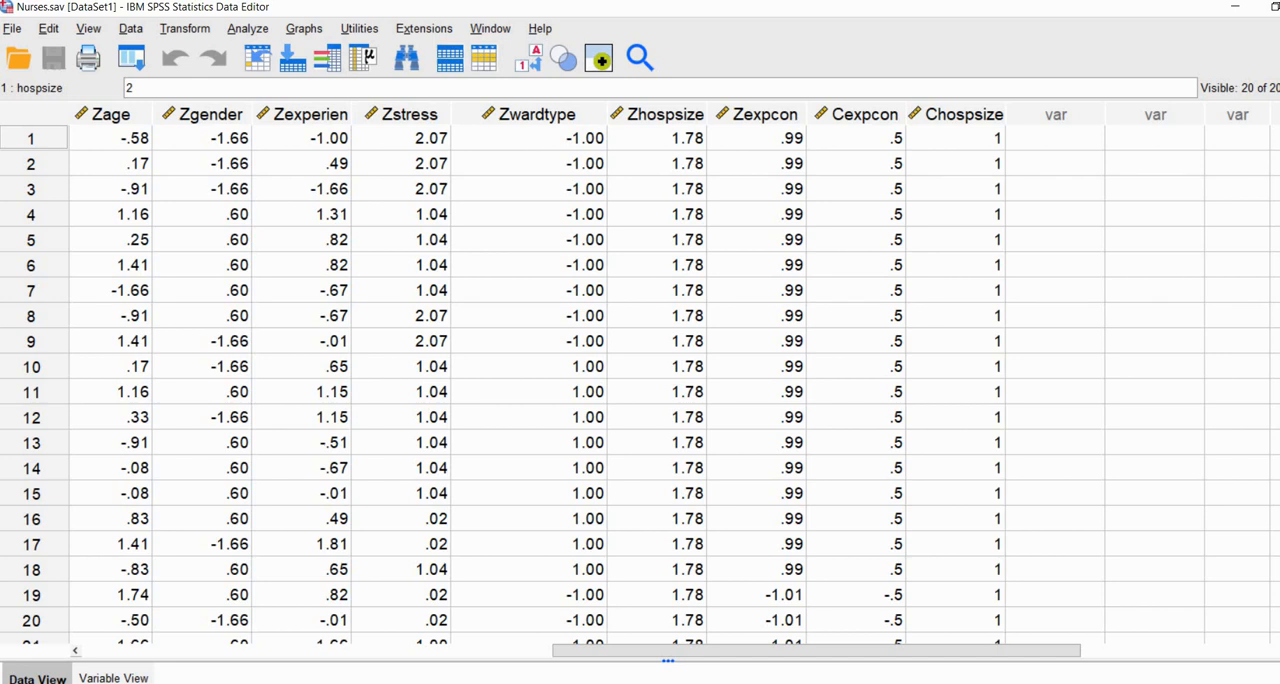
click(857, 115)
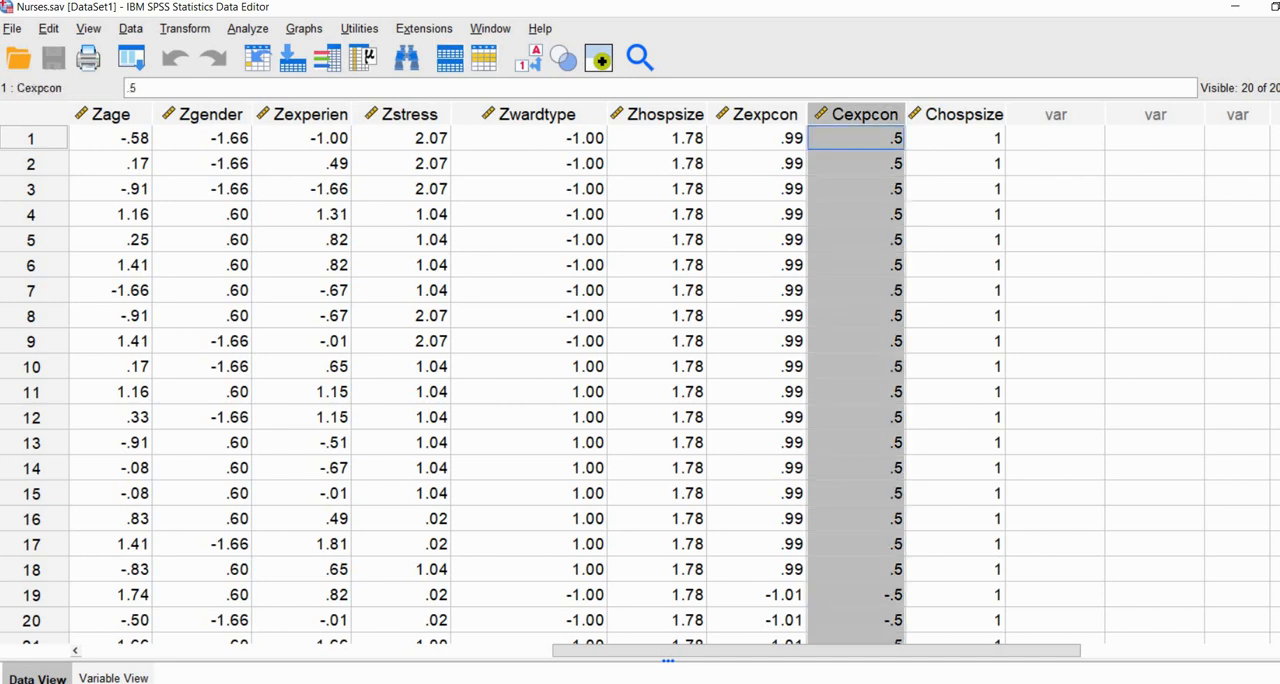
click(957, 115)
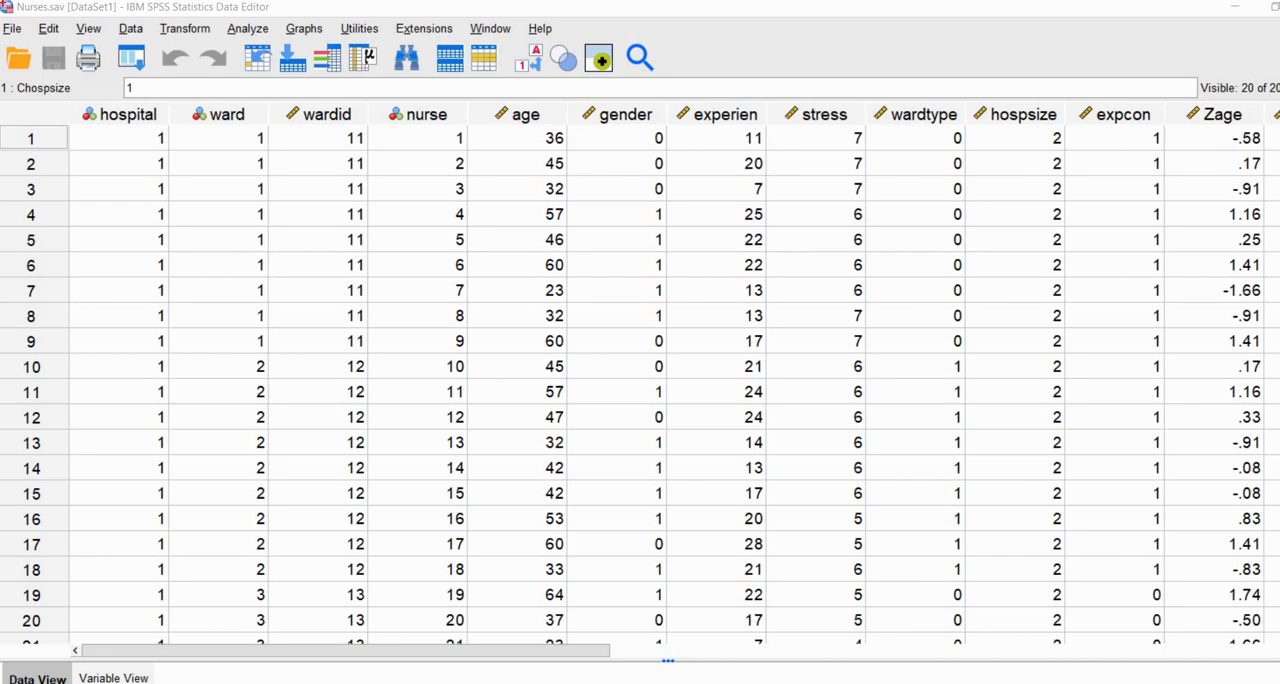
Step: Start a linear mixed model analysis with hospital and ward as the subject variables
click(247, 28)
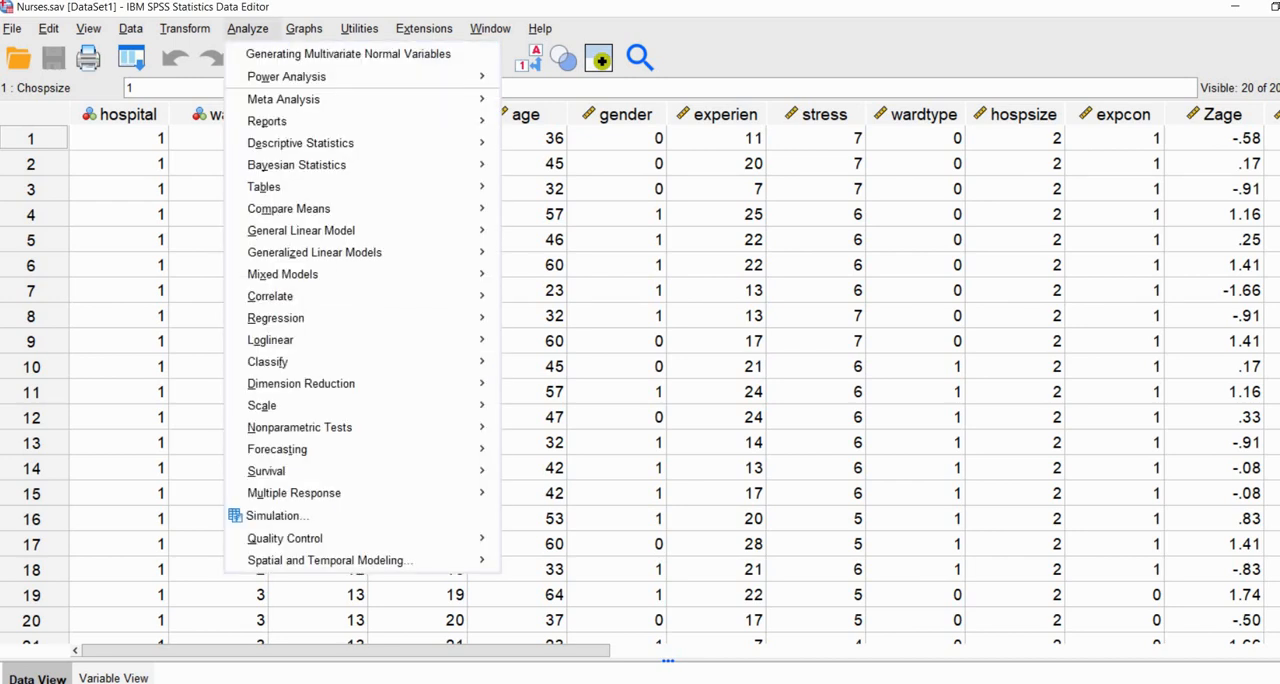
mouse_move(283, 274)
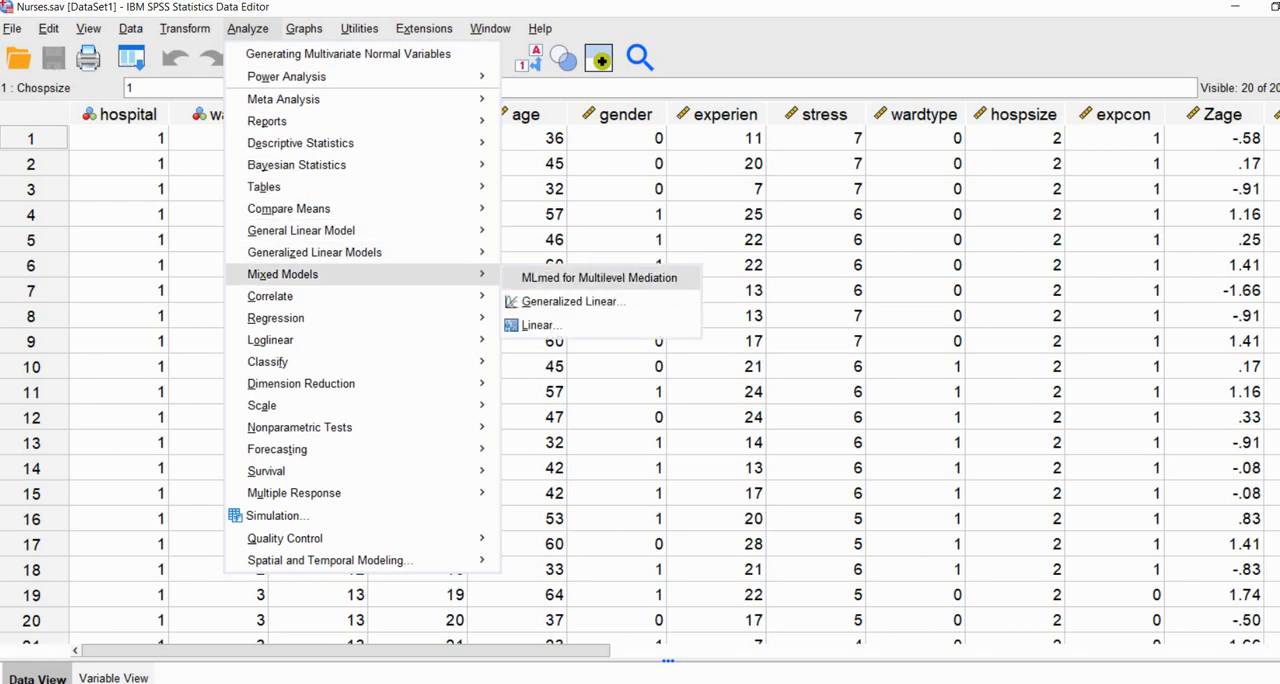
click(537, 325)
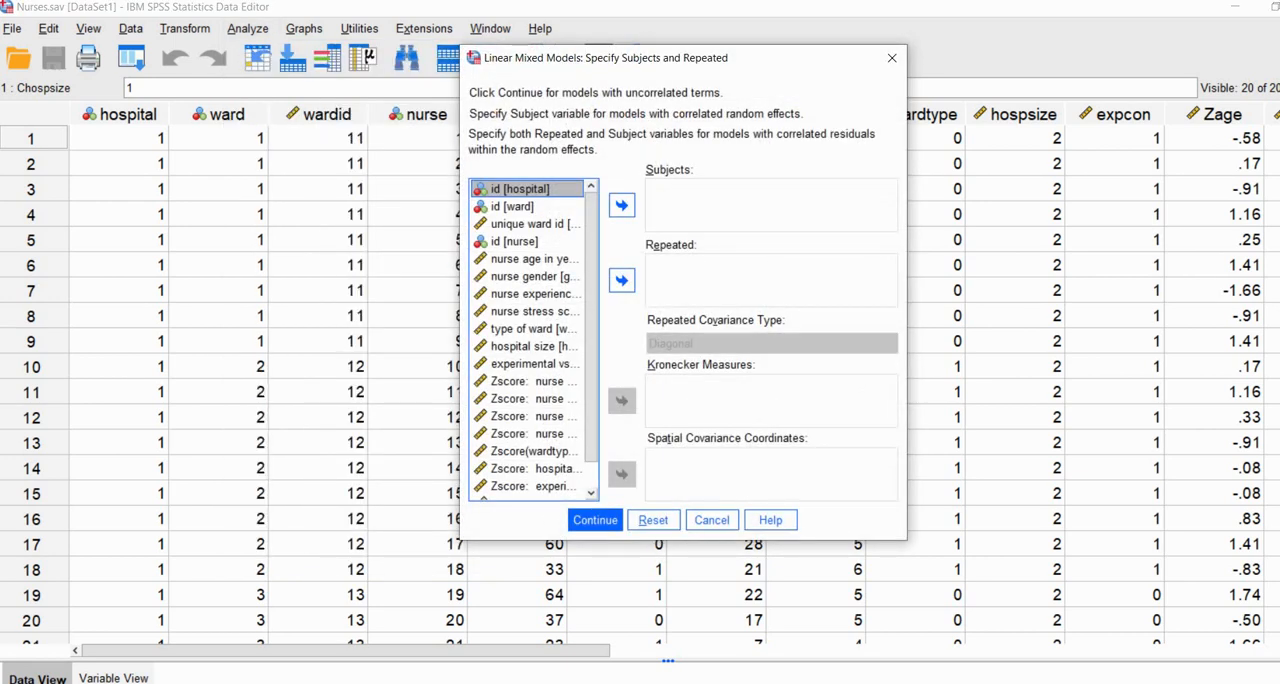
click(622, 205)
click(525, 189)
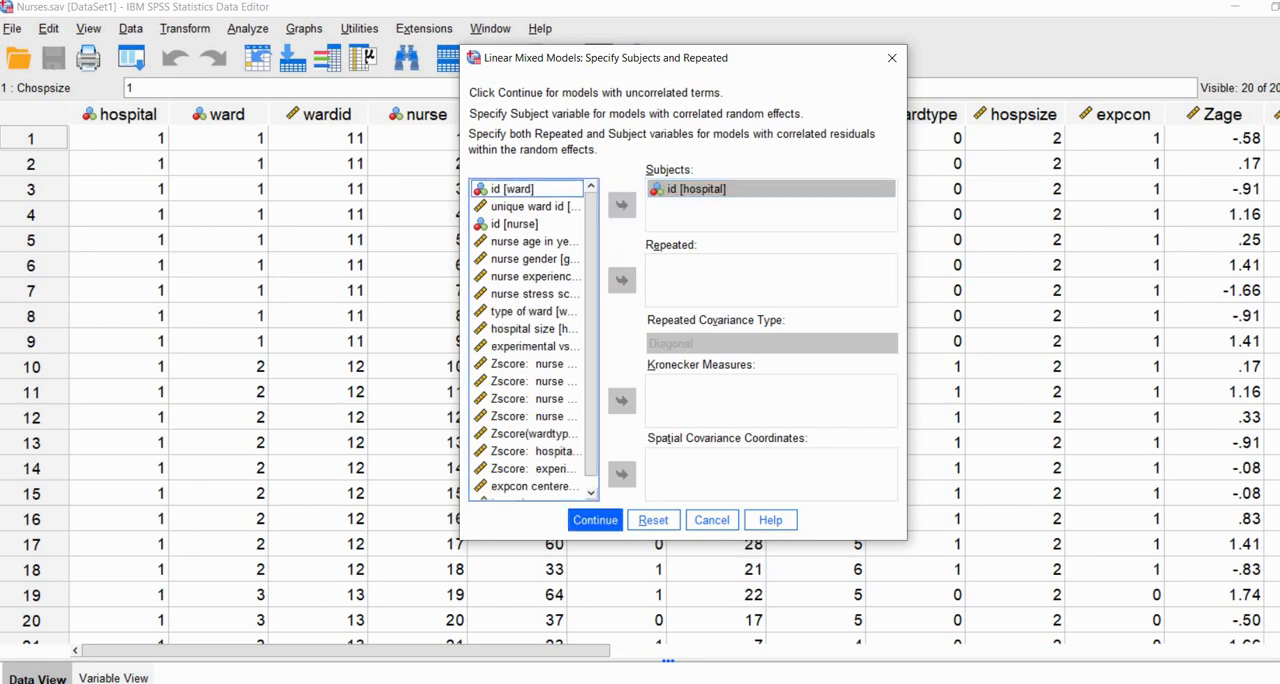
click(622, 205)
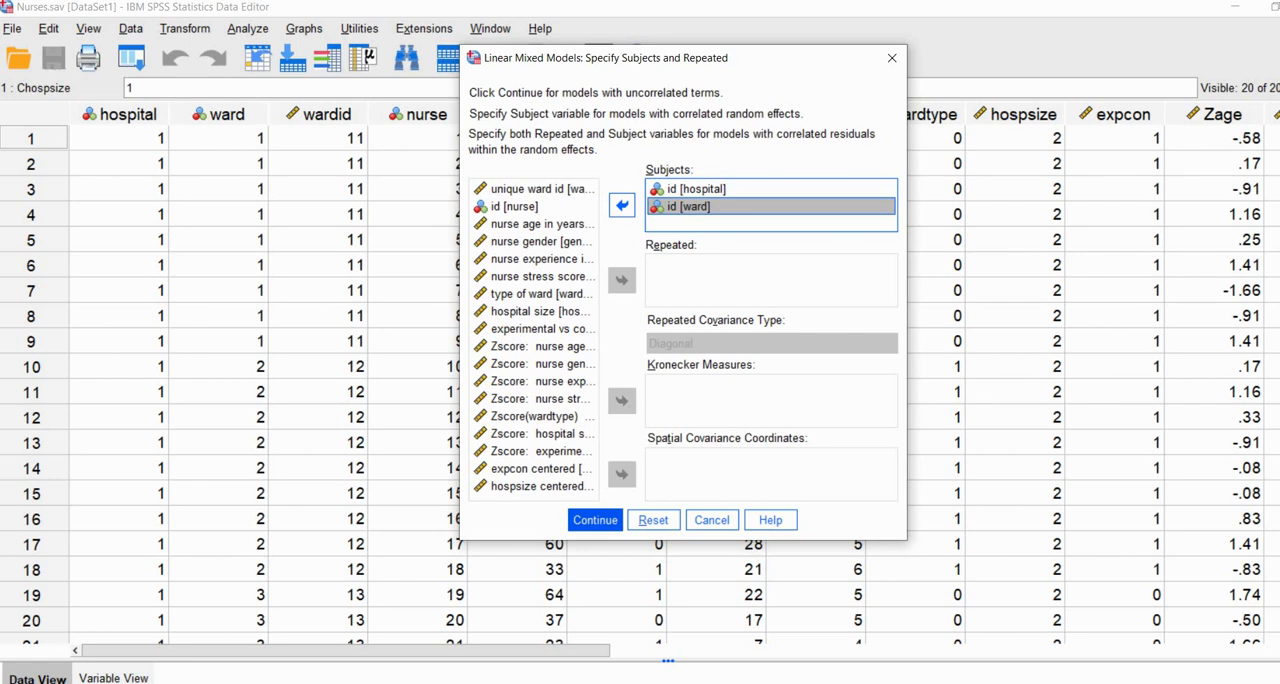
click(595, 520)
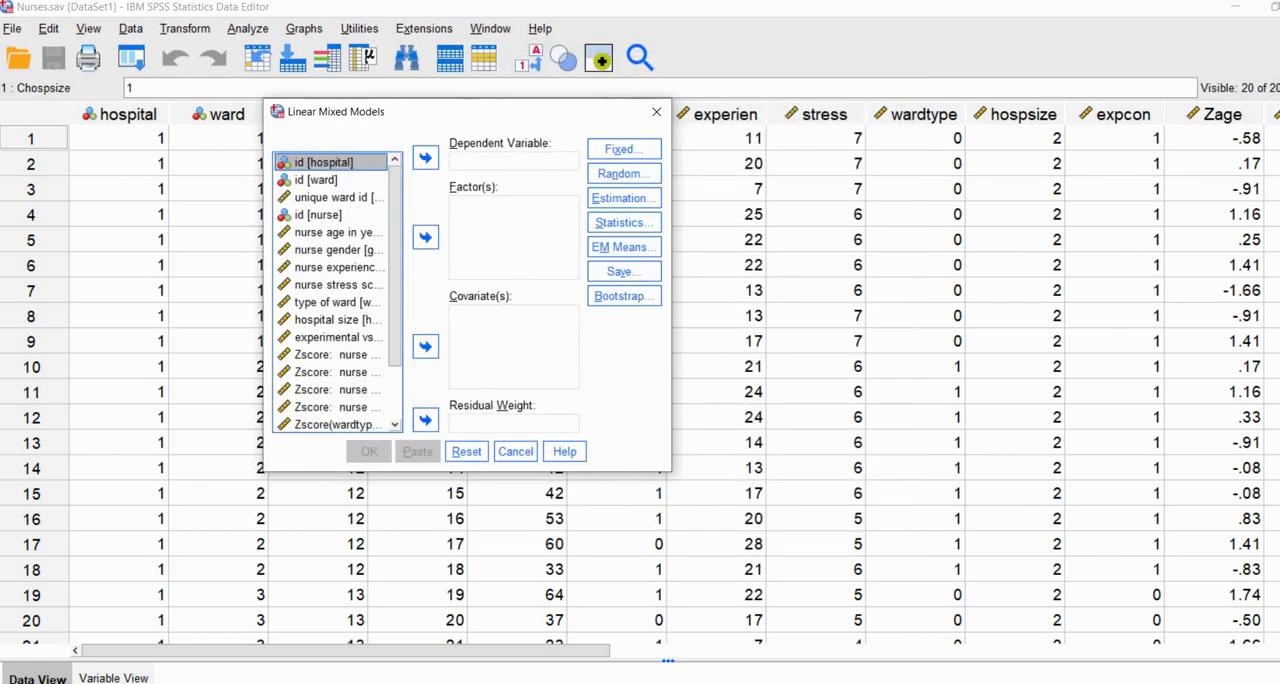
Step: Assign the nurse stress score as the dependent variable of the mixed model
drag(470, 112, 324, 62)
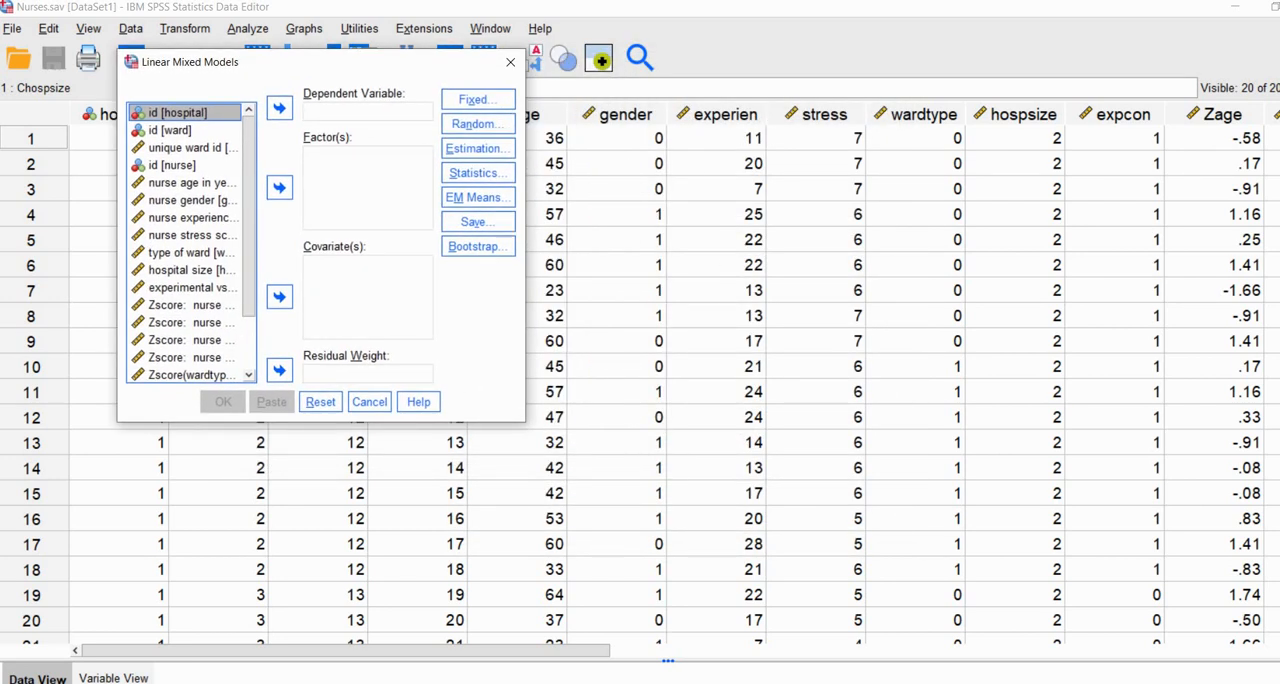
click(192, 235)
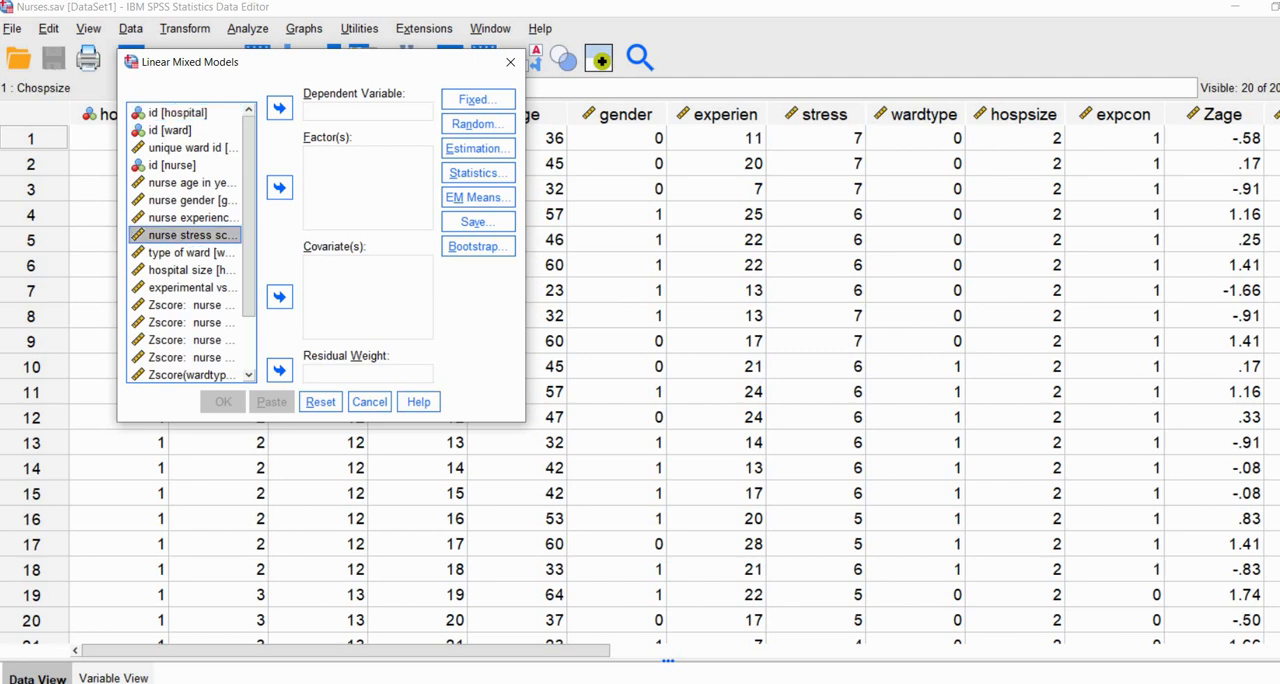
click(279, 108)
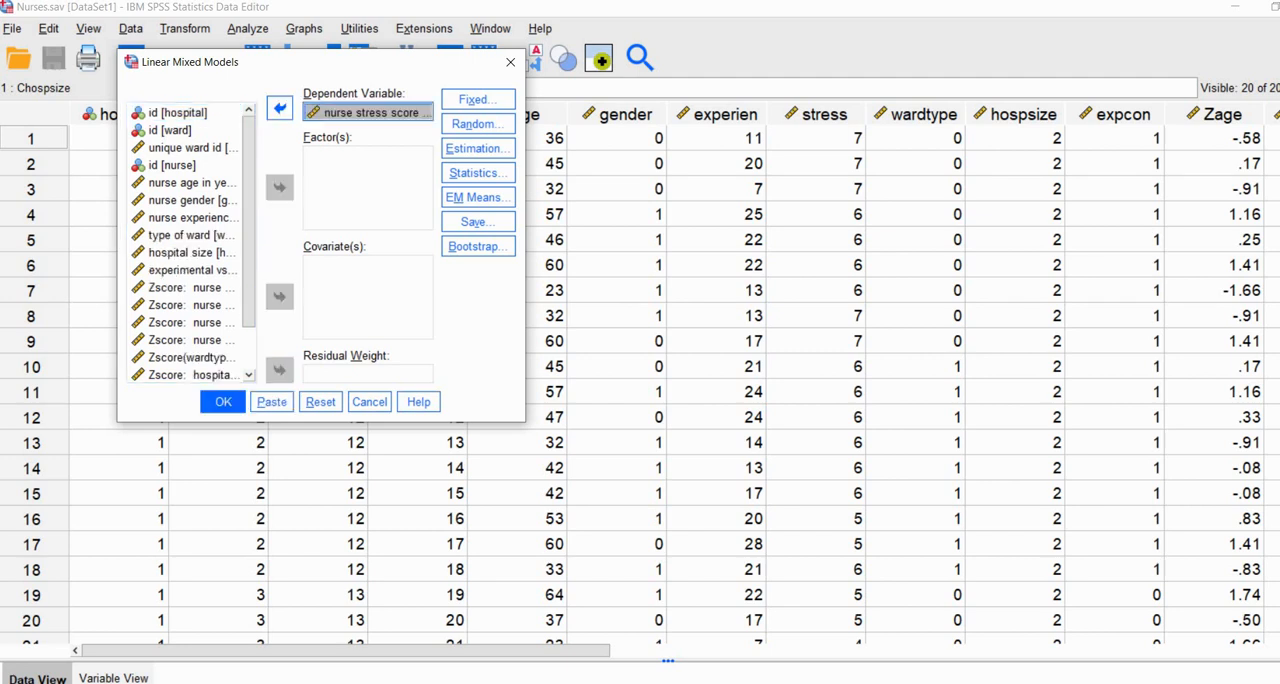
Step: Accept the fixed effects with only the intercept included and no factors or covariates
click(478, 100)
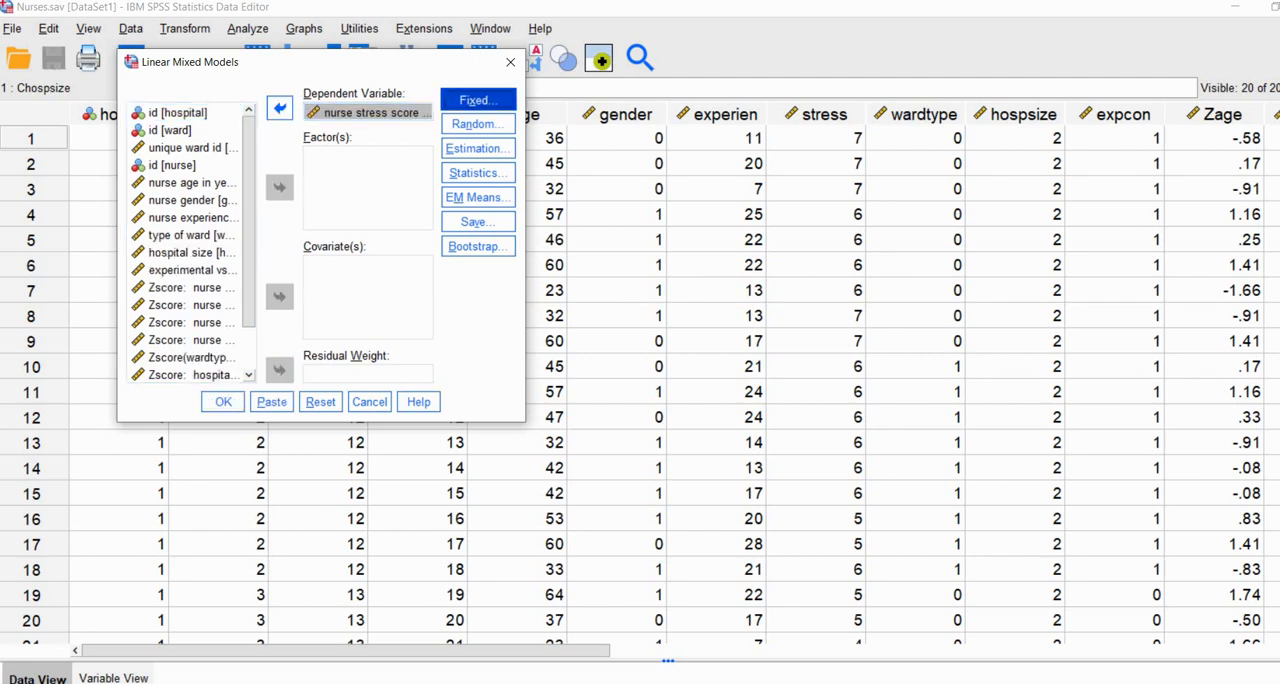
drag(900, 114, 768, 64)
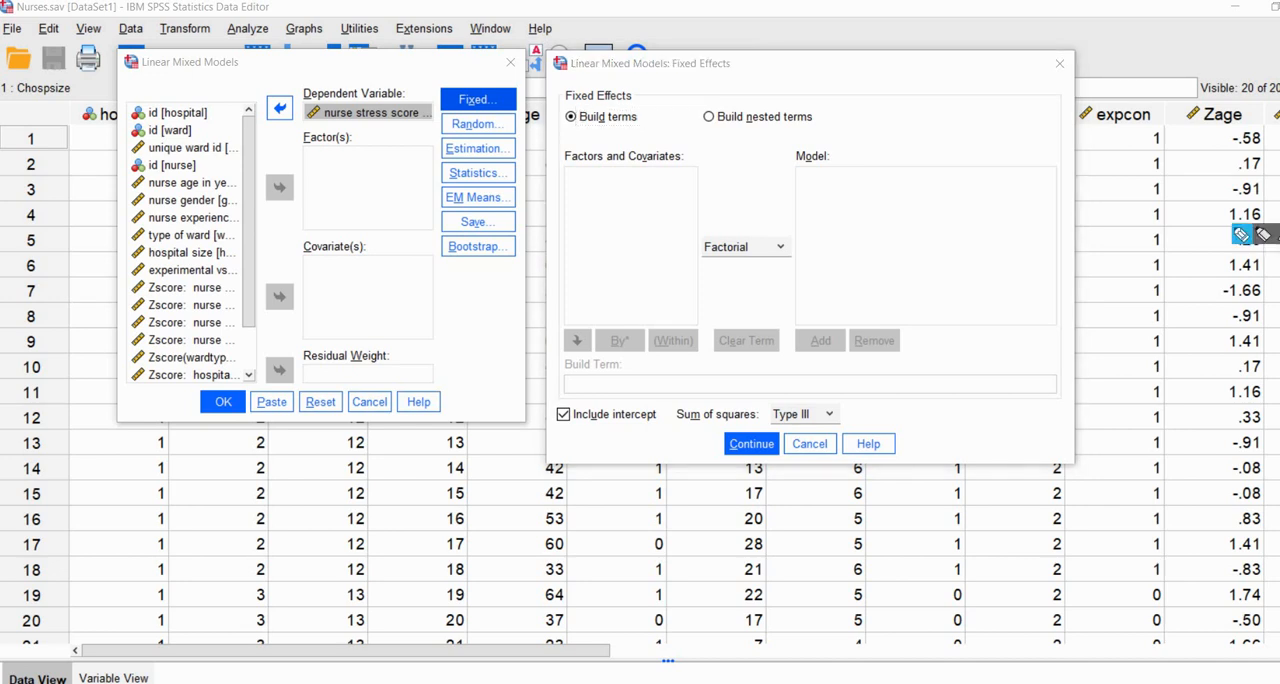
mouse_move(558, 392)
mouse_down()
mouse_move(543, 414)
mouse_move(638, 436)
mouse_move(670, 406)
mouse_move(562, 393)
mouse_up()
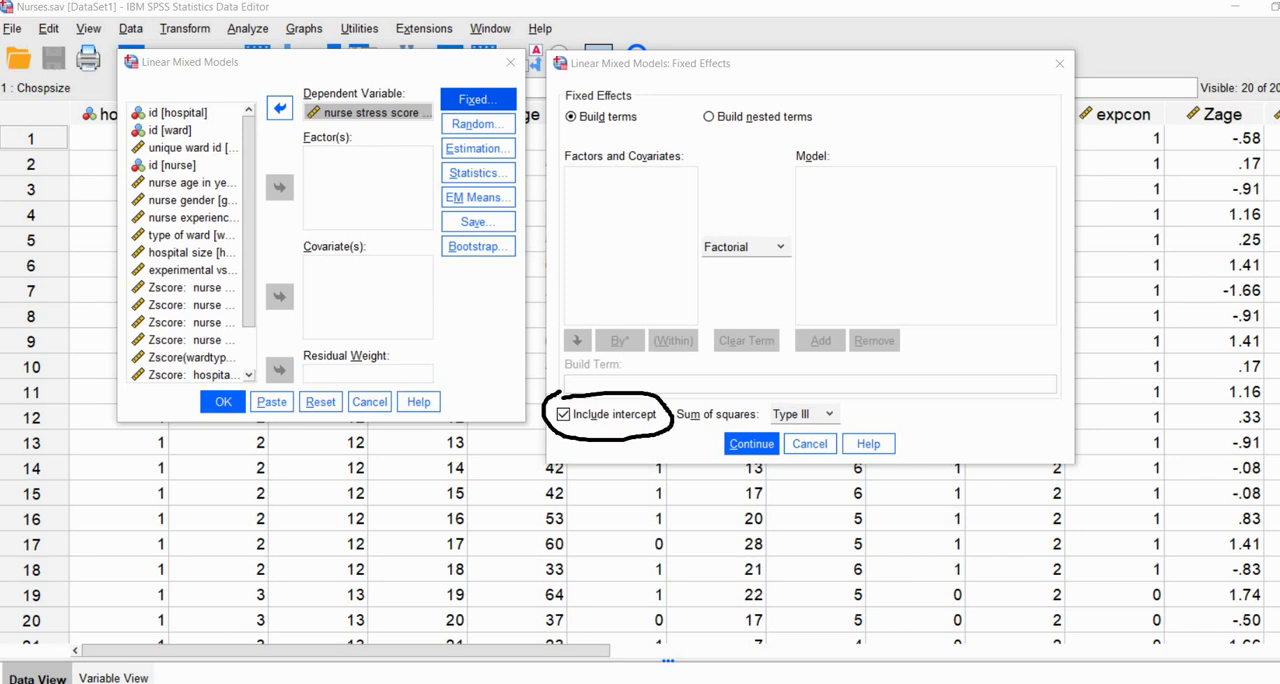
key(Escape)
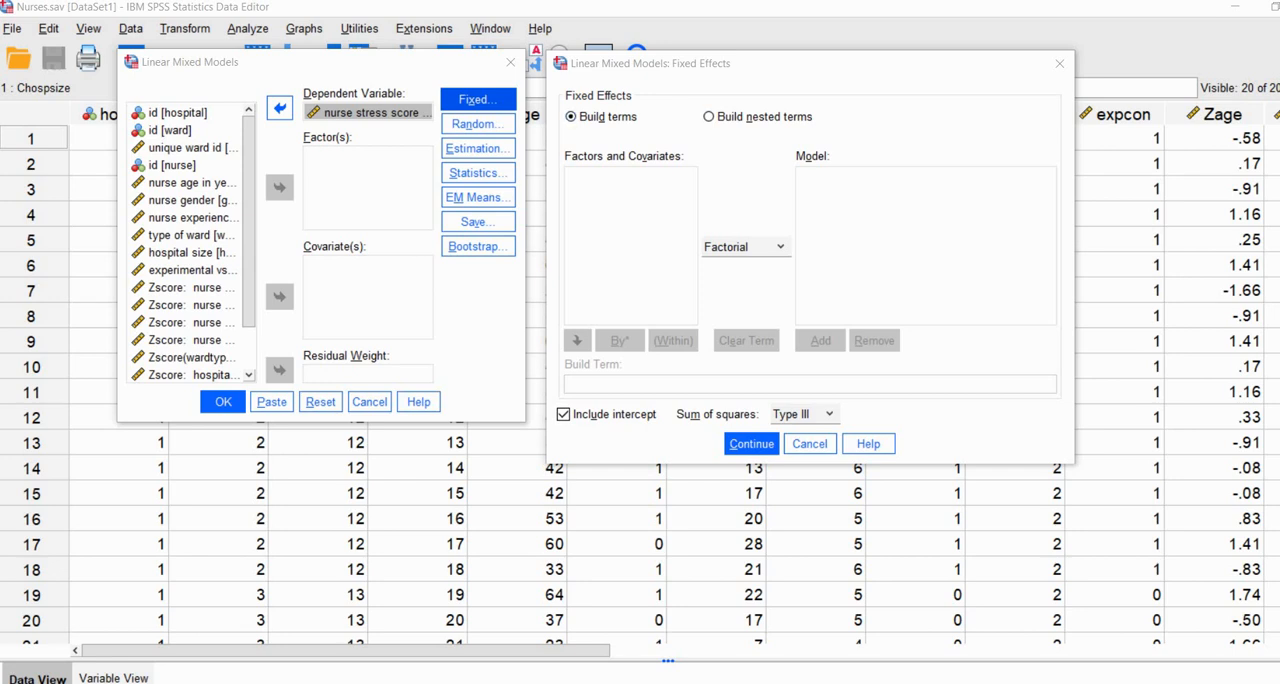
click(751, 444)
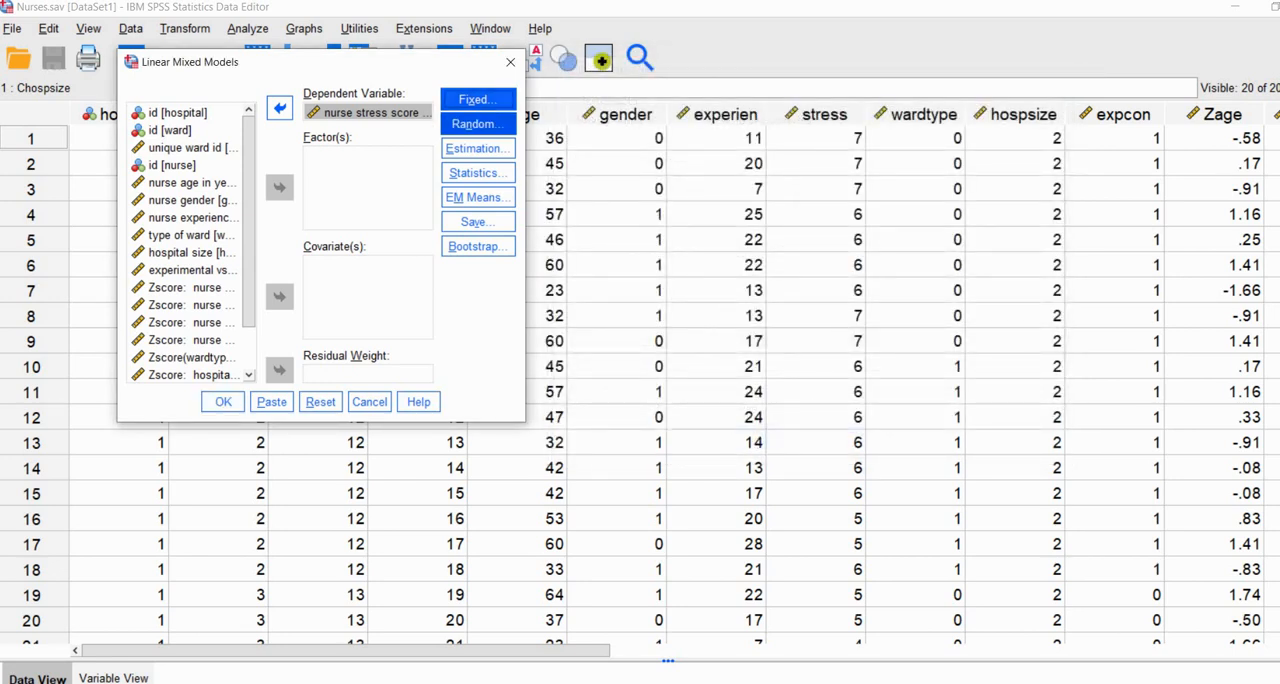
Step: Define the first random effect as a random intercept with hospital as subject grouping, and move on to a second random effect
click(478, 123)
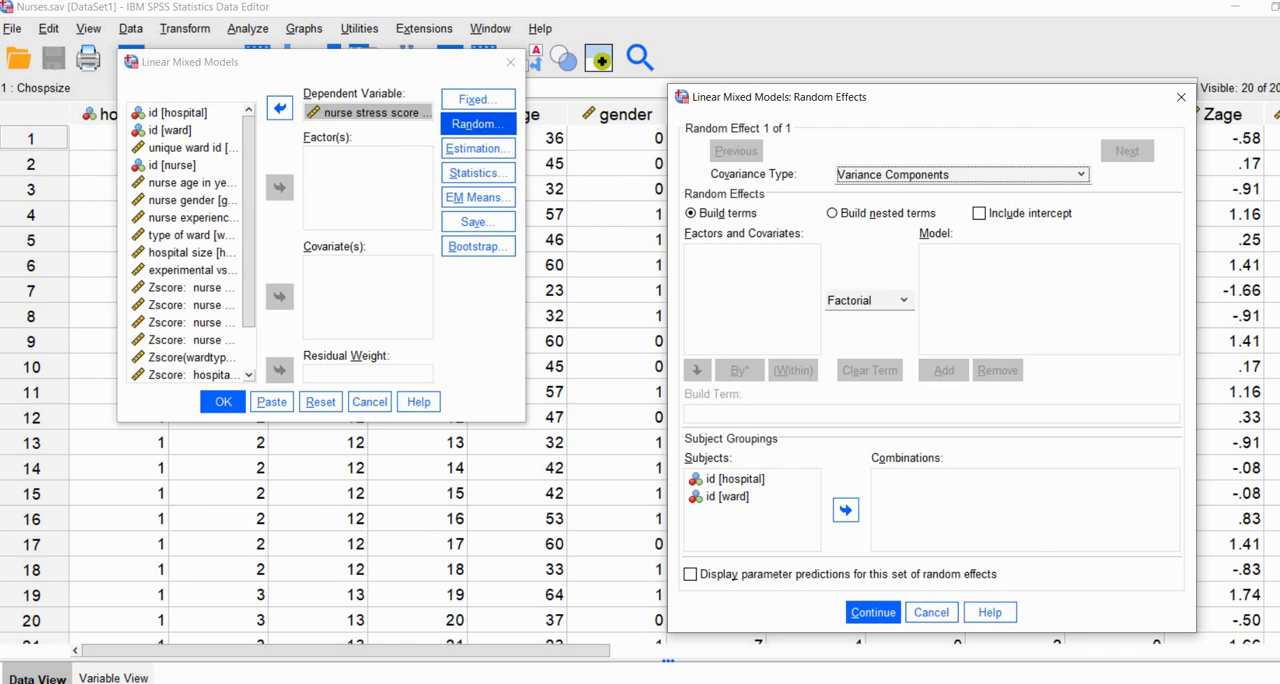
drag(860, 97, 733, 63)
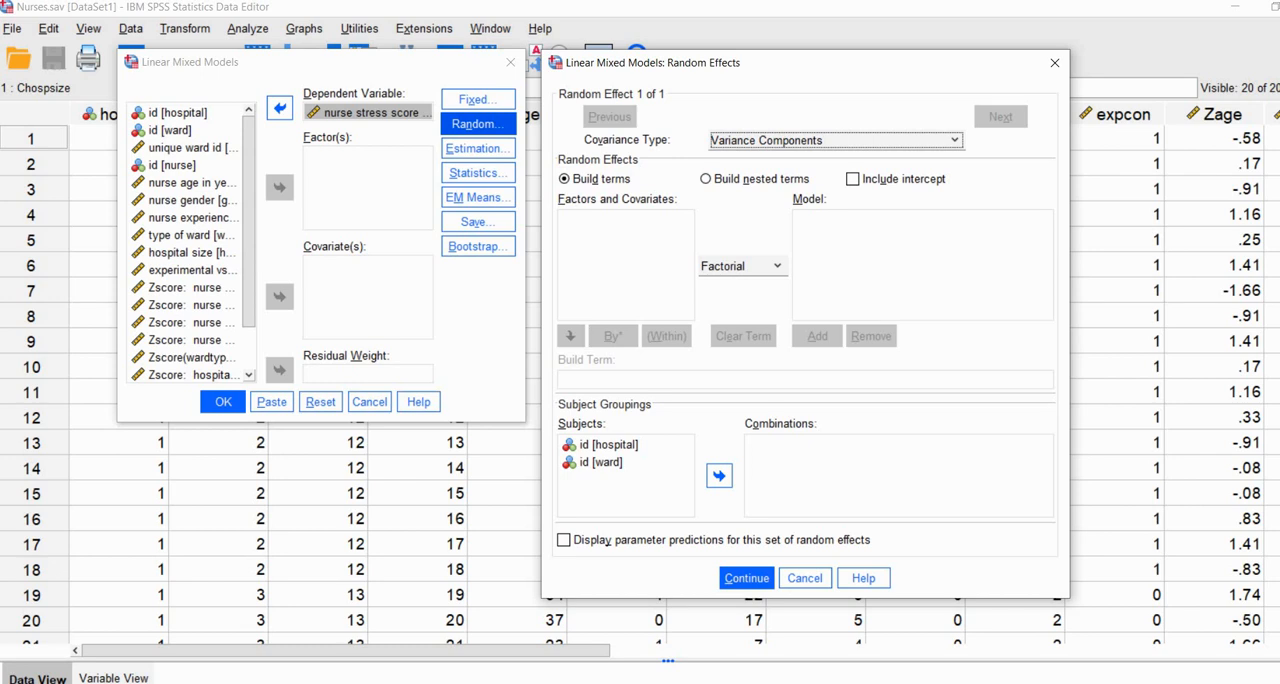
click(608, 445)
click(719, 476)
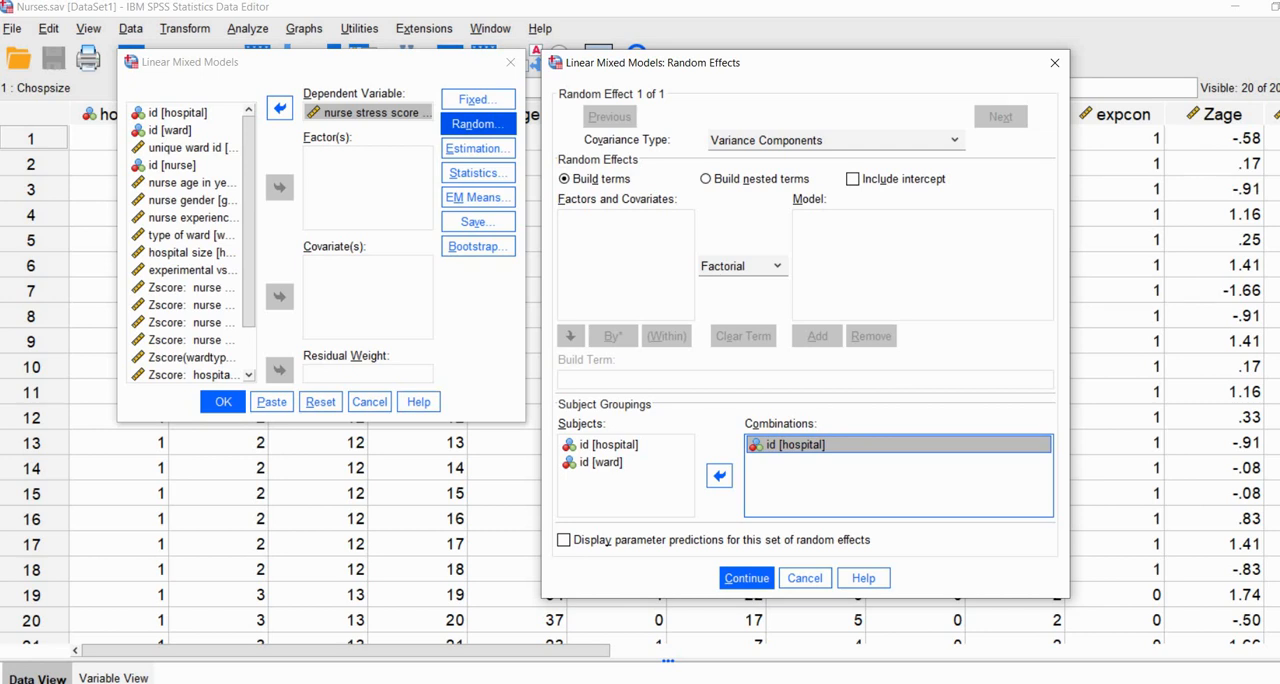
click(853, 179)
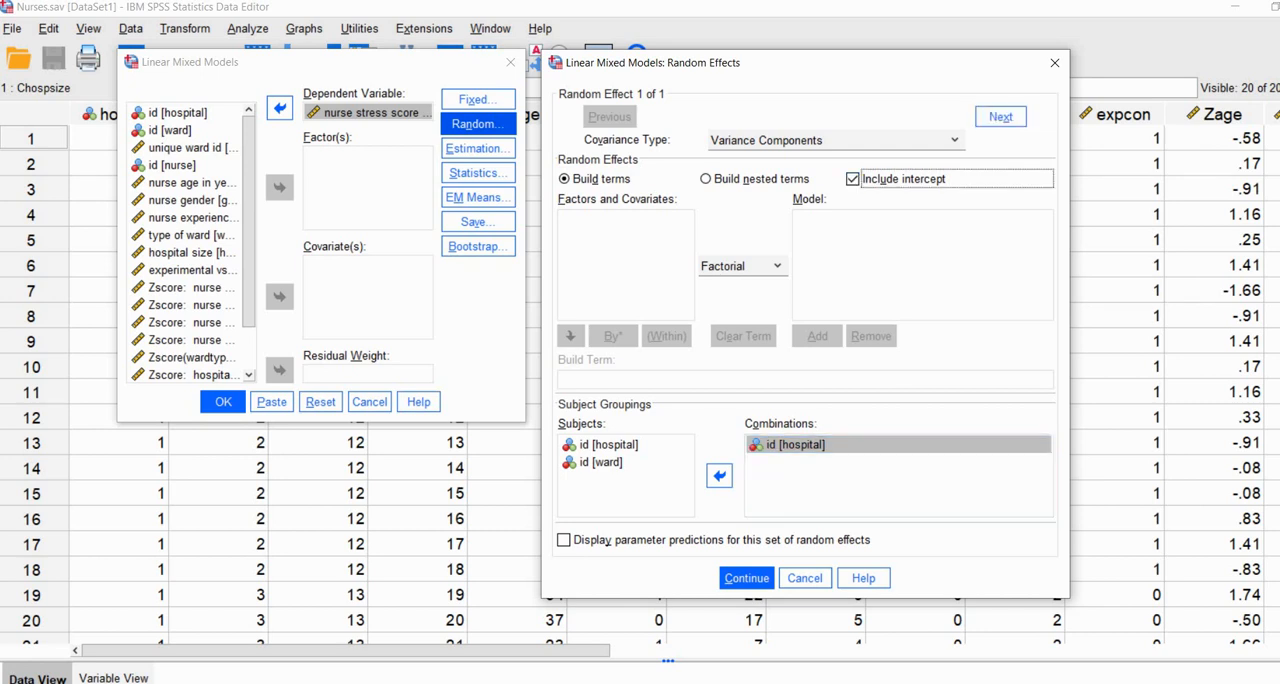
click(1000, 117)
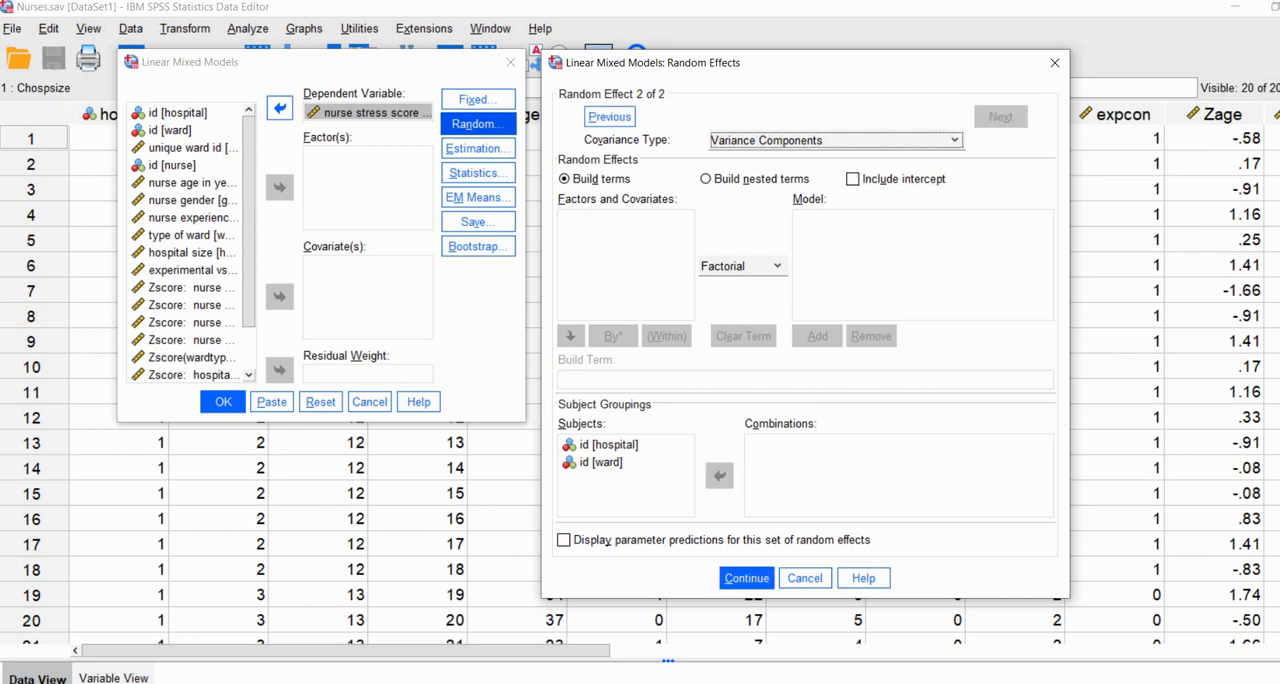
Step: Define the second random effect as a random intercept with the combination of hospital and ward as subject grouping, and accept the random effects
click(609, 445)
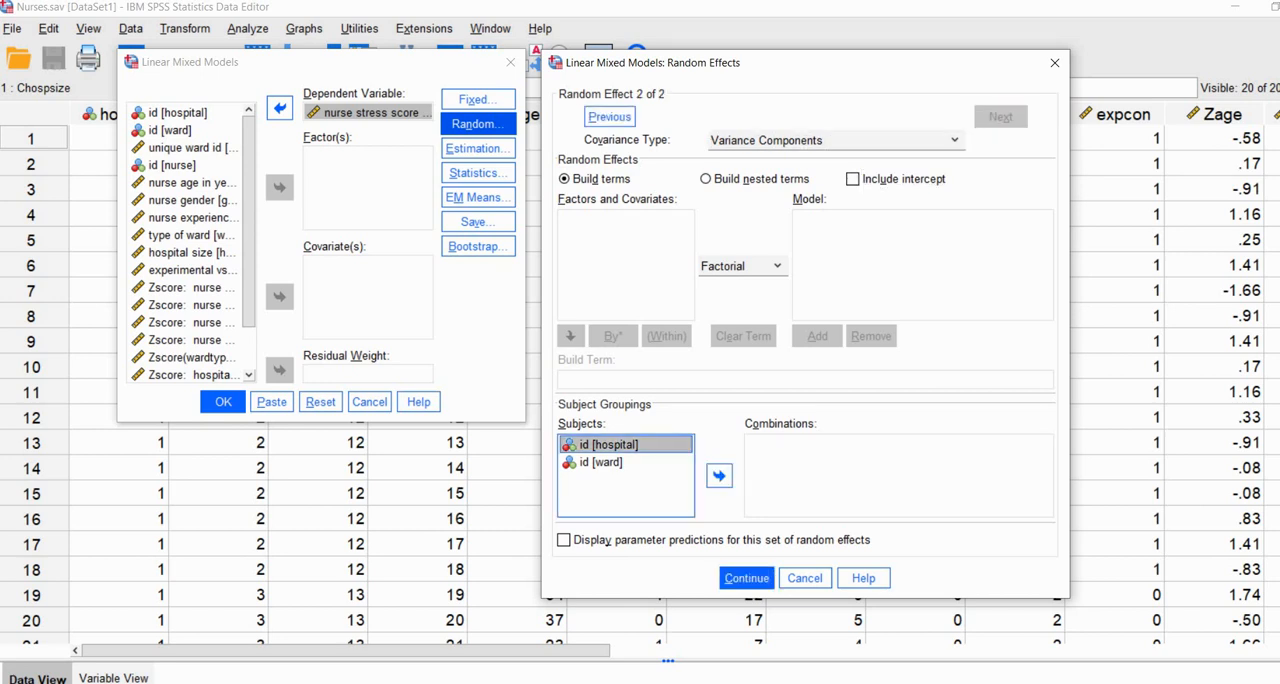
shift+click(602, 462)
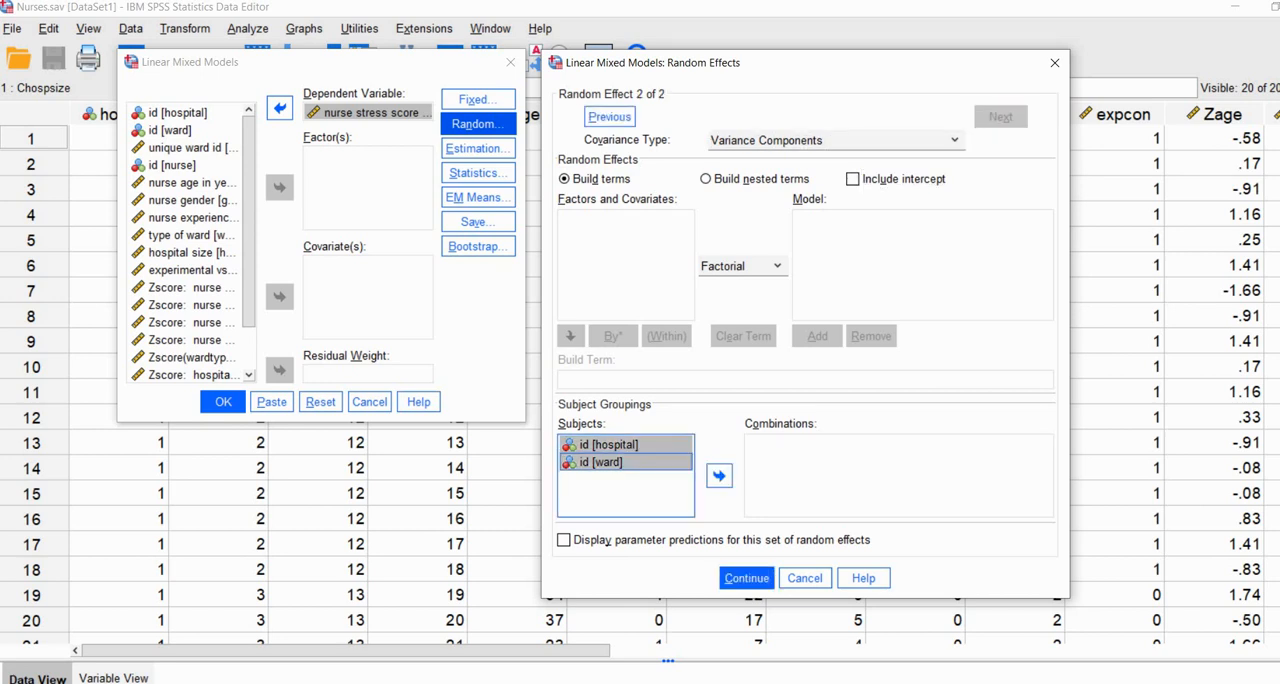
click(718, 475)
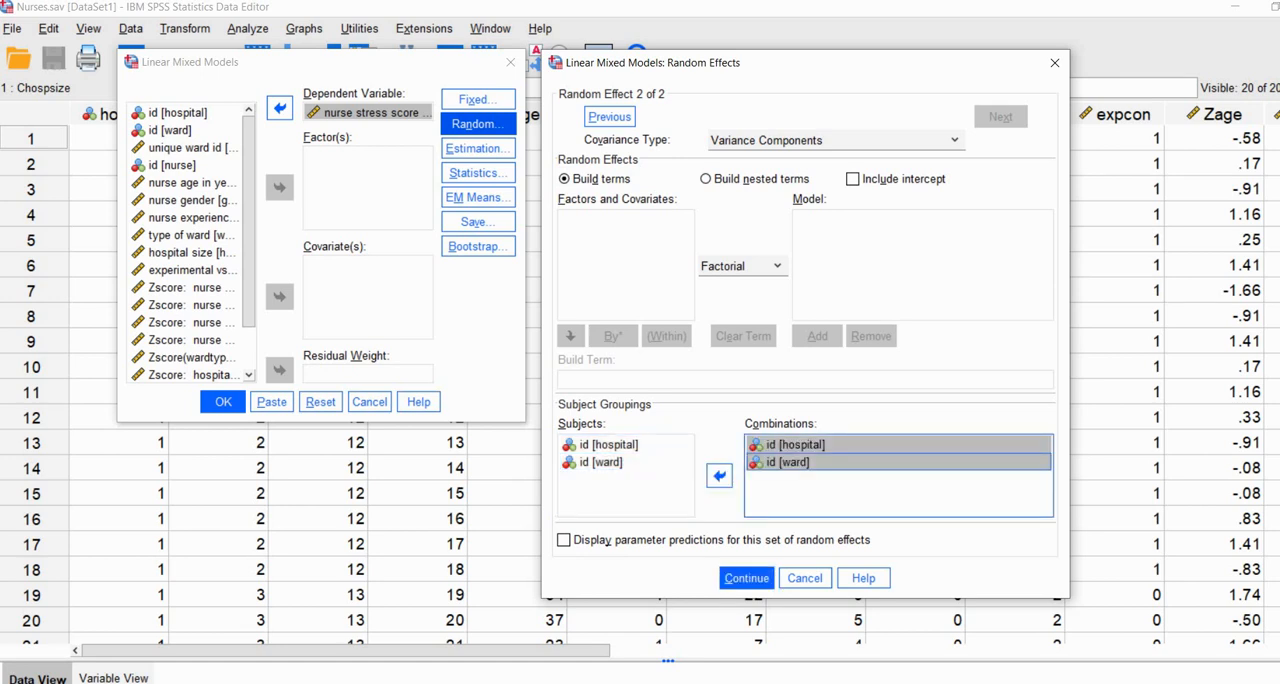
click(853, 179)
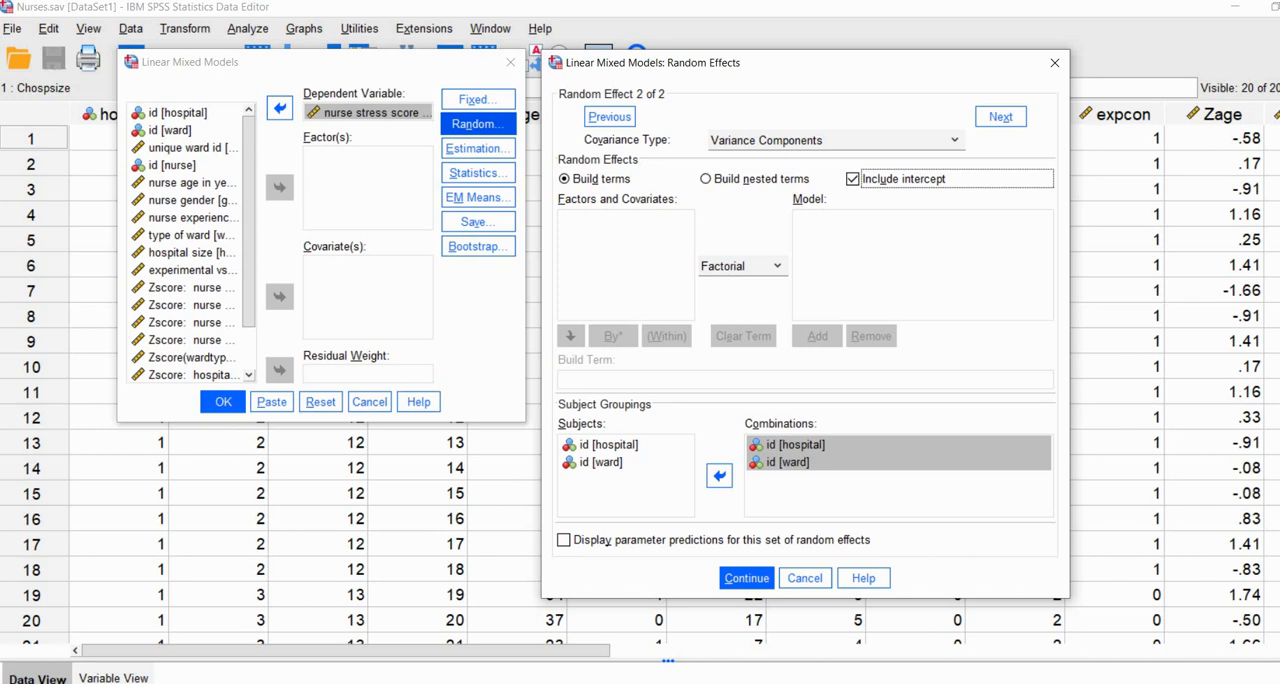
click(746, 578)
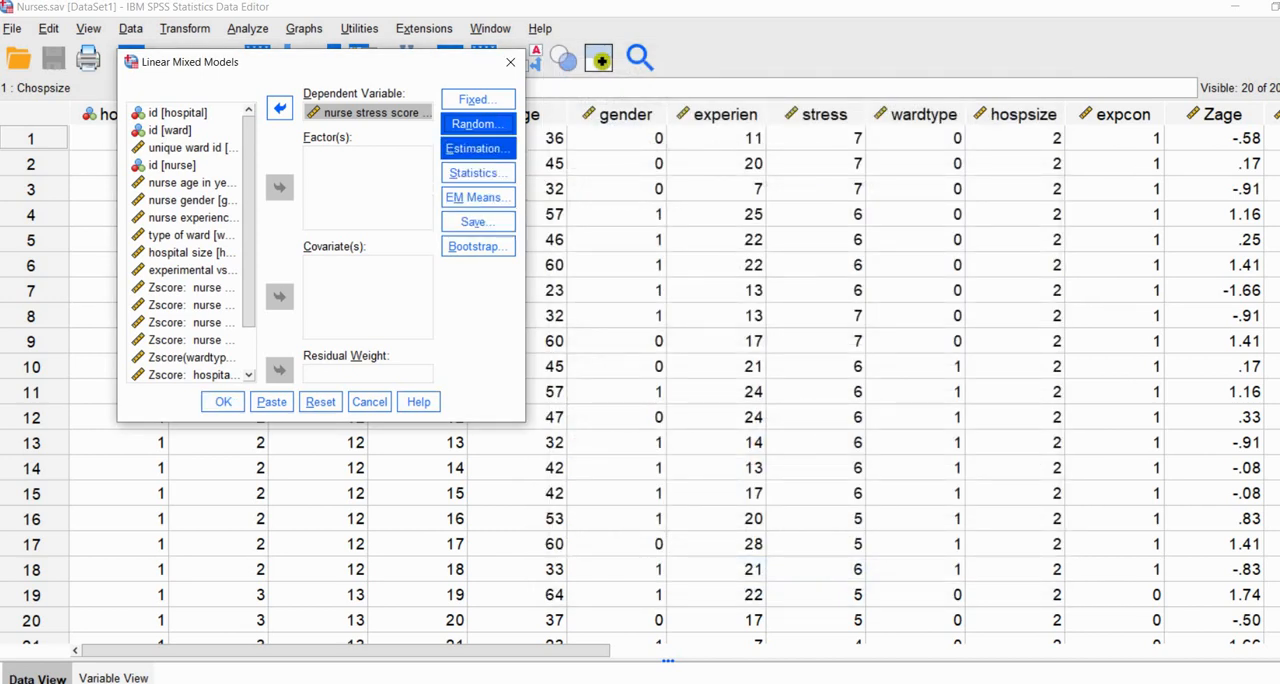
Step: Set the estimation method to Maximum Likelihood (ML) with degrees of freedom from the residual method
click(477, 148)
drag(860, 44, 724, 40)
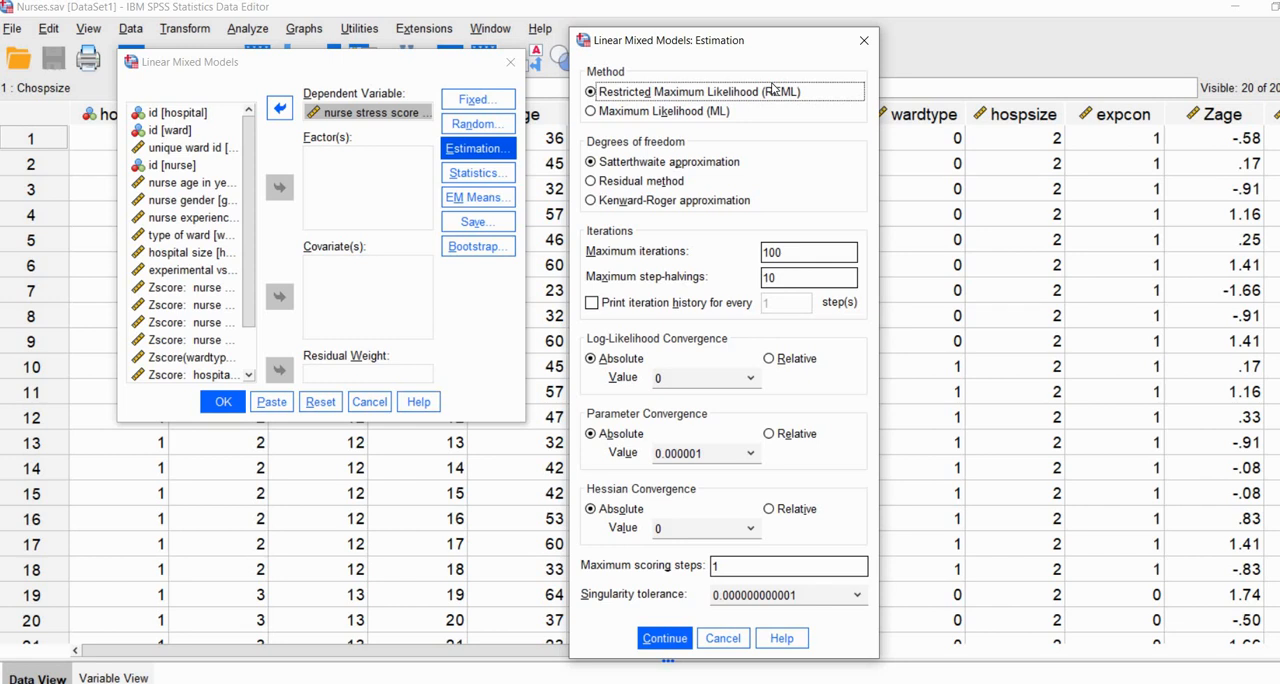
click(605, 117)
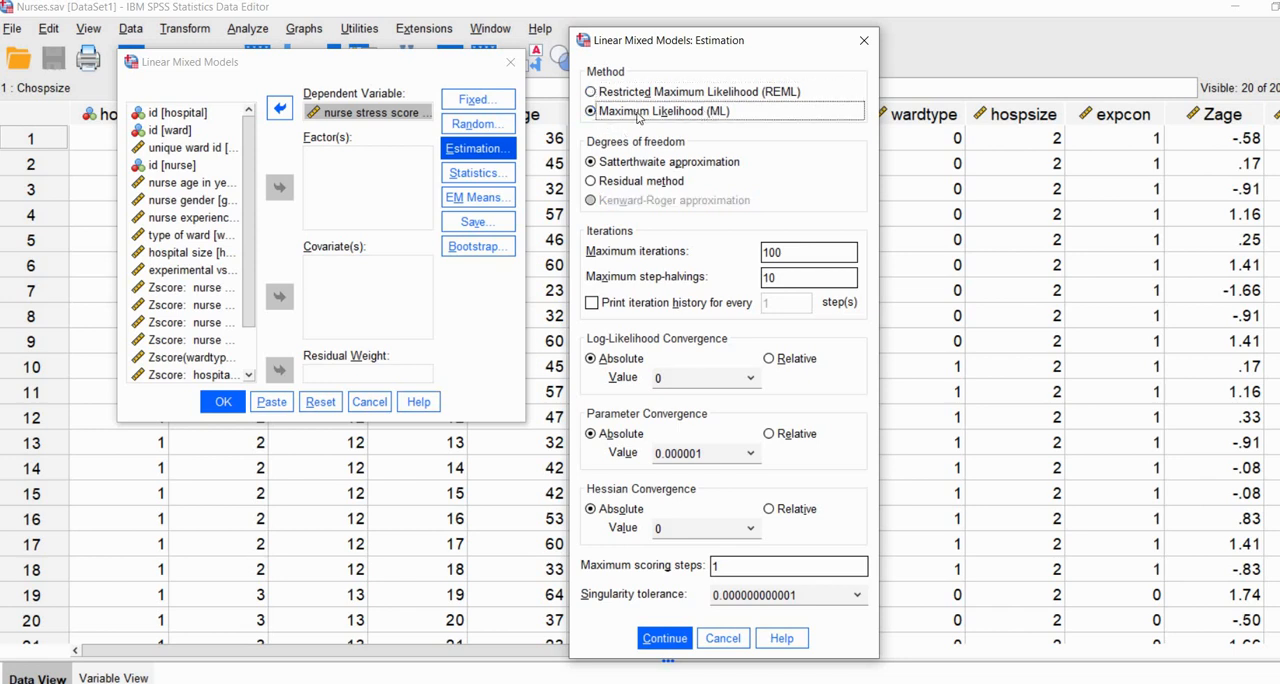
click(590, 181)
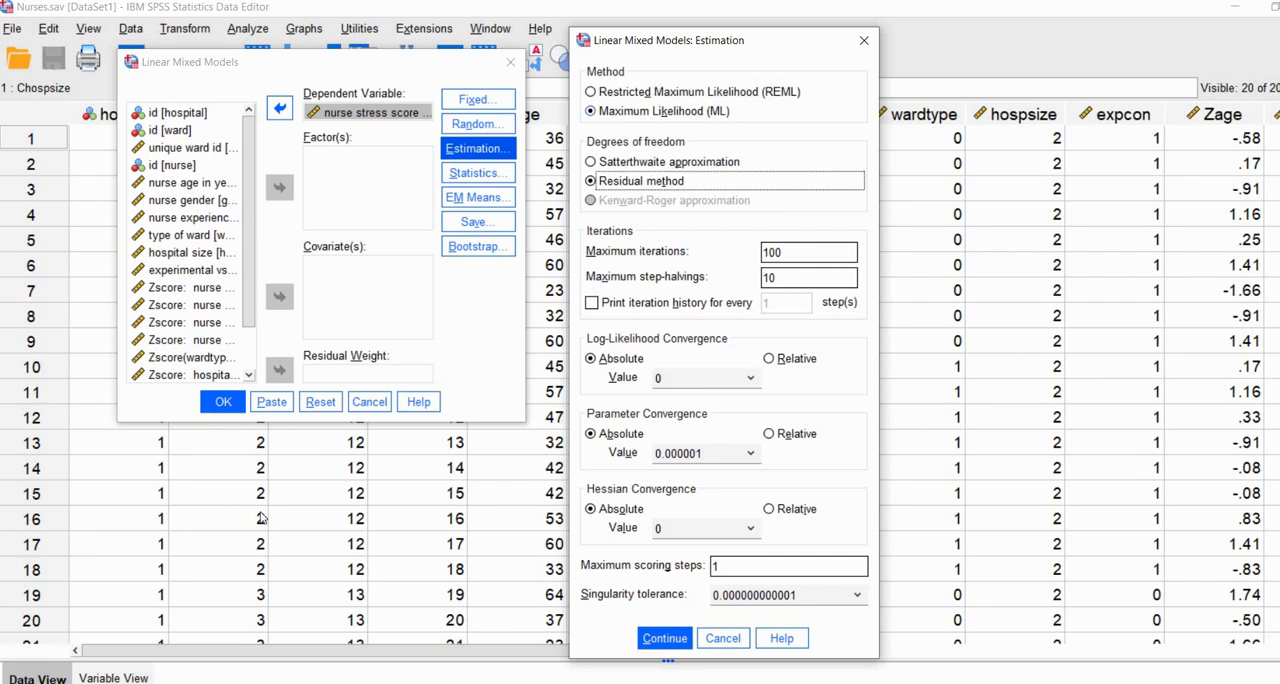
click(331, 667)
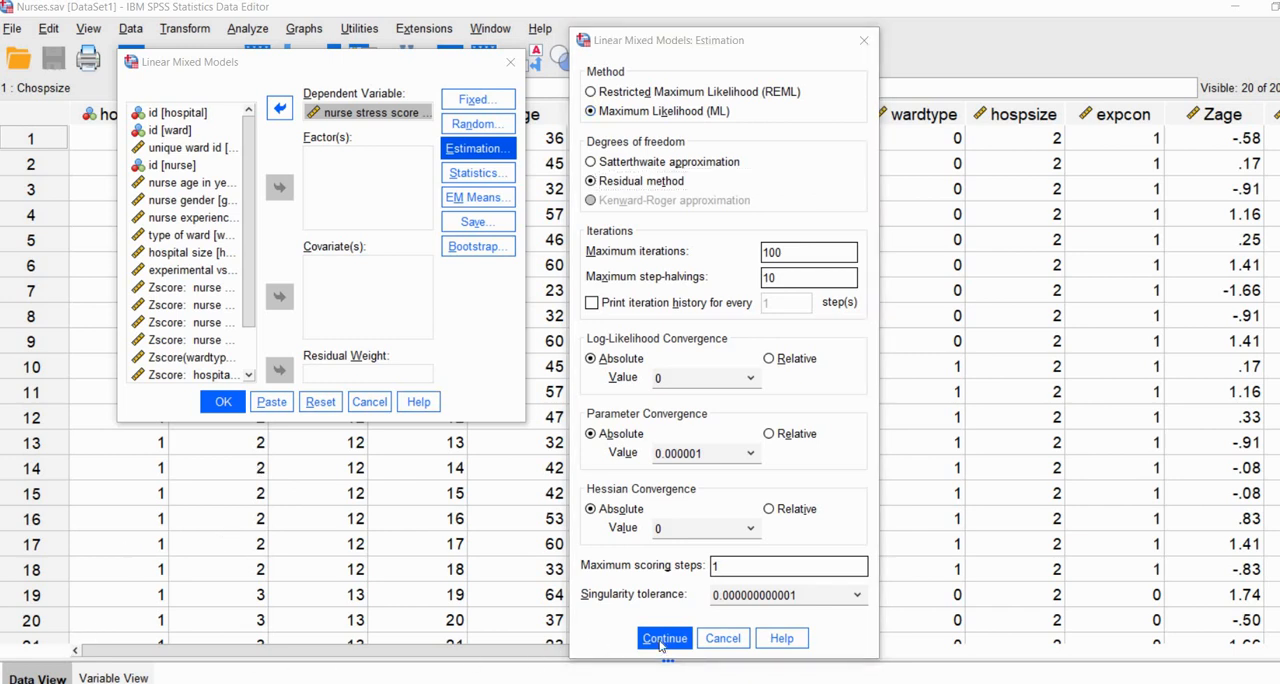
click(663, 639)
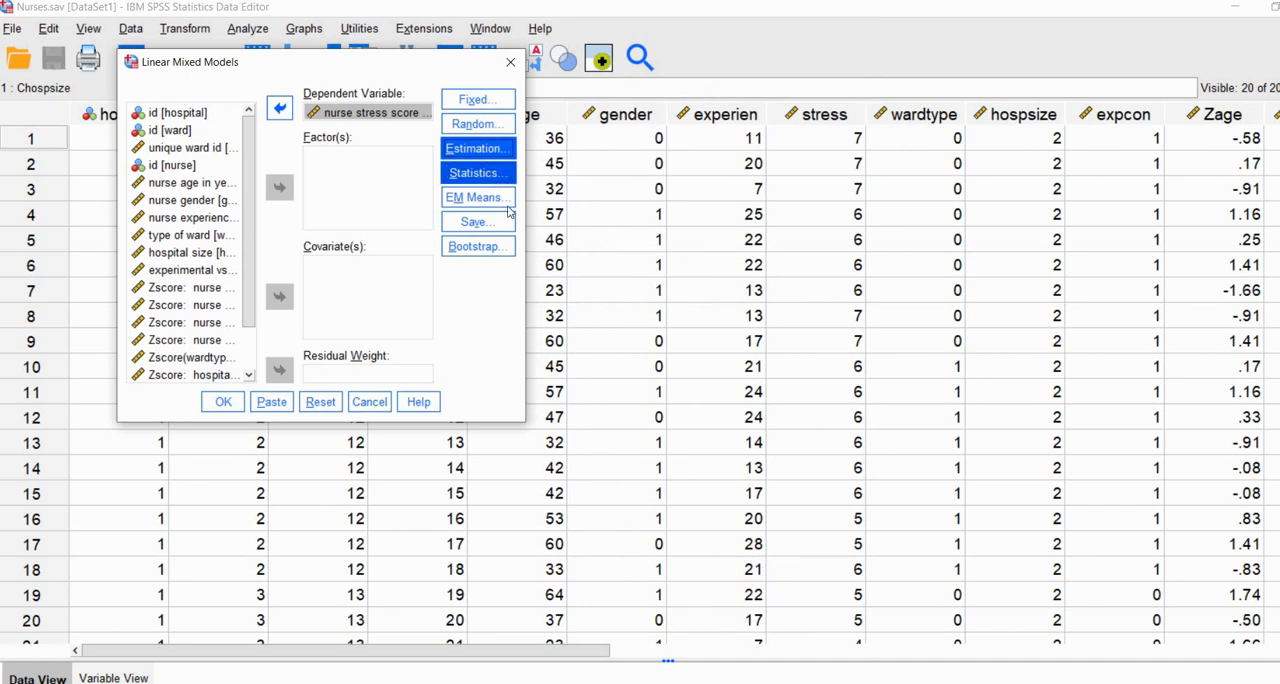
Step: Request parameter estimates for fixed effects, tests for covariance parameters and covariances of random effects as model statistics
click(478, 173)
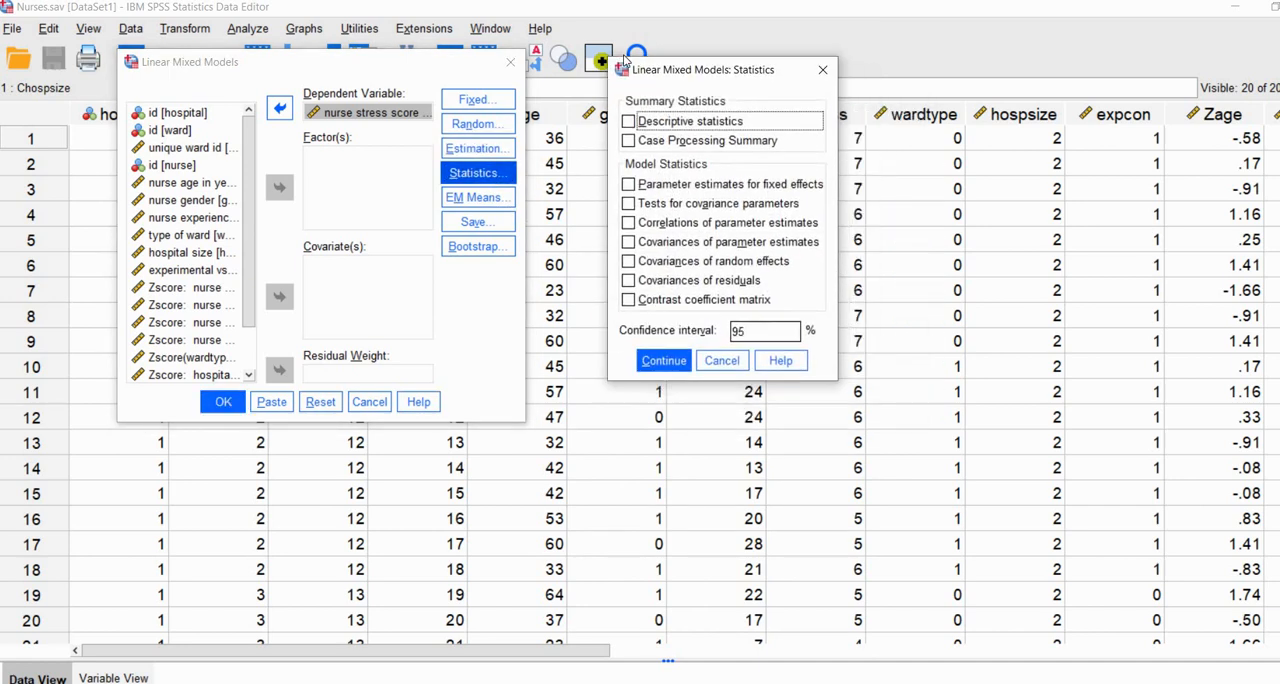
drag(640, 69, 606, 59)
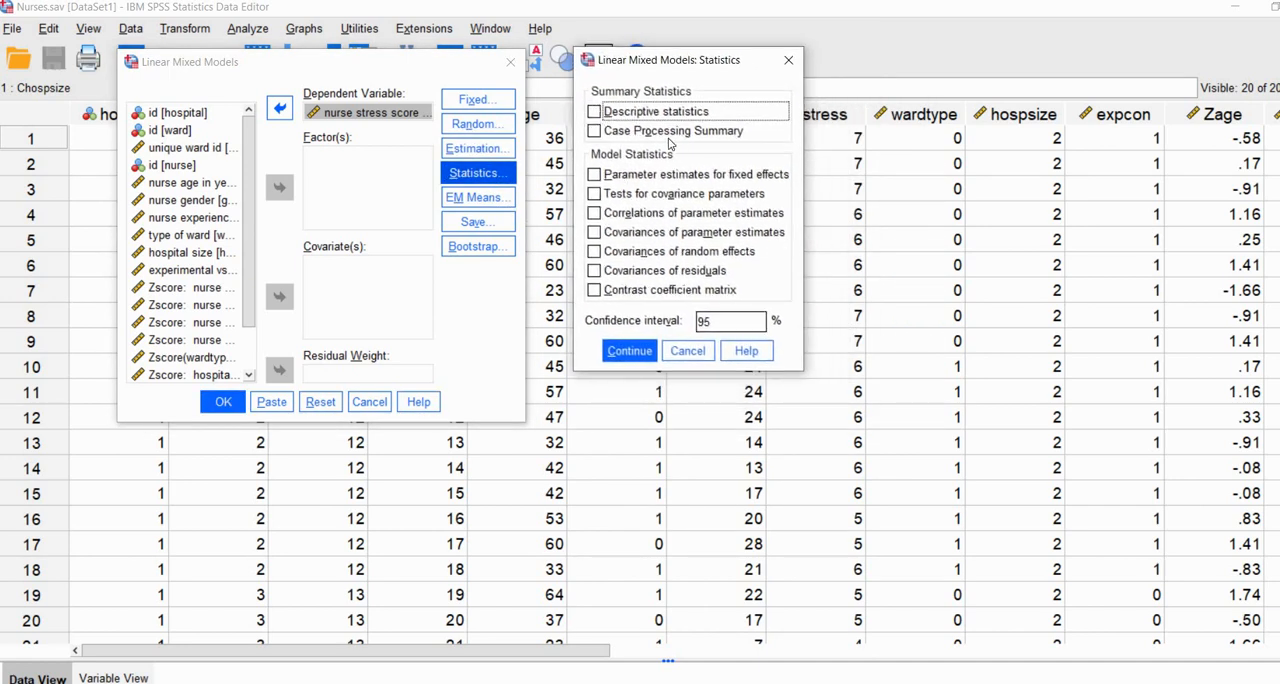
click(595, 177)
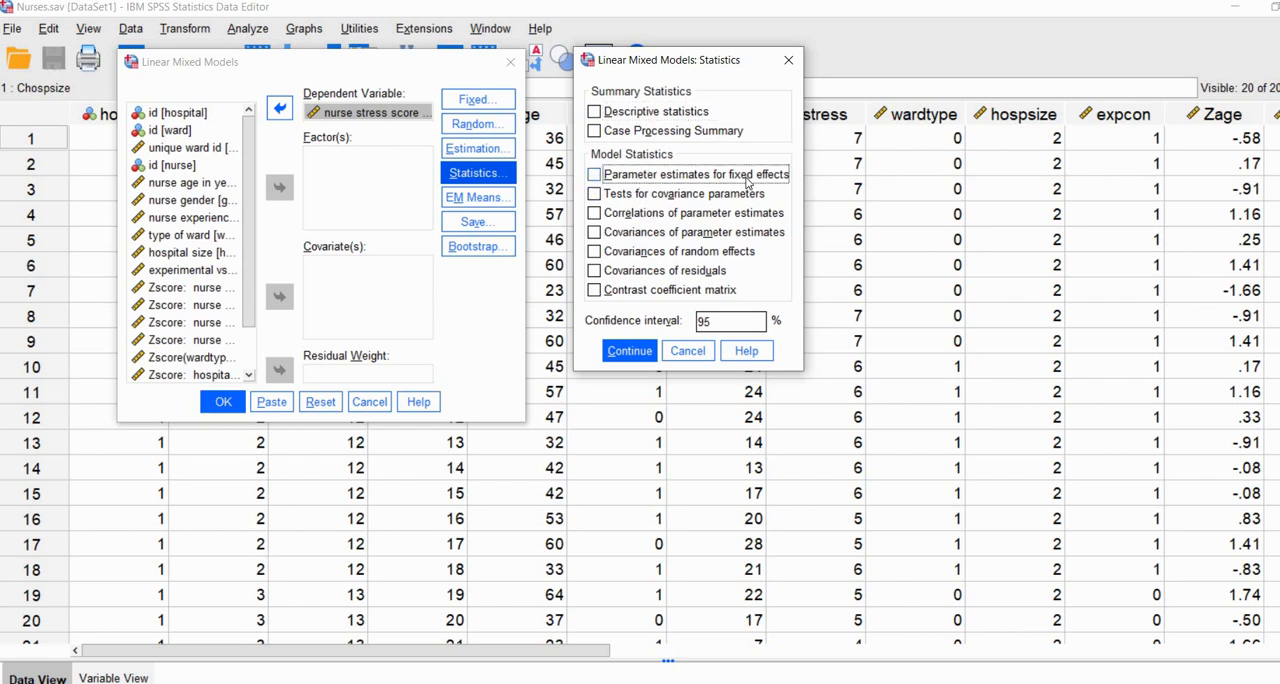
click(619, 196)
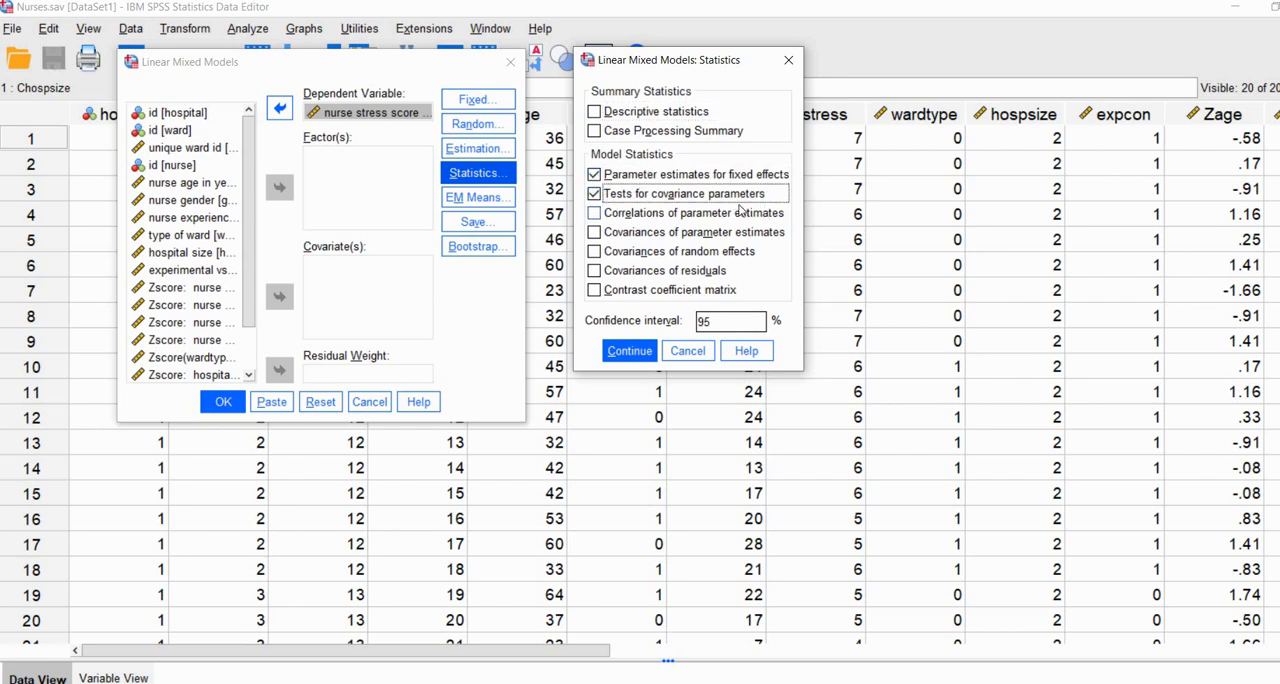
click(596, 255)
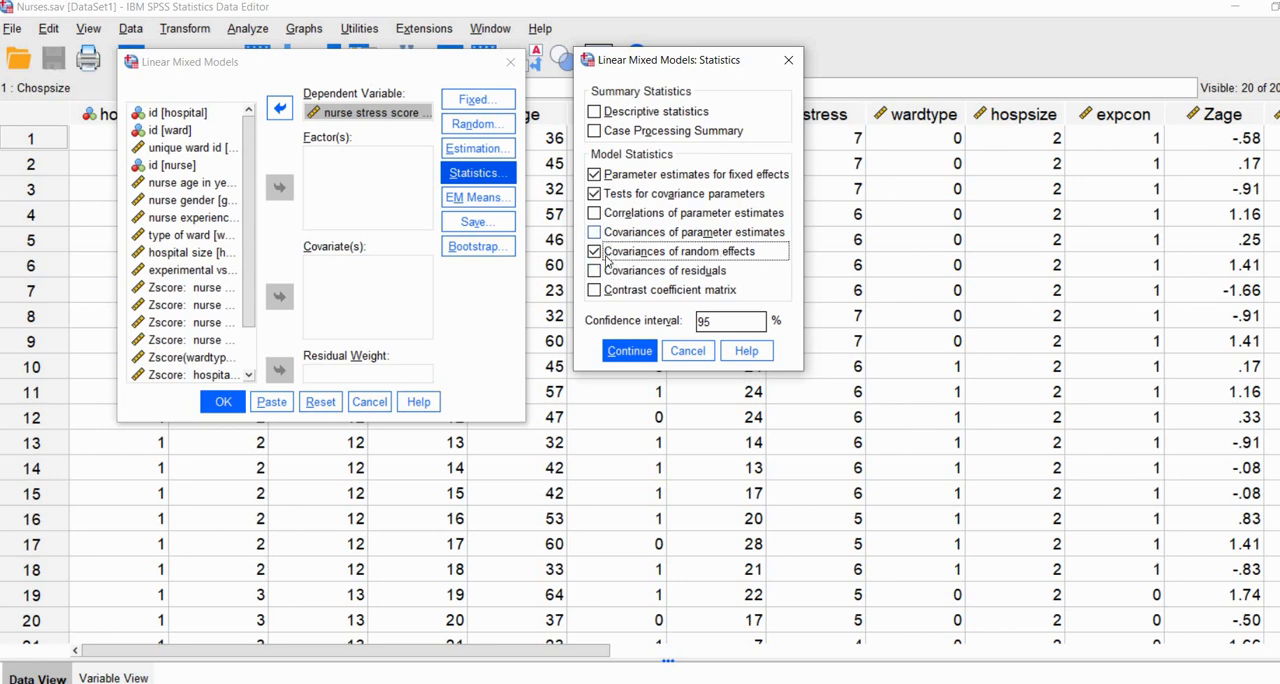
click(631, 352)
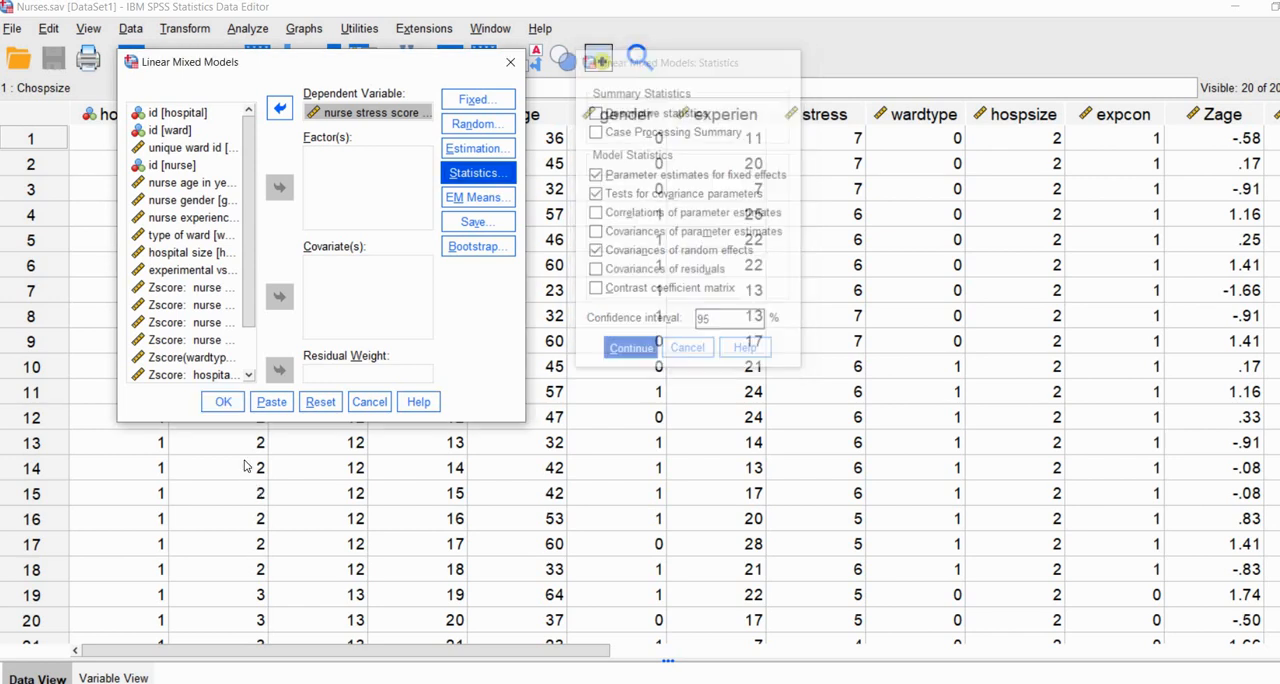
Step: Run the mixed model analysis and maximize the output viewer to show the results
click(223, 401)
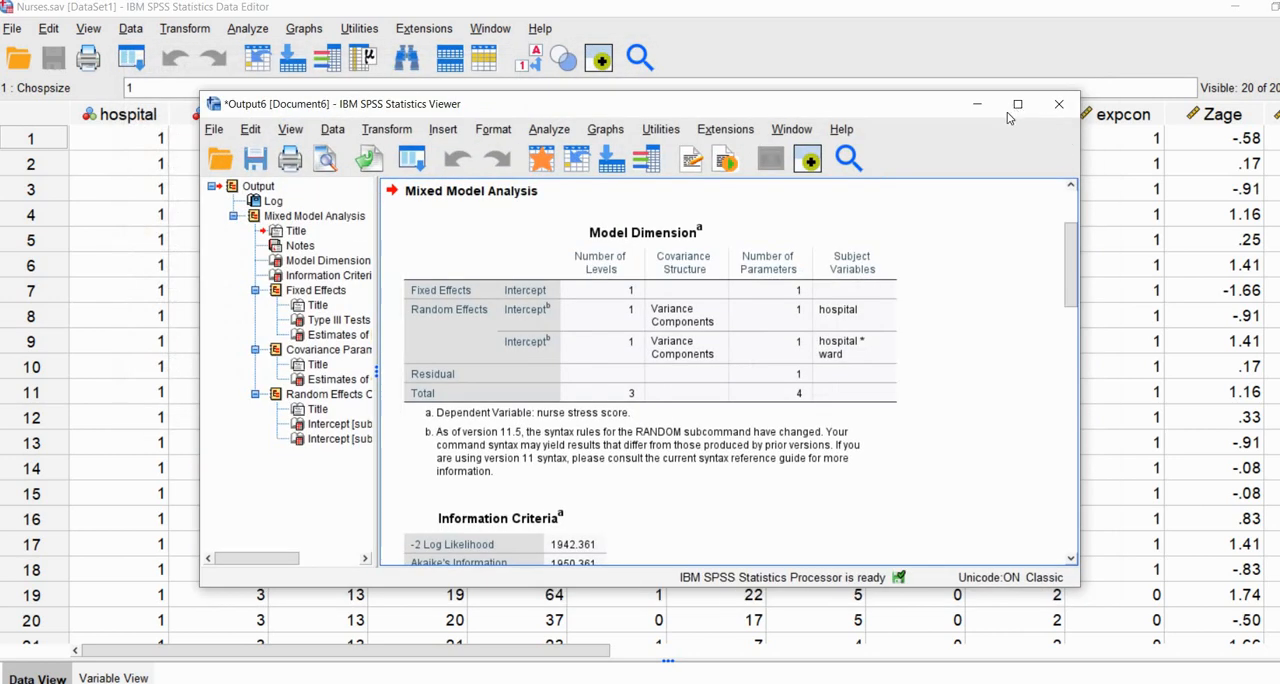
click(1014, 104)
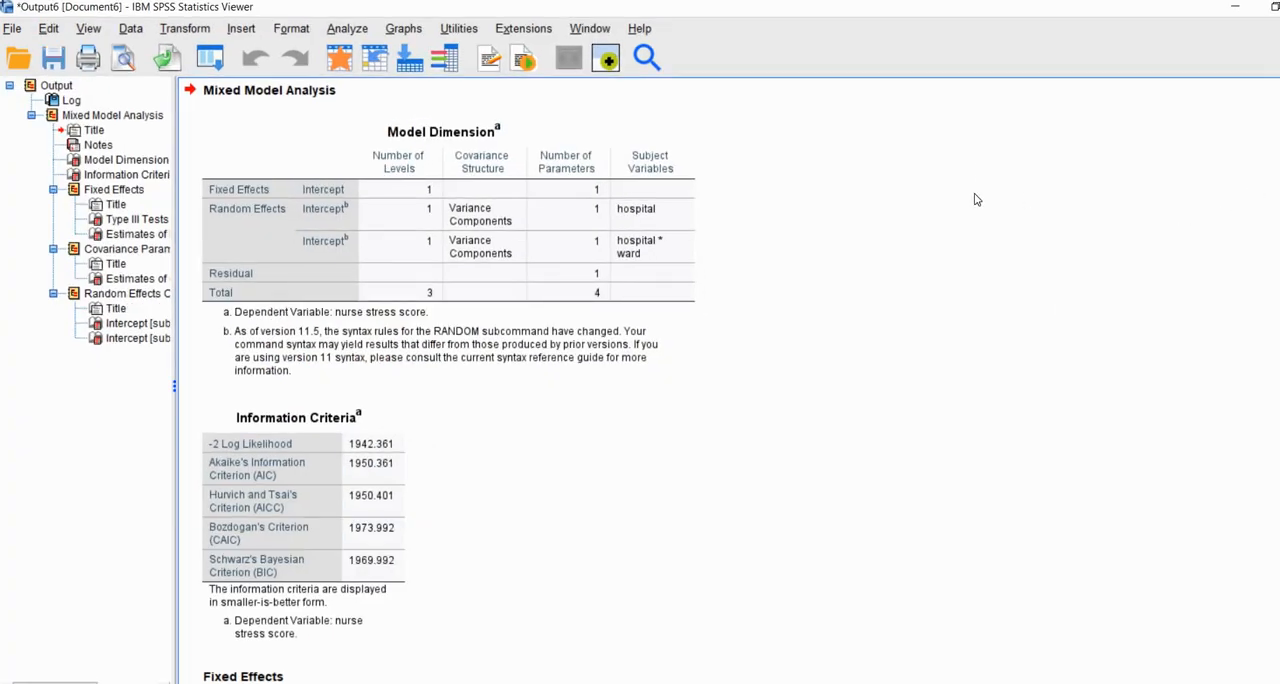
click(460, 150)
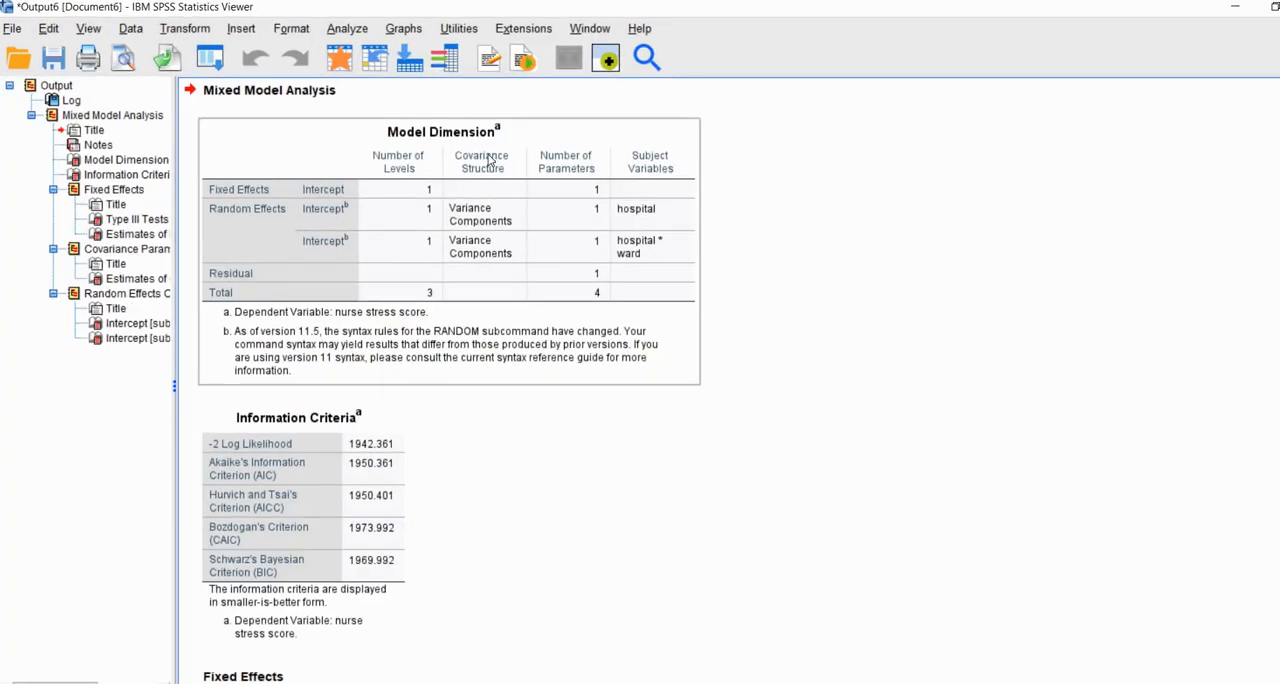
click(781, 225)
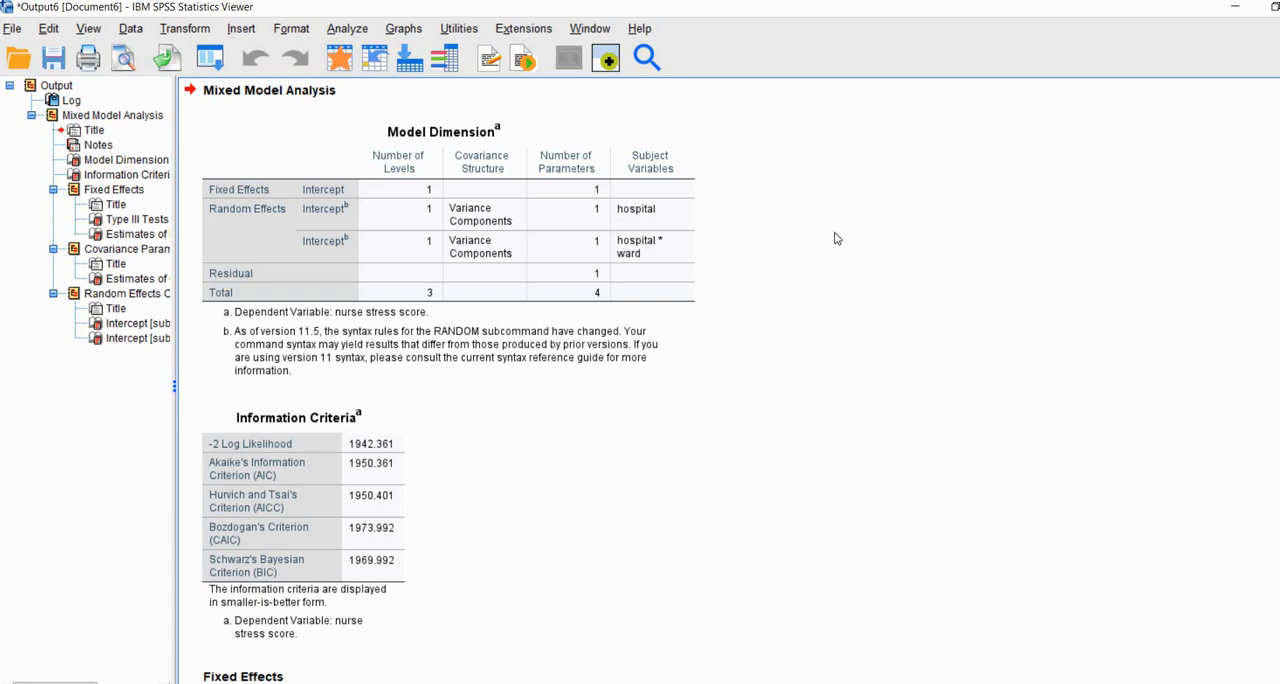
Step: Examine the number of levels for the fixed and random intercepts in the Model Dimension table, marking them with the pen
click(257, 488)
click(1241, 234)
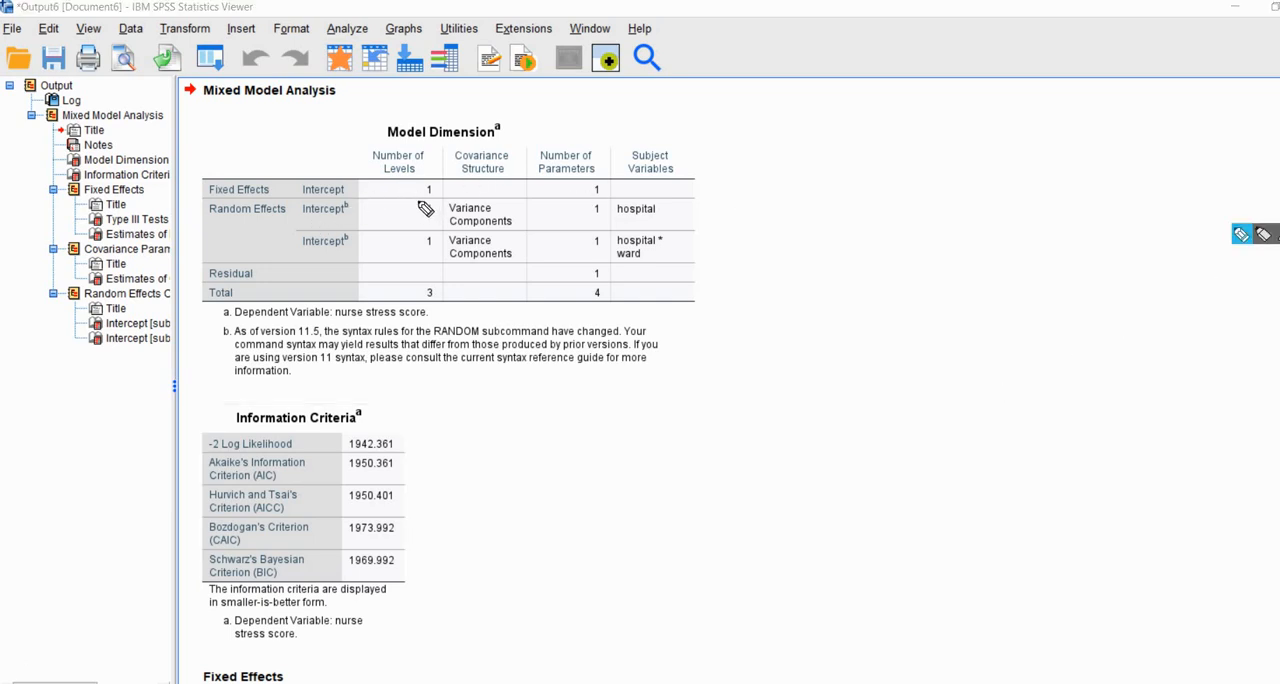
drag(413, 197, 446, 197)
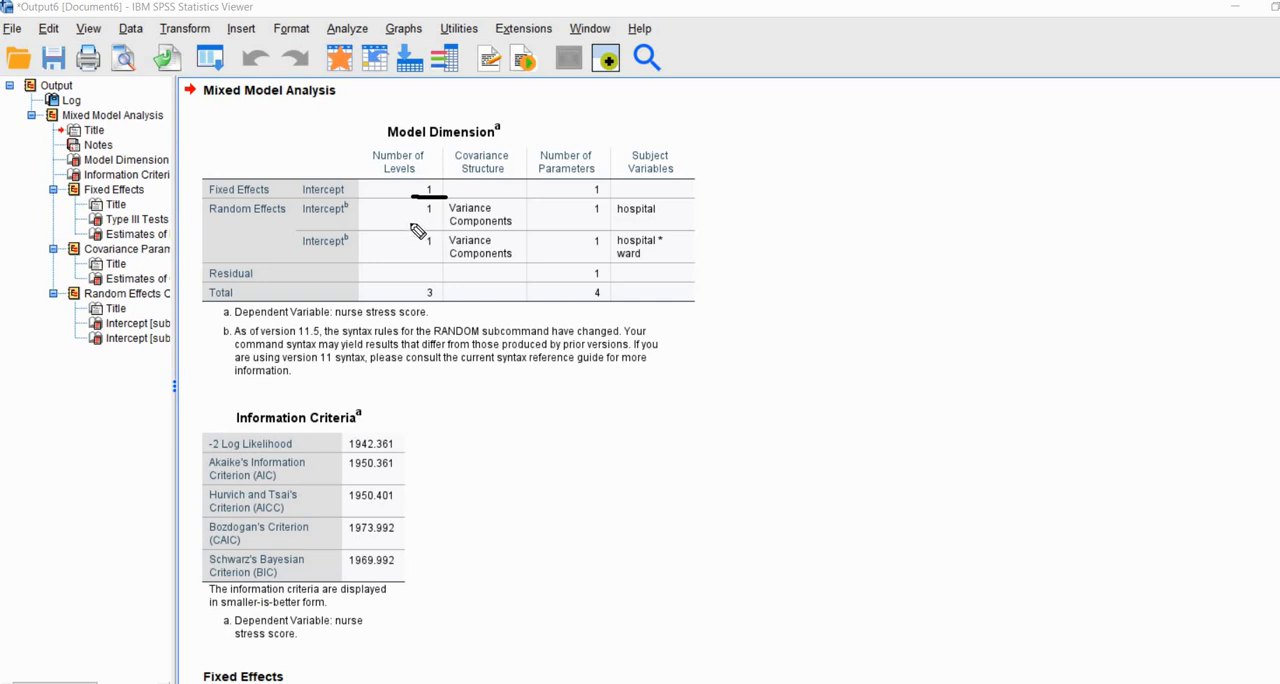
mouse_move(410, 222)
mouse_down()
mouse_move(446, 228)
mouse_move(444, 261)
mouse_up()
Step: Examine the number of parameters in the Model Dimension table, underlining each entry and circling the total, and clear the pen marks
click(1241, 234)
drag(542, 173, 606, 170)
click(580, 198)
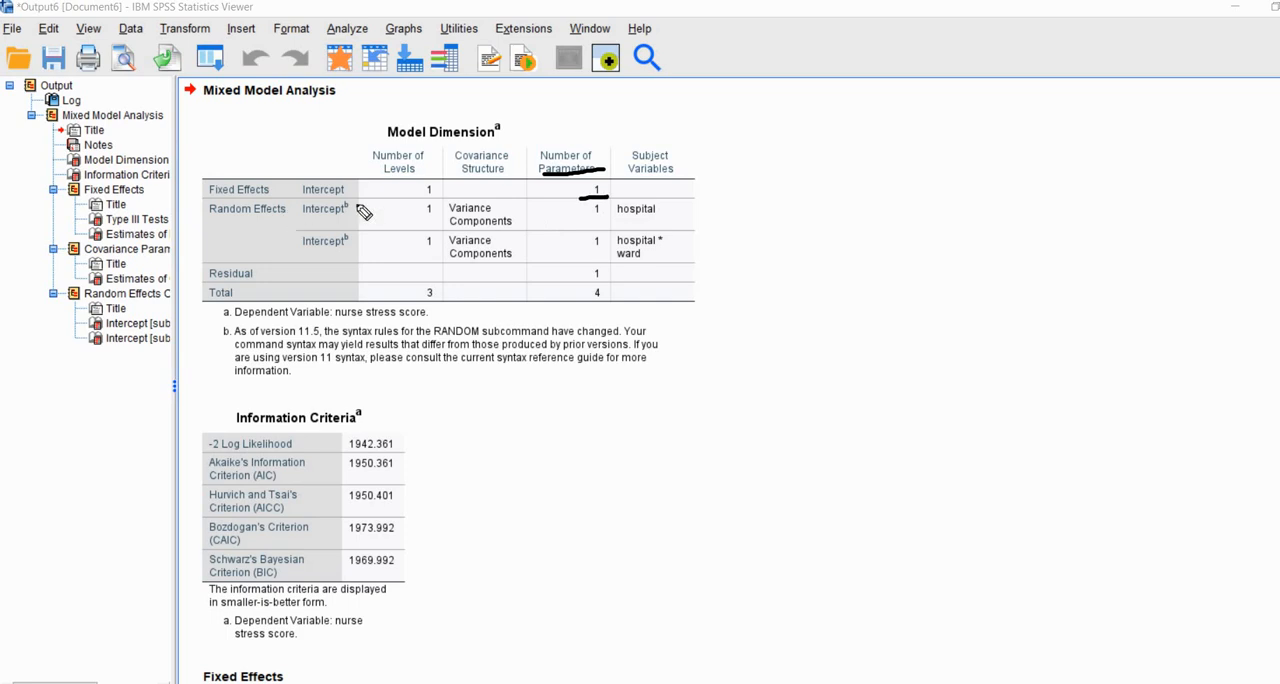
mouse_move(580, 198)
mouse_down()
mouse_move(607, 197)
mouse_move(603, 252)
mouse_move(573, 285)
mouse_move(603, 286)
mouse_move(600, 301)
mouse_up()
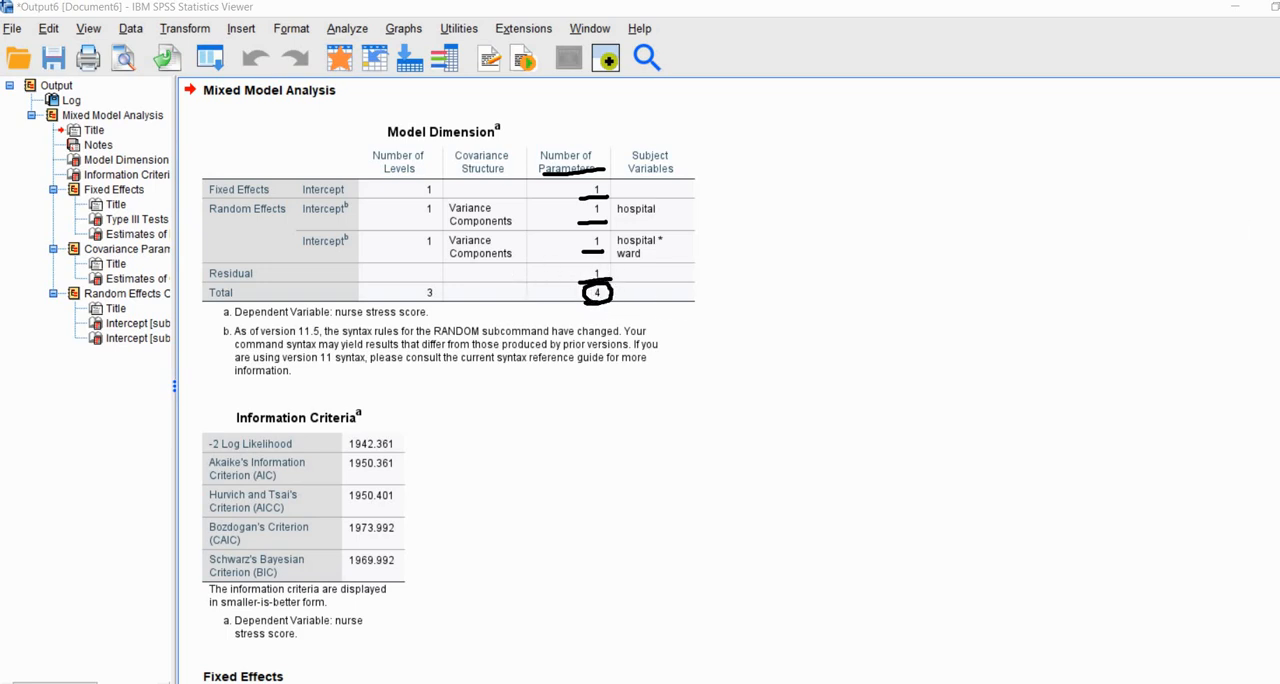
key(Escape)
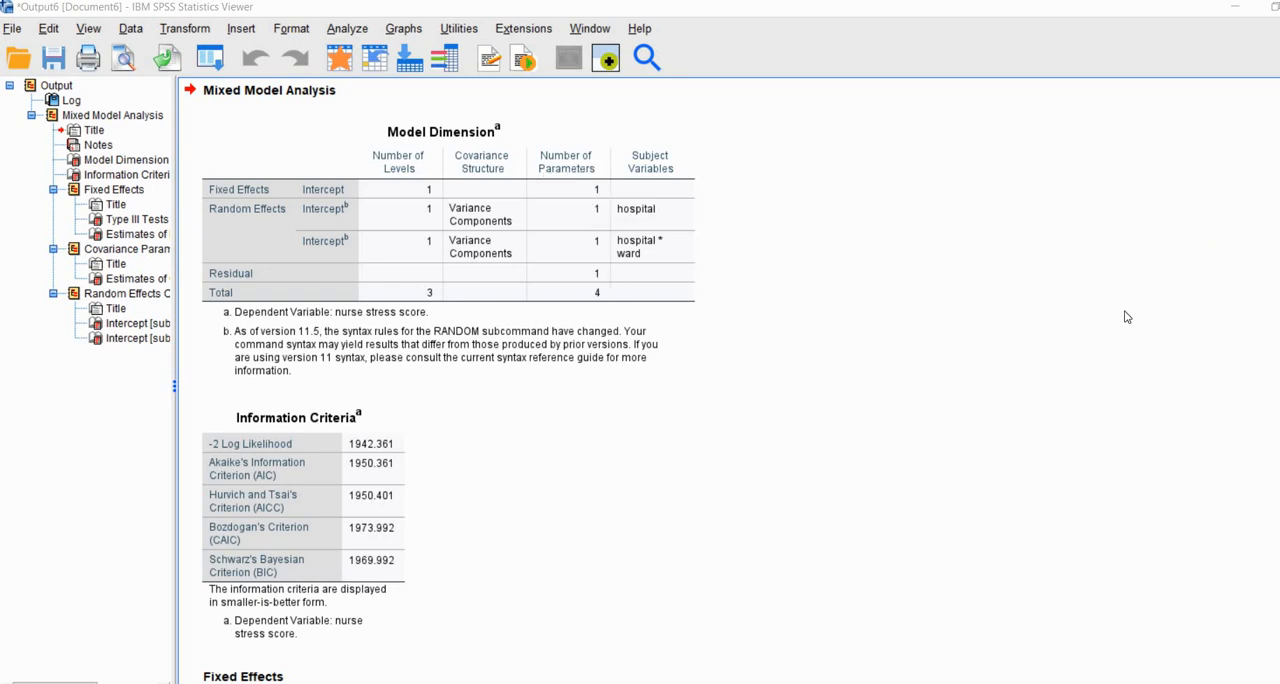
Step: Review the Estimates of Fixed Effects table, underlining the intercept estimate and crossing out its df, t and Sig. columns with the pen
scroll(1127, 317, down, 2)
scroll(1127, 317, down, 2)
scroll(1127, 317, down, 2)
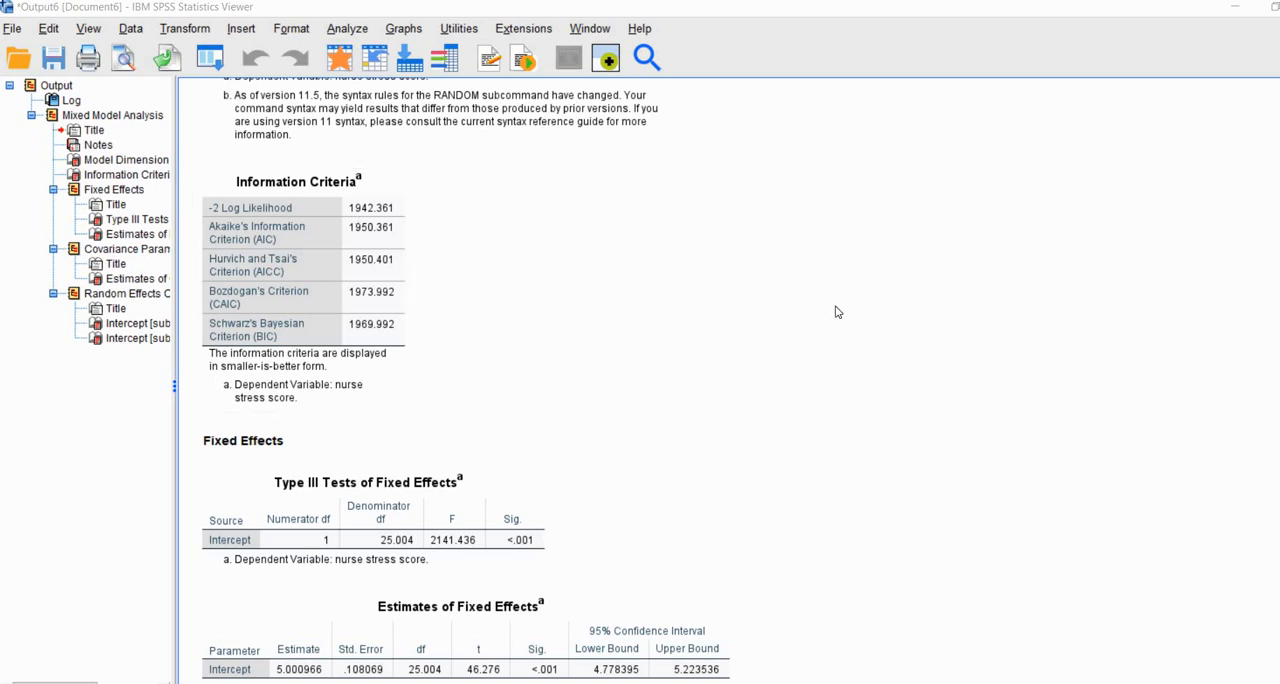
scroll(837, 312, down, 1)
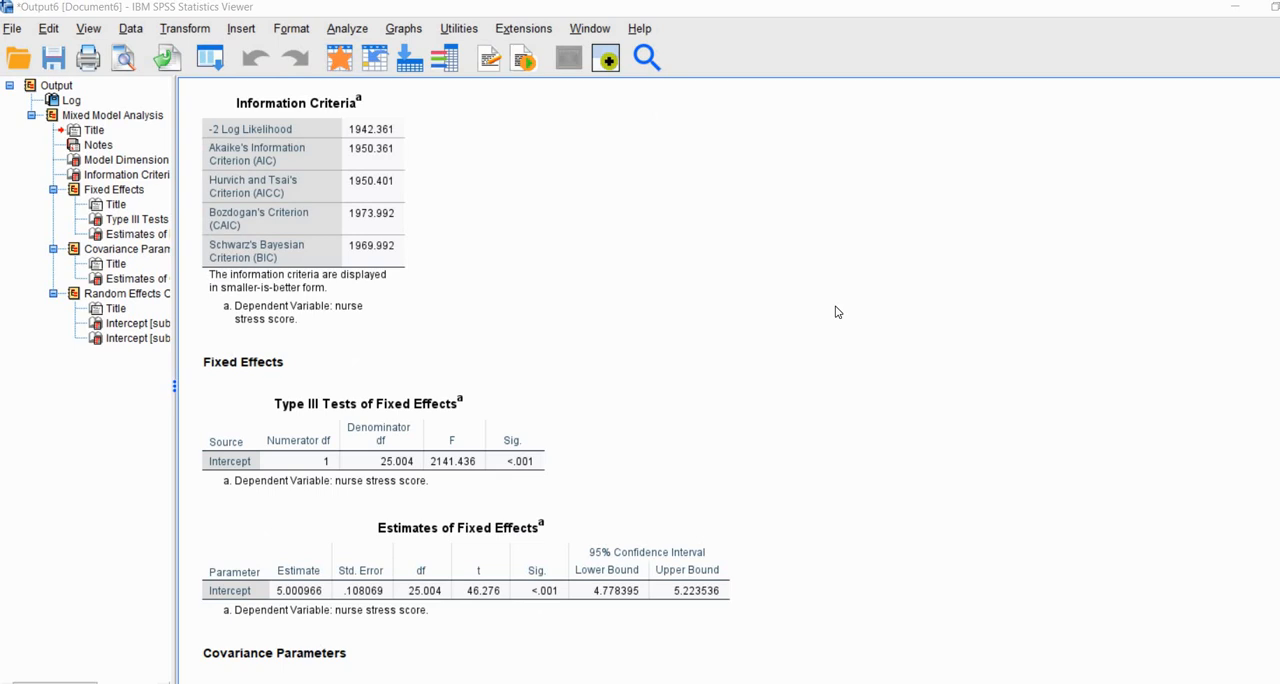
scroll(837, 312, down, 3)
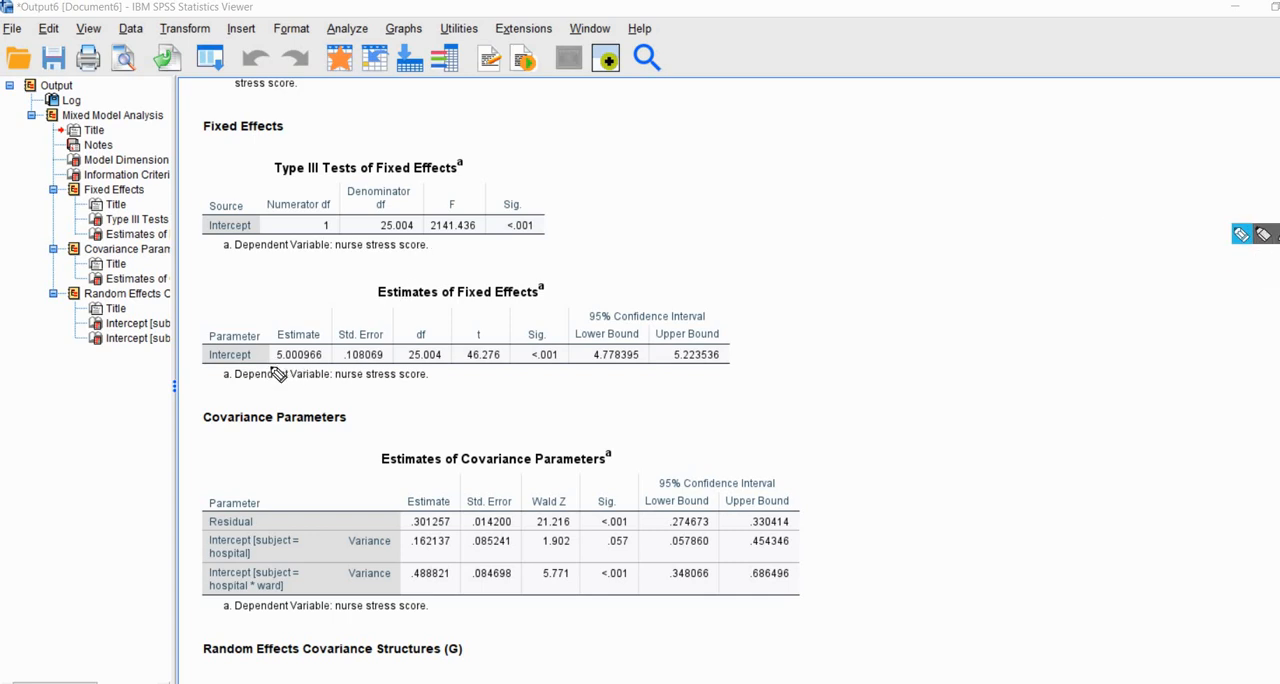
drag(268, 366, 326, 367)
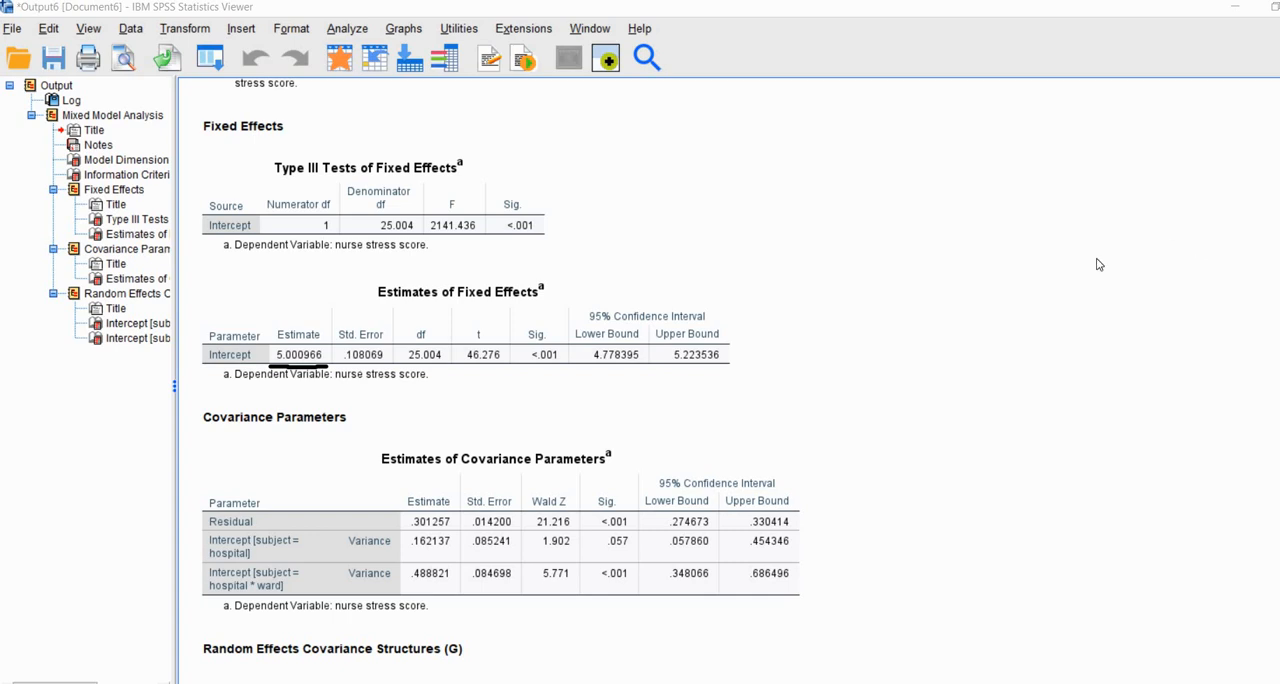
click(1241, 234)
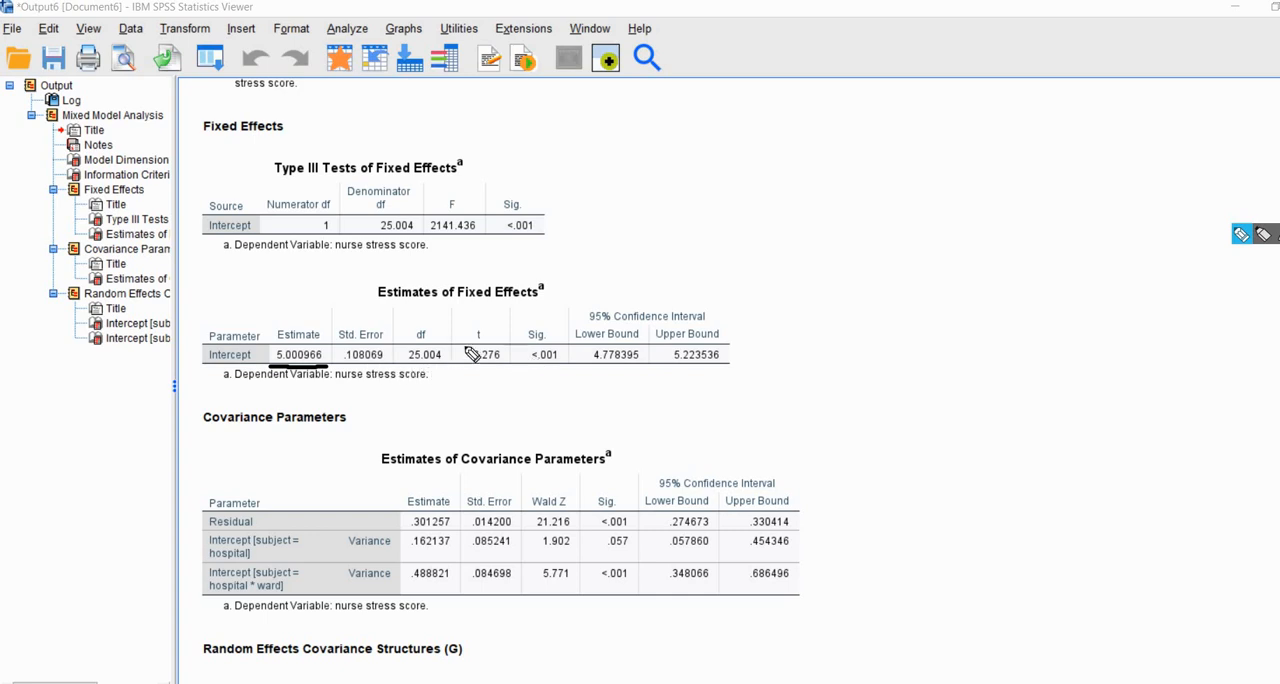
mouse_move(418, 320)
mouse_down()
mouse_move(490, 356)
mouse_move(538, 361)
mouse_up()
drag(410, 355, 558, 313)
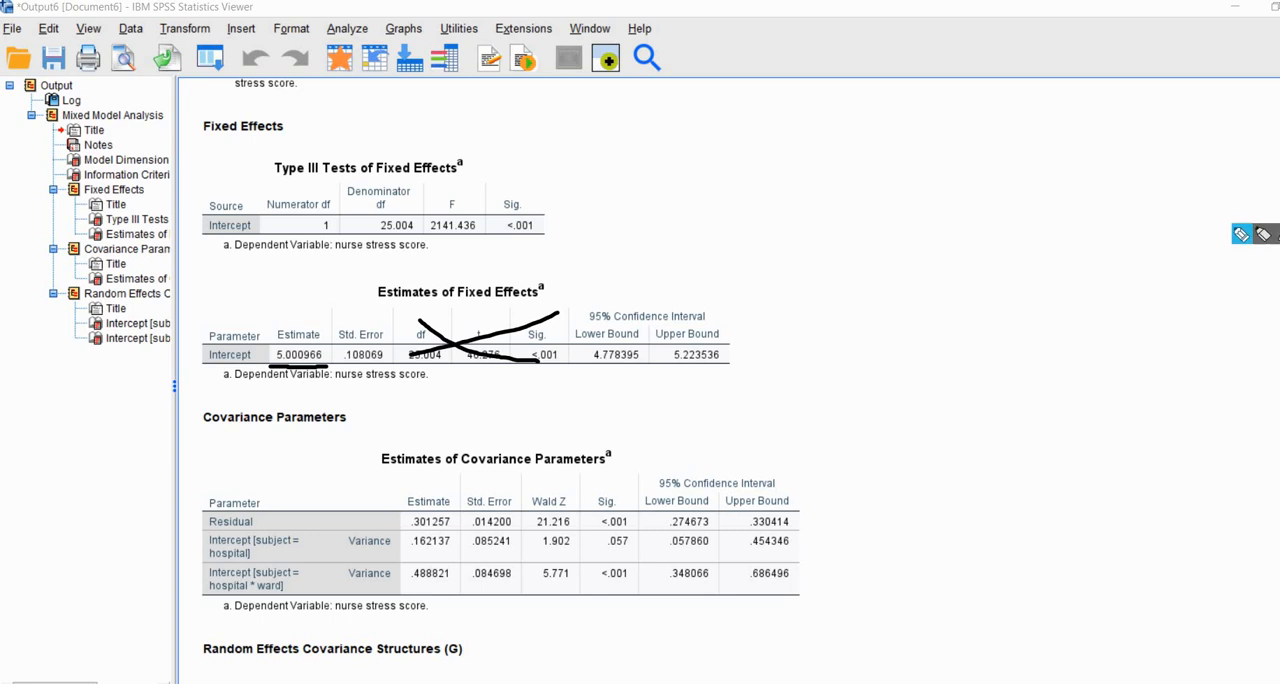
key(Escape)
Step: Examine the variance estimates for residual, hospital and hospital * ward in the Estimates of Covariance Parameters table, underlining each with the pen
scroll(1003, 343, down, 5)
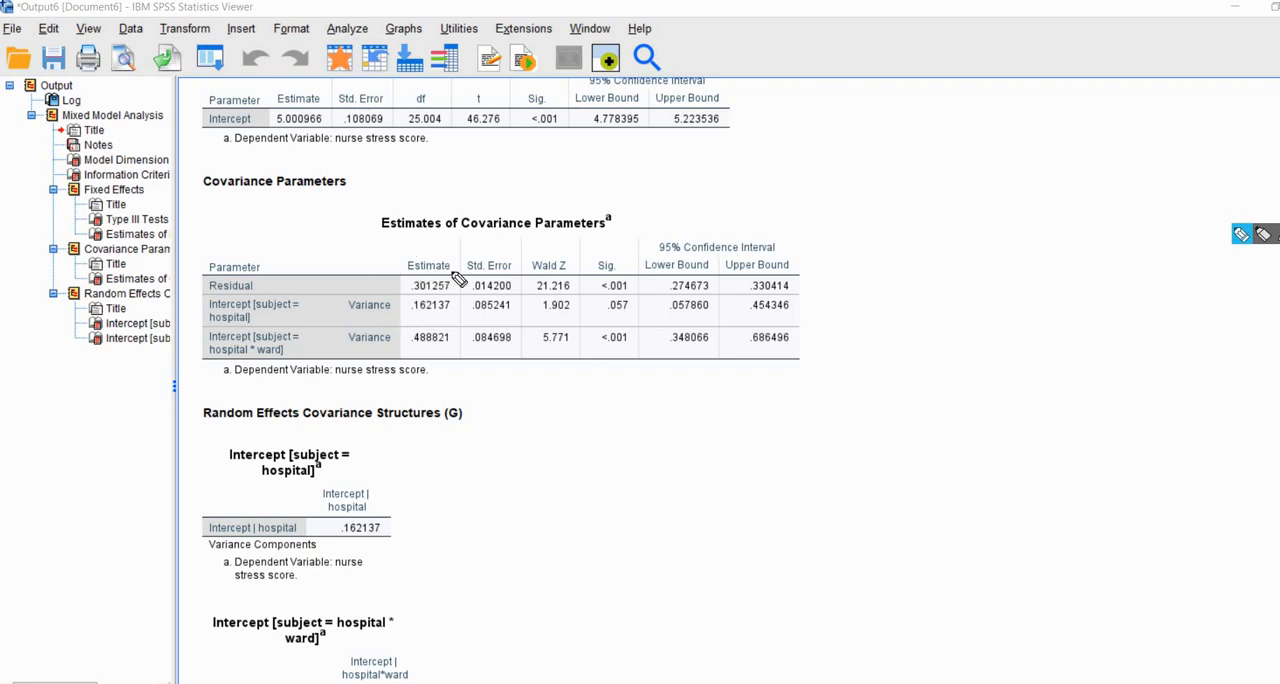
drag(455, 271, 460, 270)
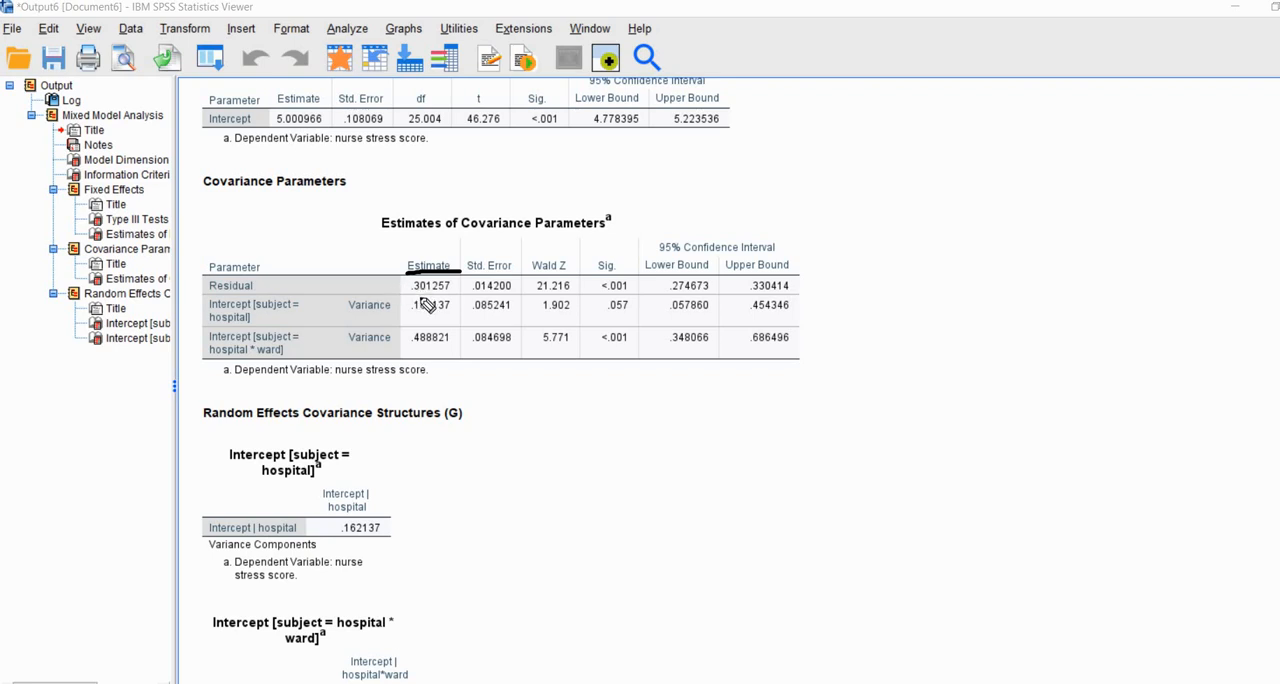
drag(413, 297, 457, 297)
drag(409, 317, 455, 319)
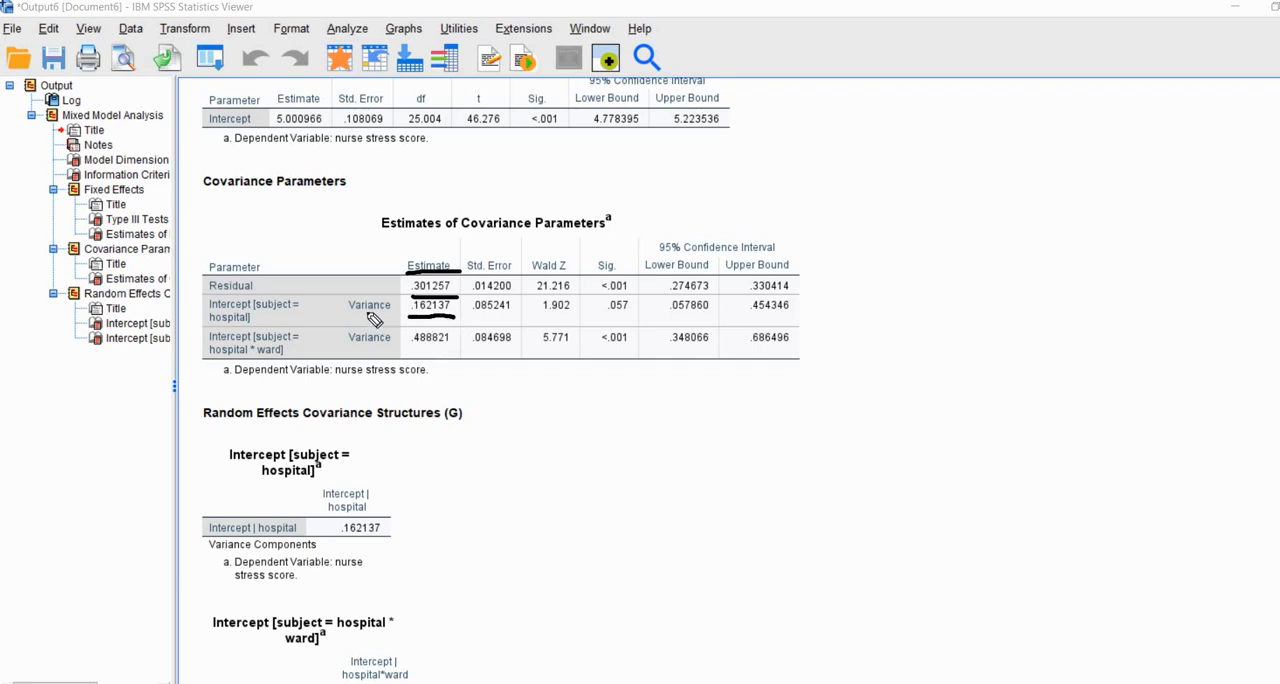
click(415, 349)
drag(409, 348, 455, 348)
Step: Mark the Estimate, Std. Error, Wald Z and Sig. columns of the covariance parameters table and underline the hospital * ward significance
click(445, 247)
click(496, 251)
click(562, 244)
click(616, 240)
drag(596, 346, 642, 344)
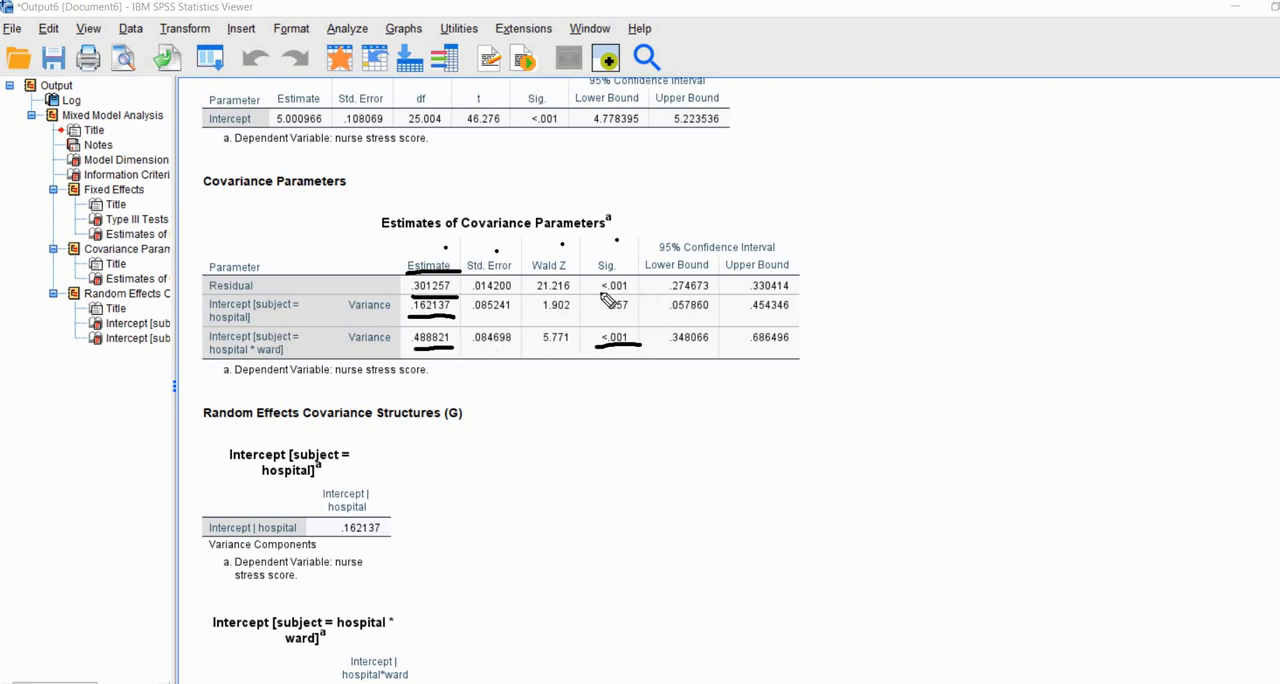
Step: Examine the Sig. values for residual and hospital in the Estimates of Covariance Parameters table, underlining both and handwriting p=.0285 above the table
drag(600, 291, 634, 289)
click(612, 330)
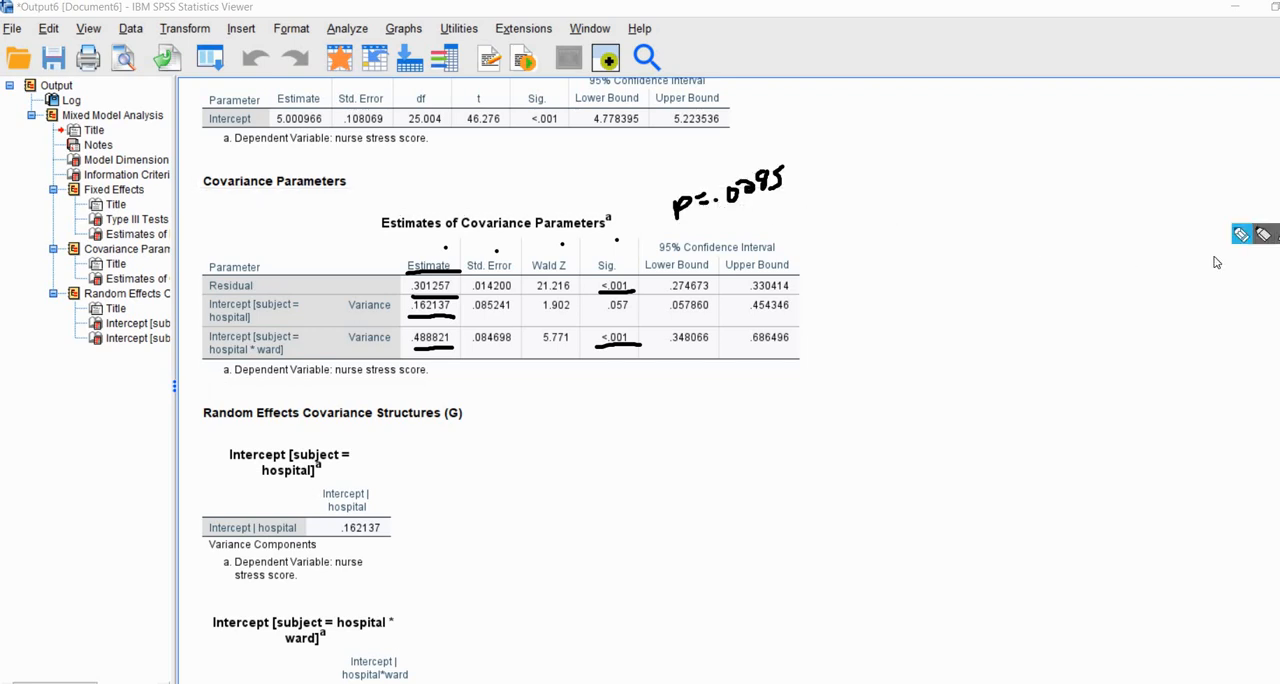
drag(606, 316, 630, 316)
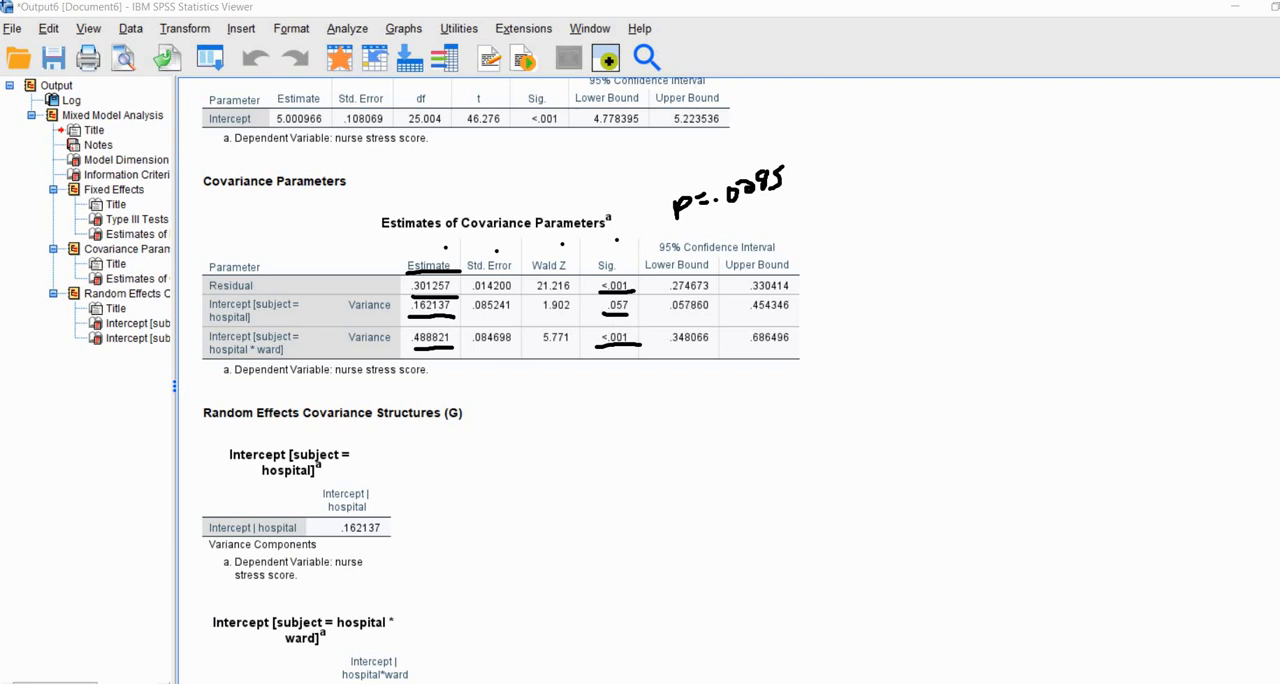
click(642, 287)
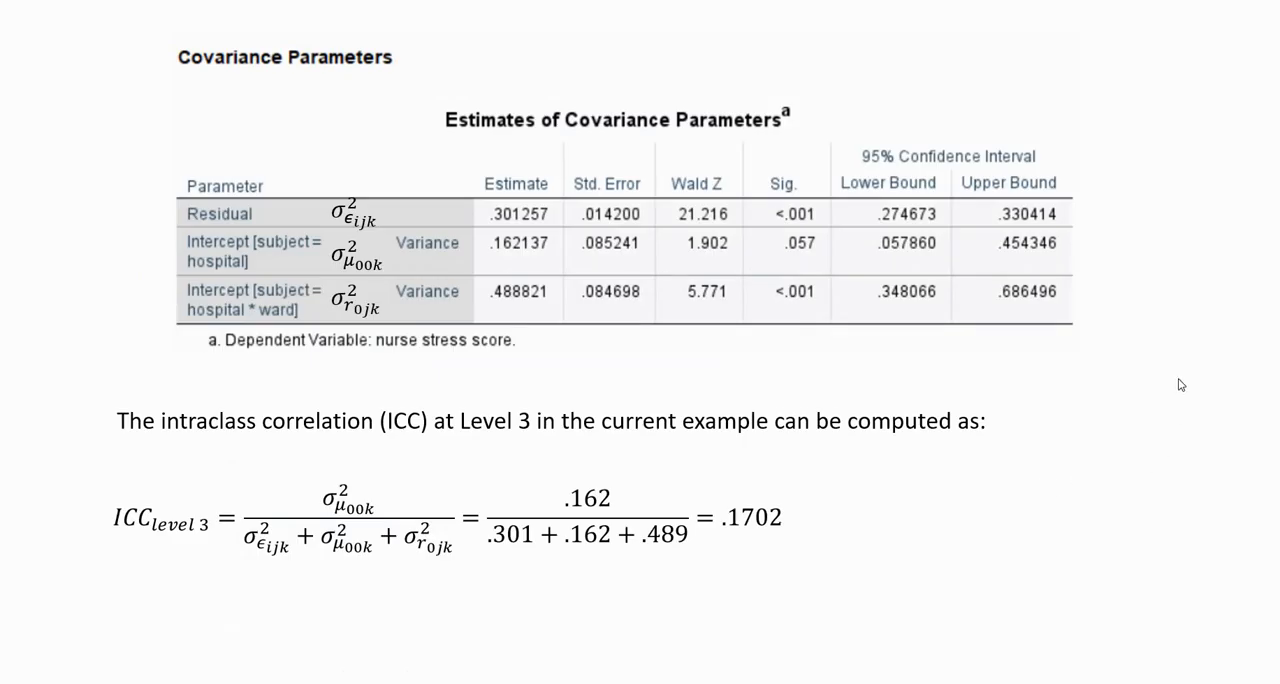
click(1241, 234)
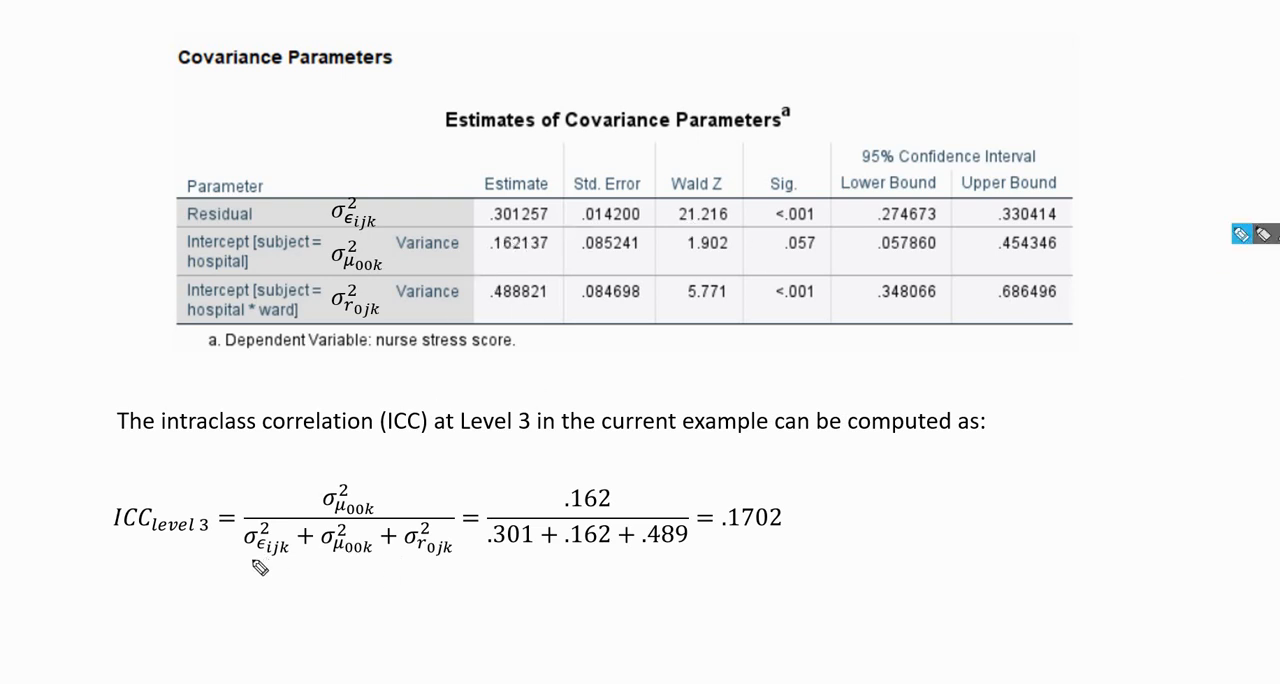
drag(244, 567, 272, 567)
drag(408, 566, 444, 566)
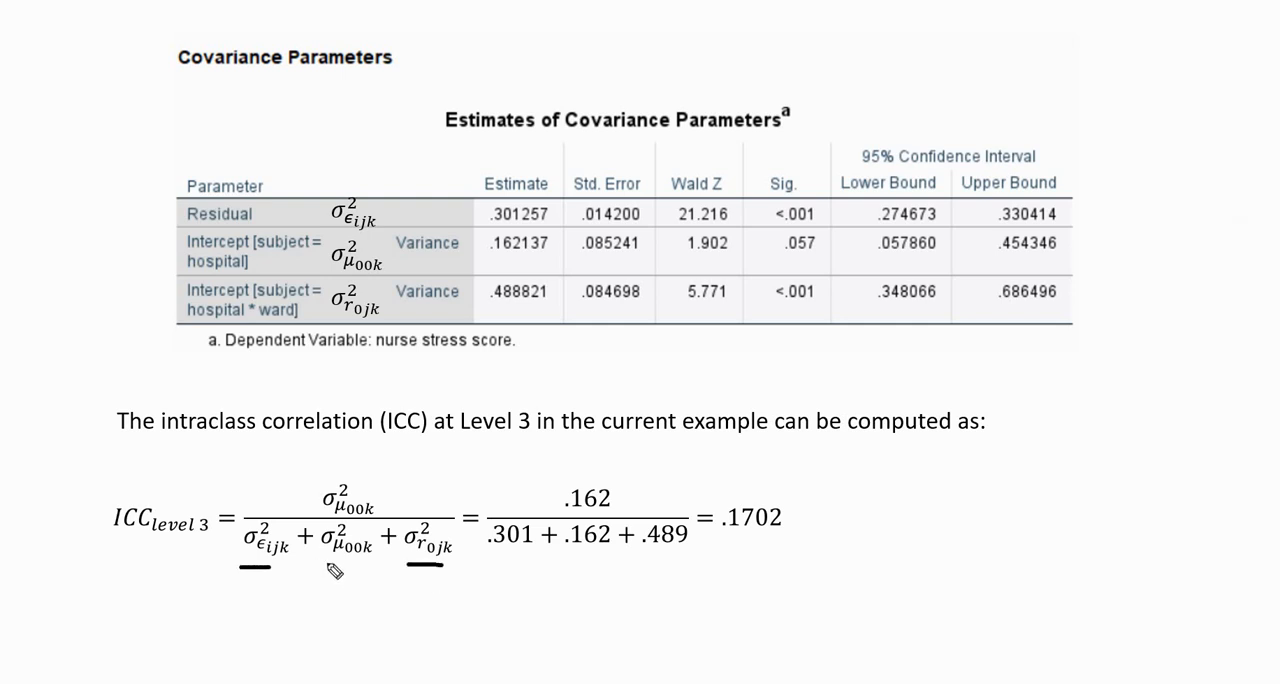
drag(322, 564, 362, 557)
click(553, 211)
click(553, 240)
click(553, 289)
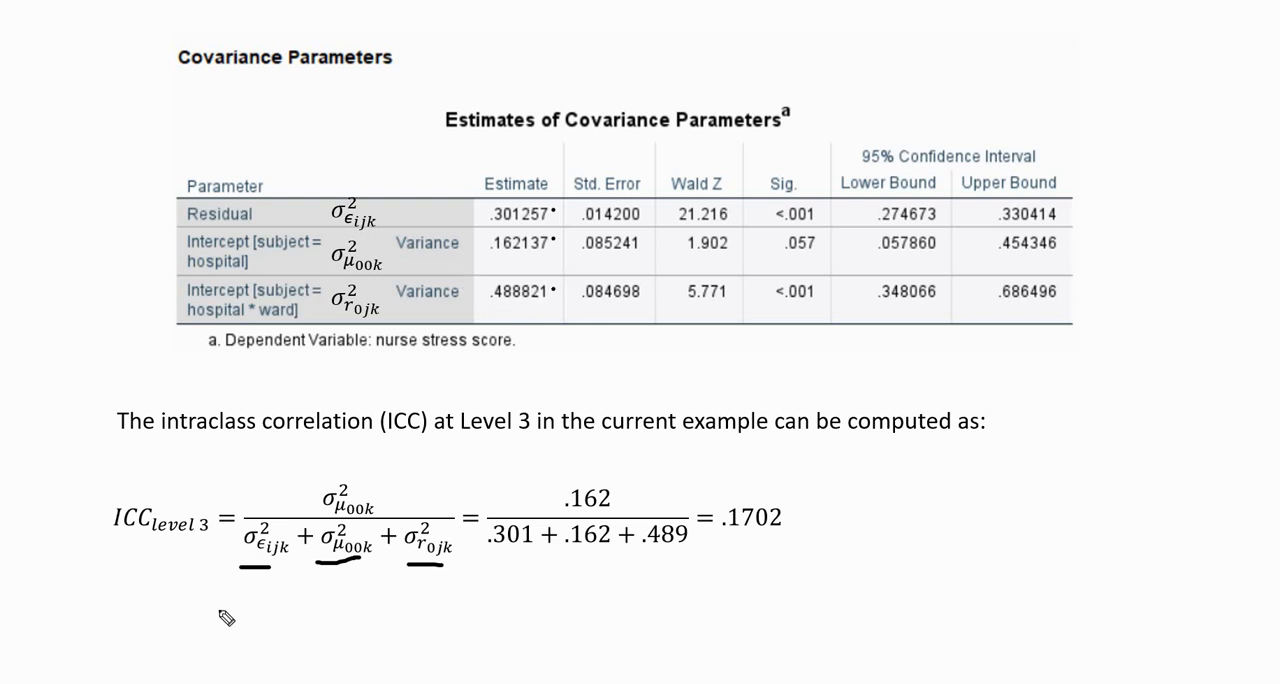
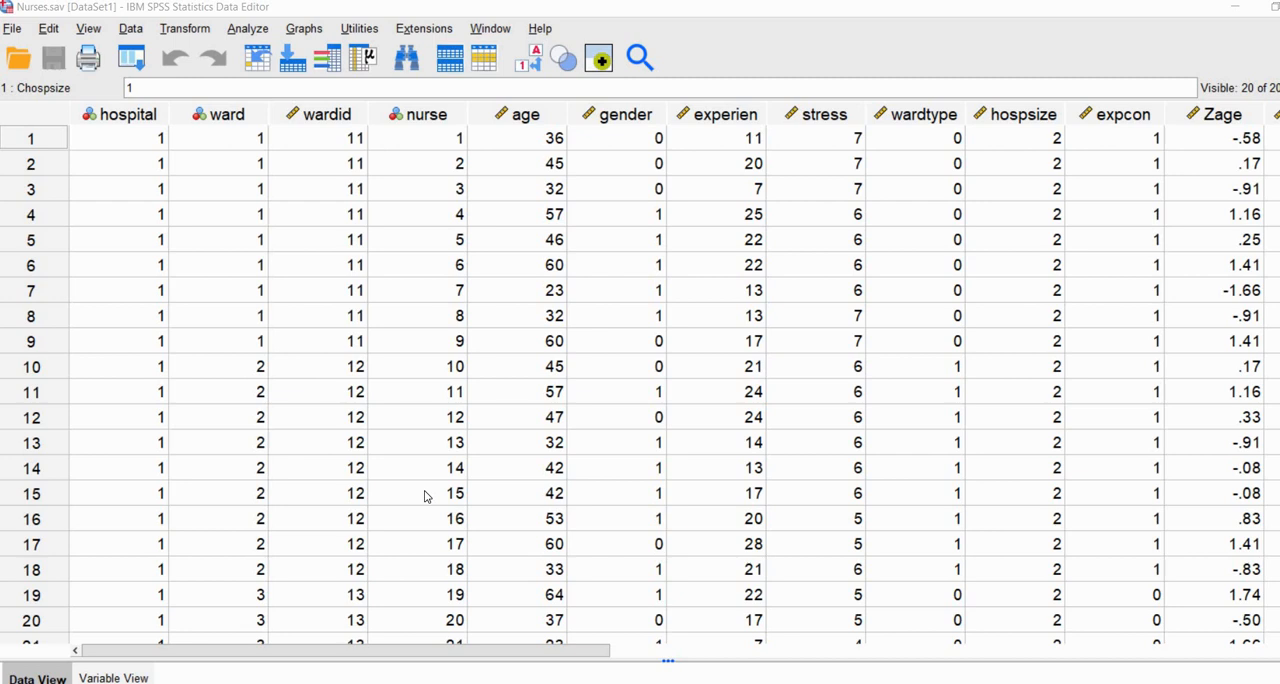
Step: Reopen the Linear Mixed Models setup, keeping hospital and ward as subjects and nurse stress score as the dependent variable
click(246, 30)
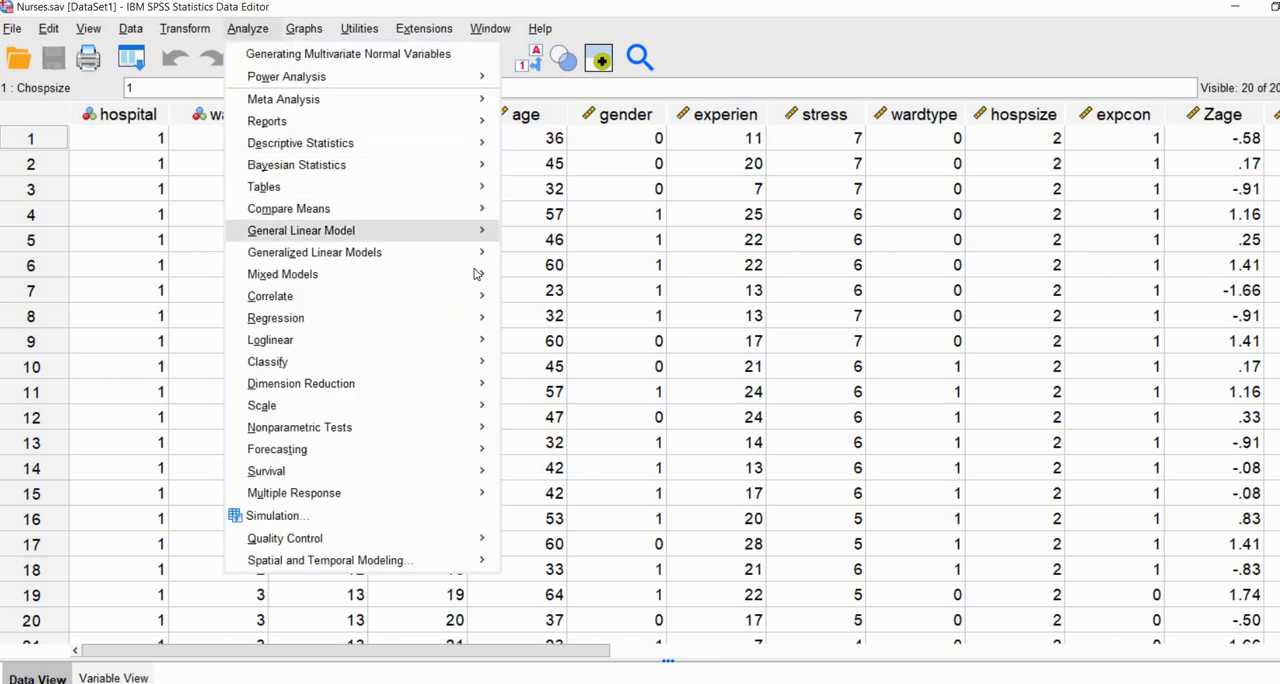
mouse_move(350, 274)
click(572, 326)
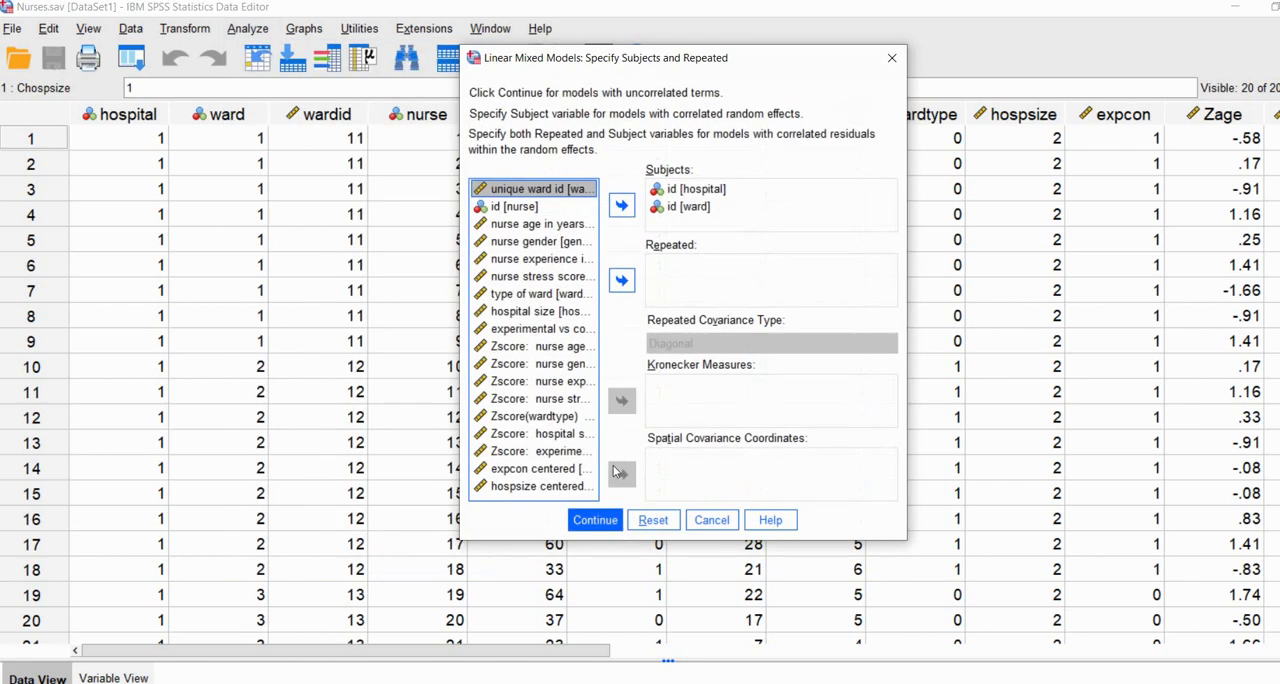
click(597, 521)
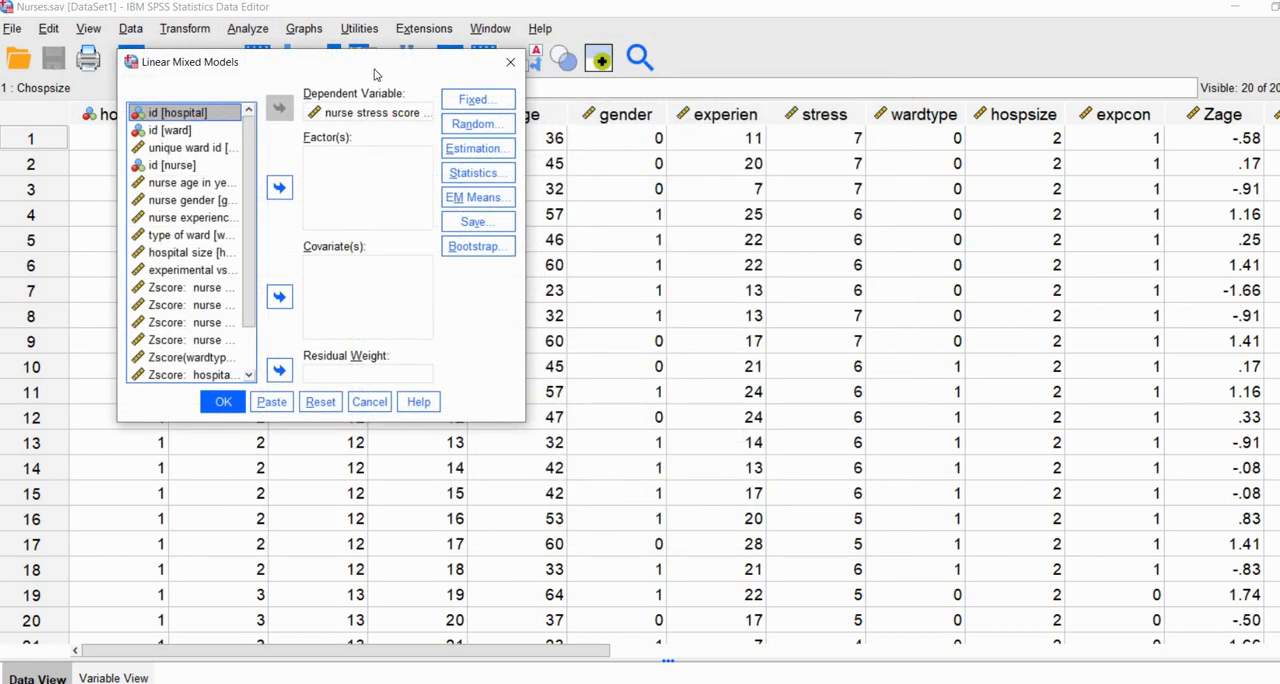
drag(346, 68, 316, 63)
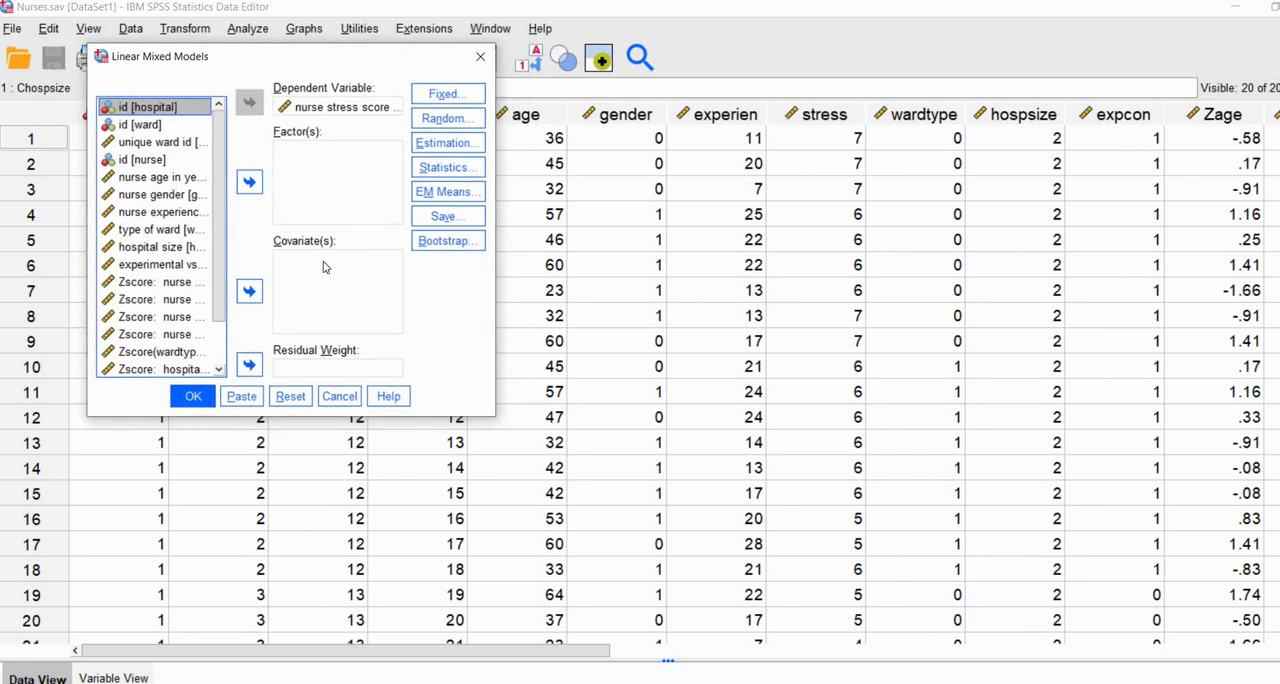
Step: Add nurse age, nurse gender, nurse experience and type of ward to the model as covariates
click(158, 177)
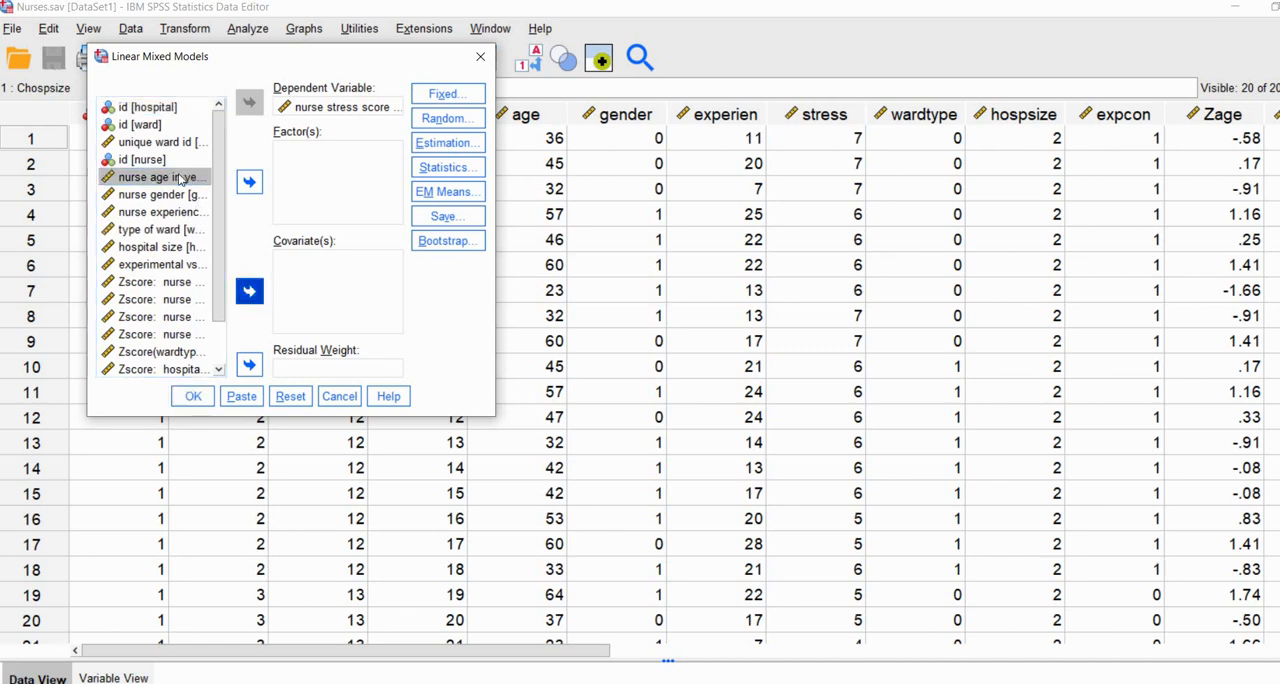
click(250, 293)
double_click(160, 177)
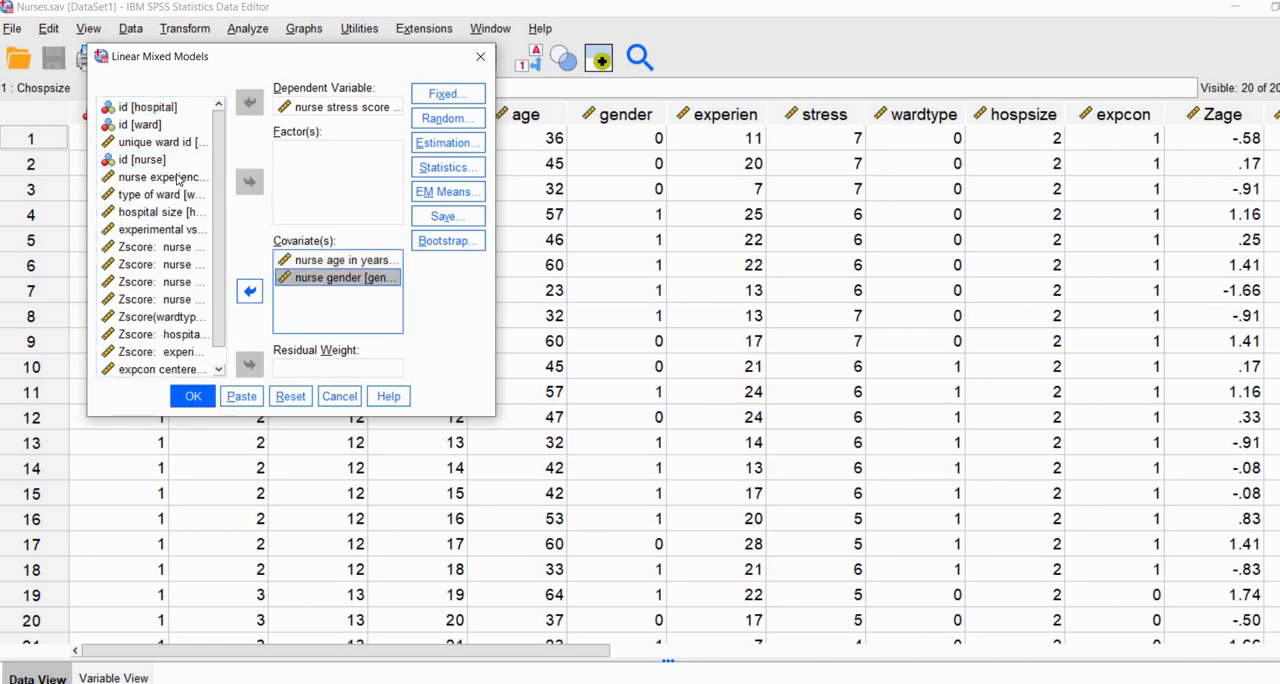
click(178, 178)
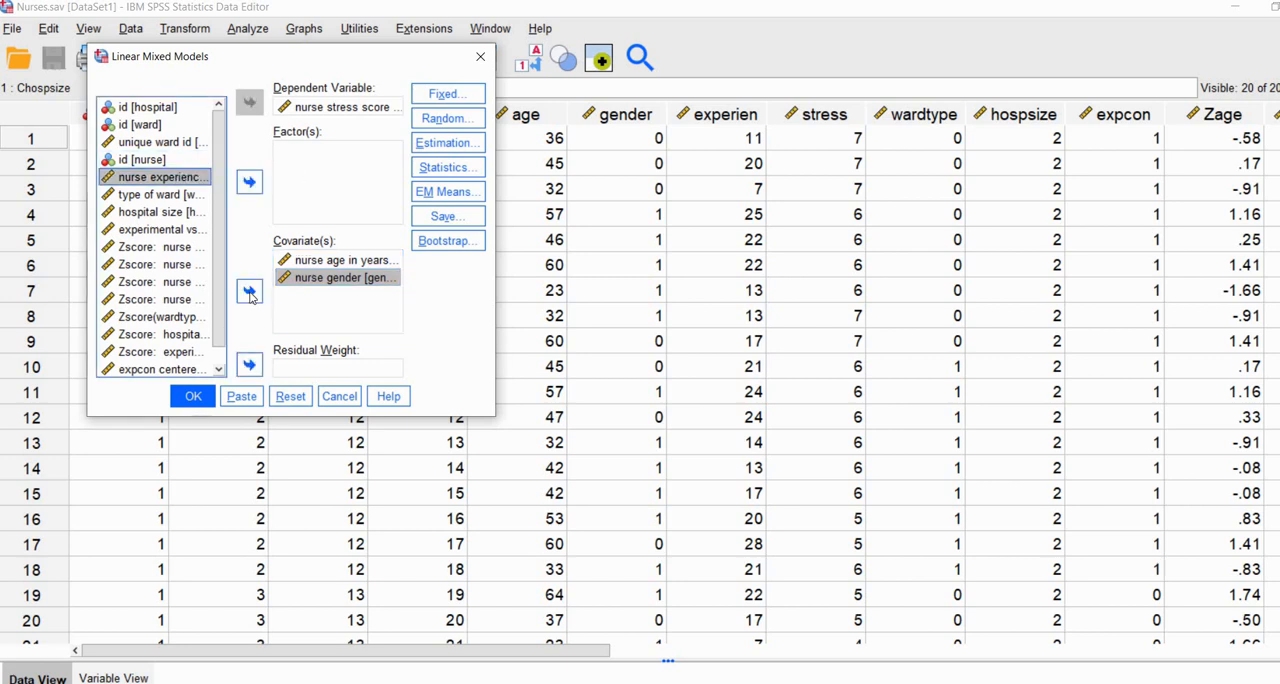
double_click(175, 177)
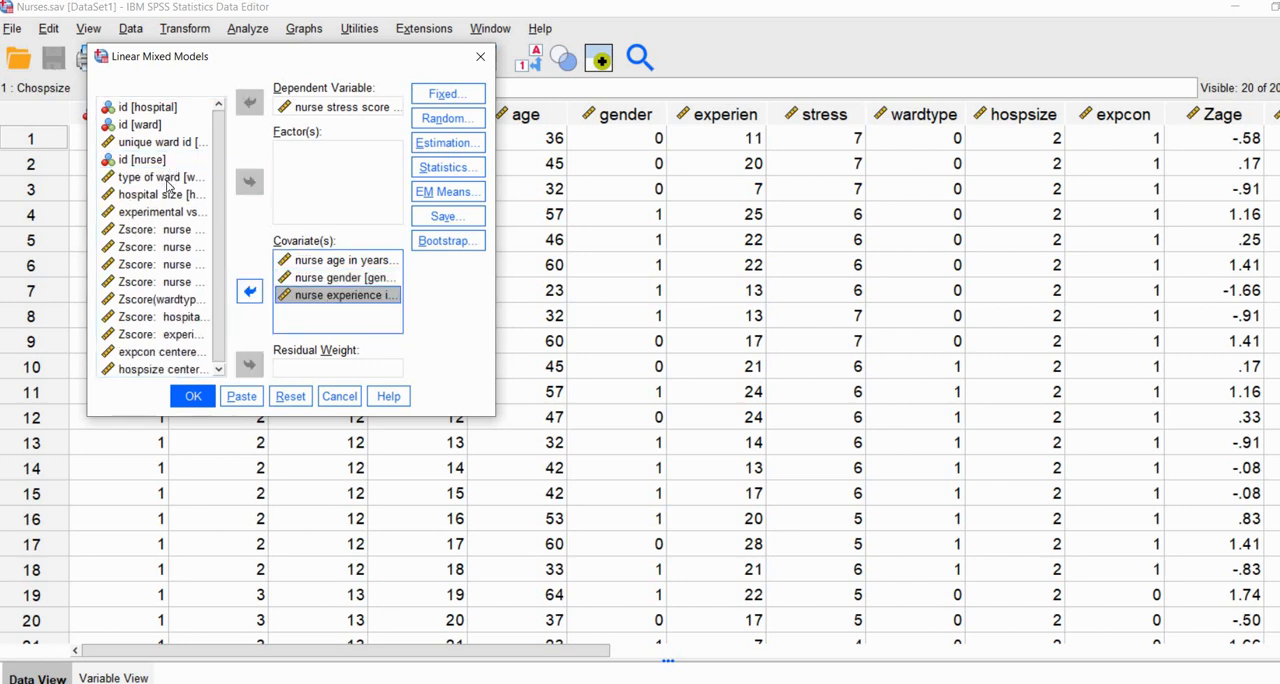
click(168, 179)
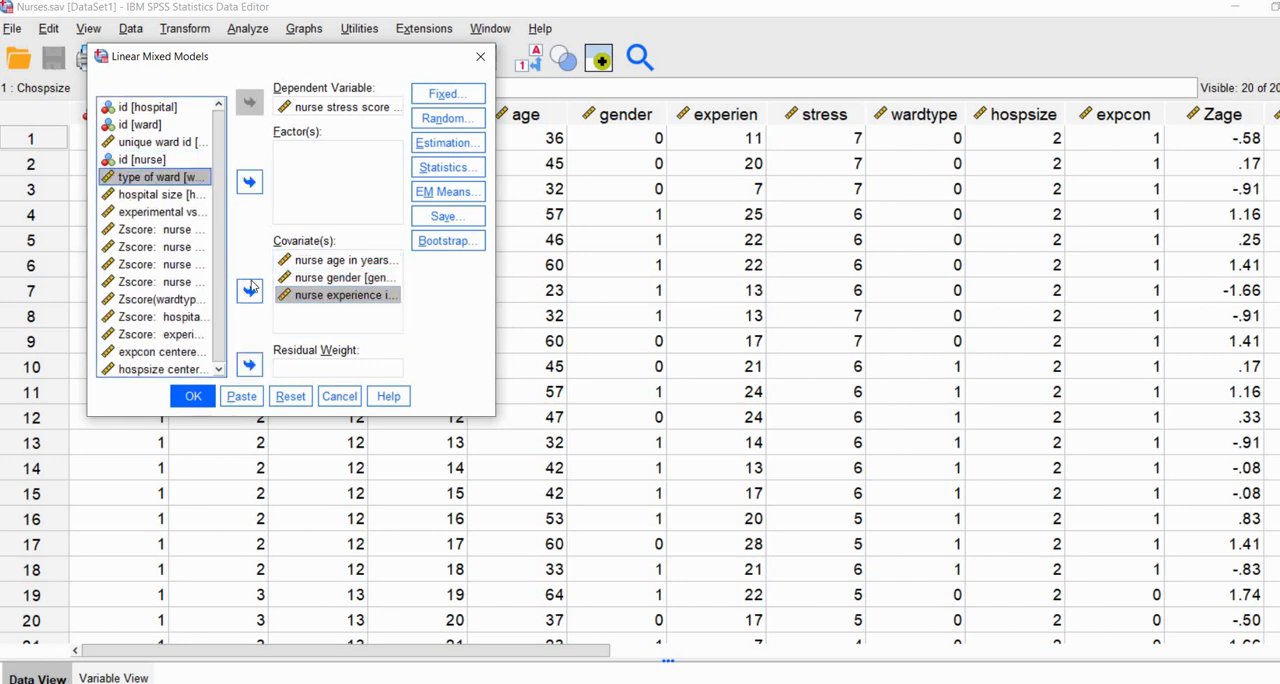
click(249, 289)
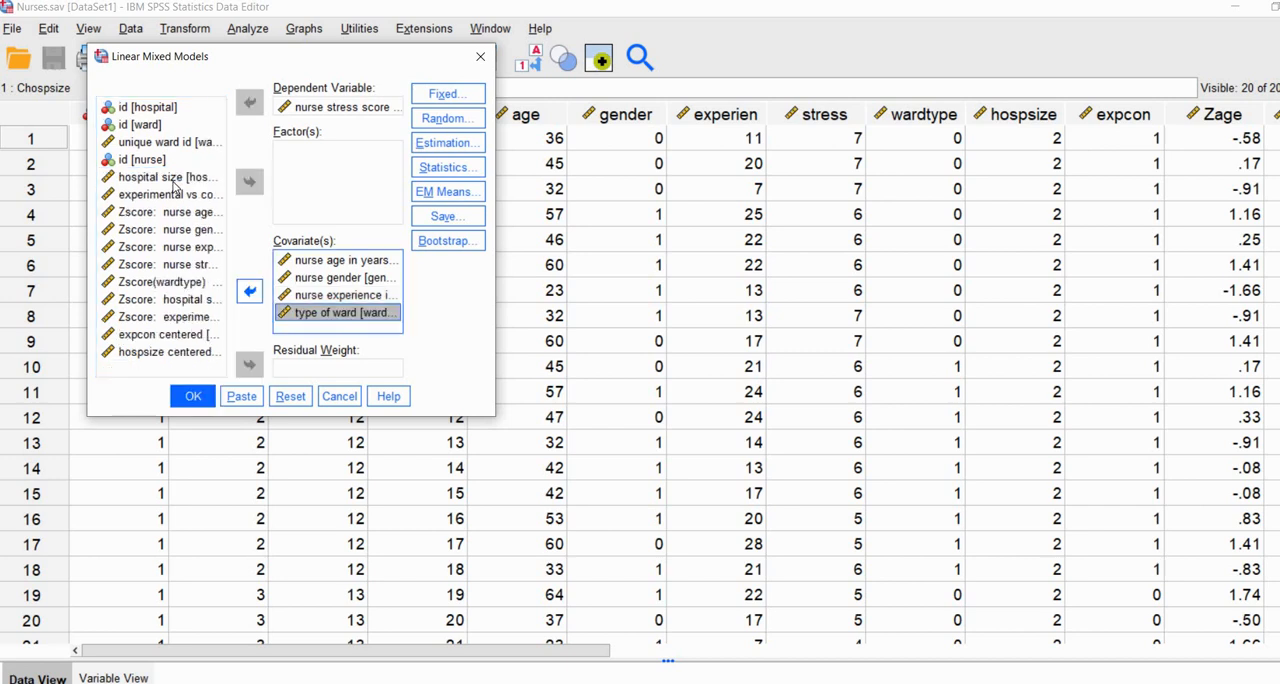
Step: Add the centered expcon and centered hospsize variables as covariates
click(151, 335)
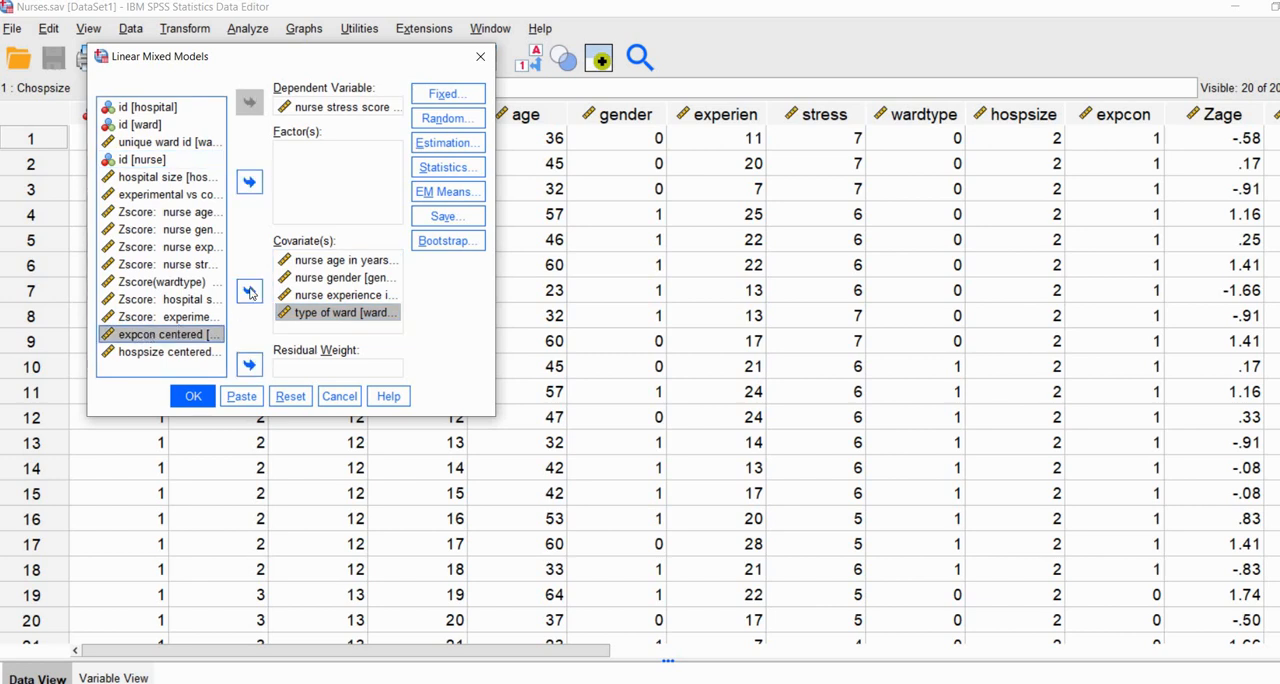
click(250, 291)
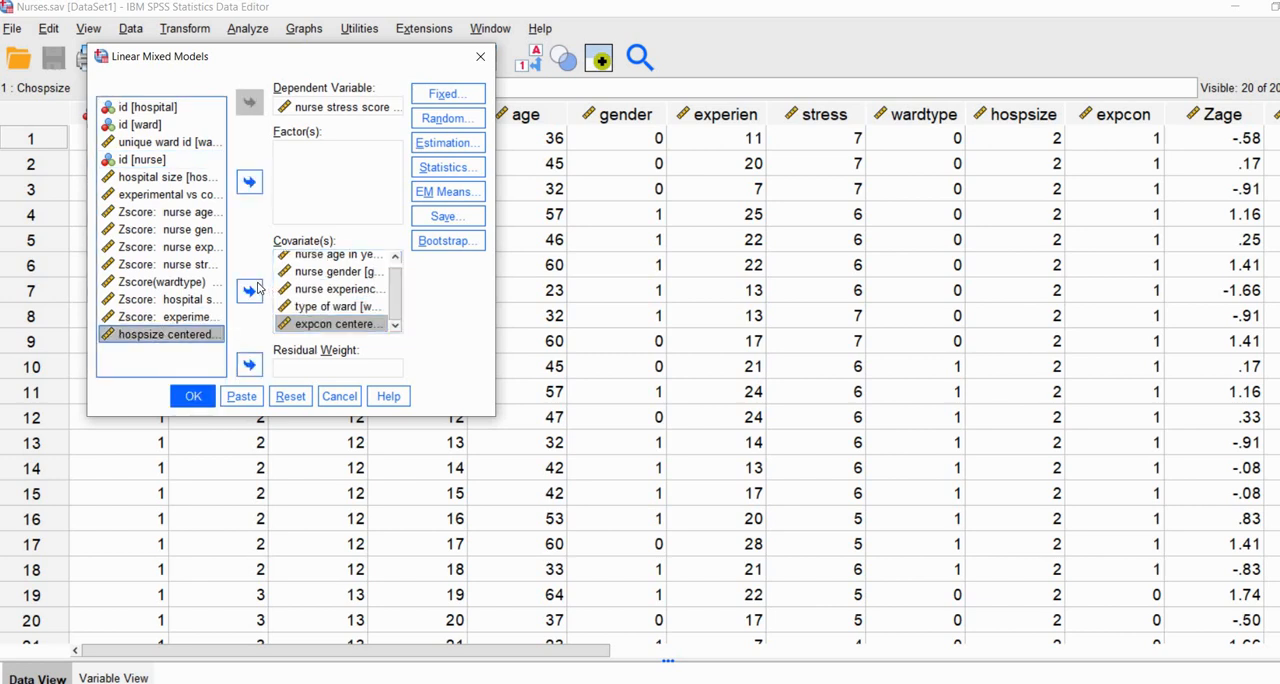
click(250, 291)
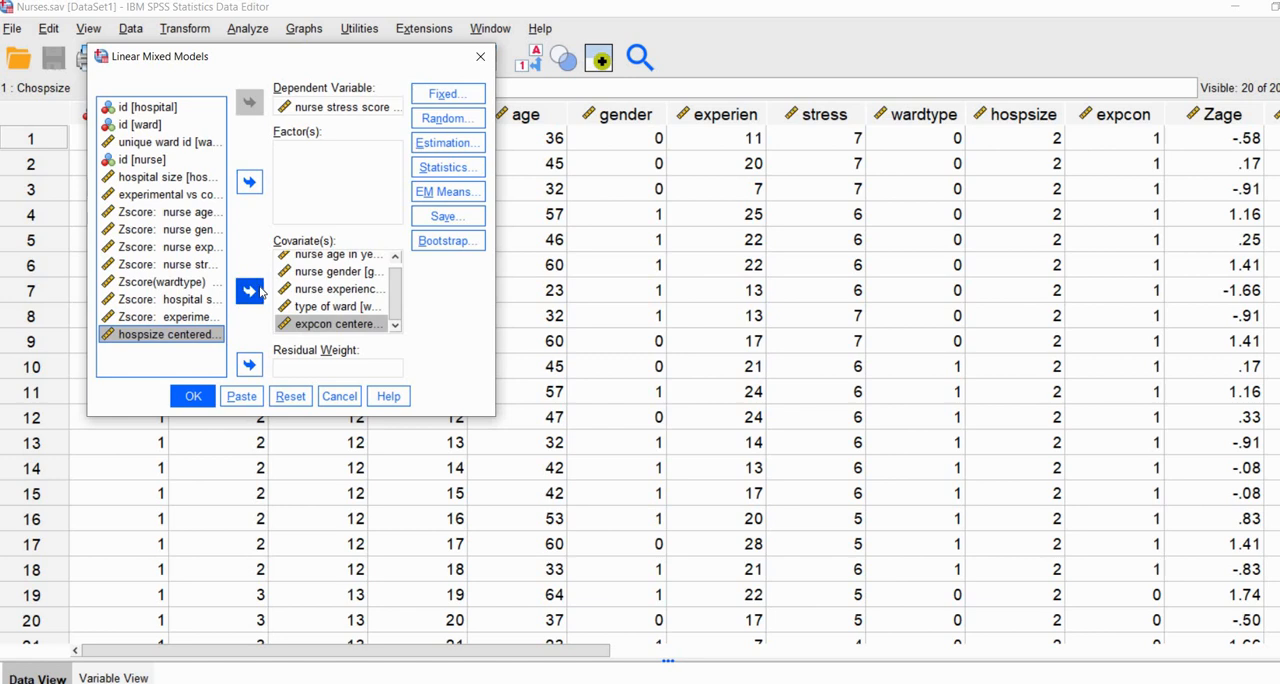
Step: Specify main effects of age, gender, experien, wardtype, Cexpcon and Chospsize as fixed effects, with the intercept included
click(465, 100)
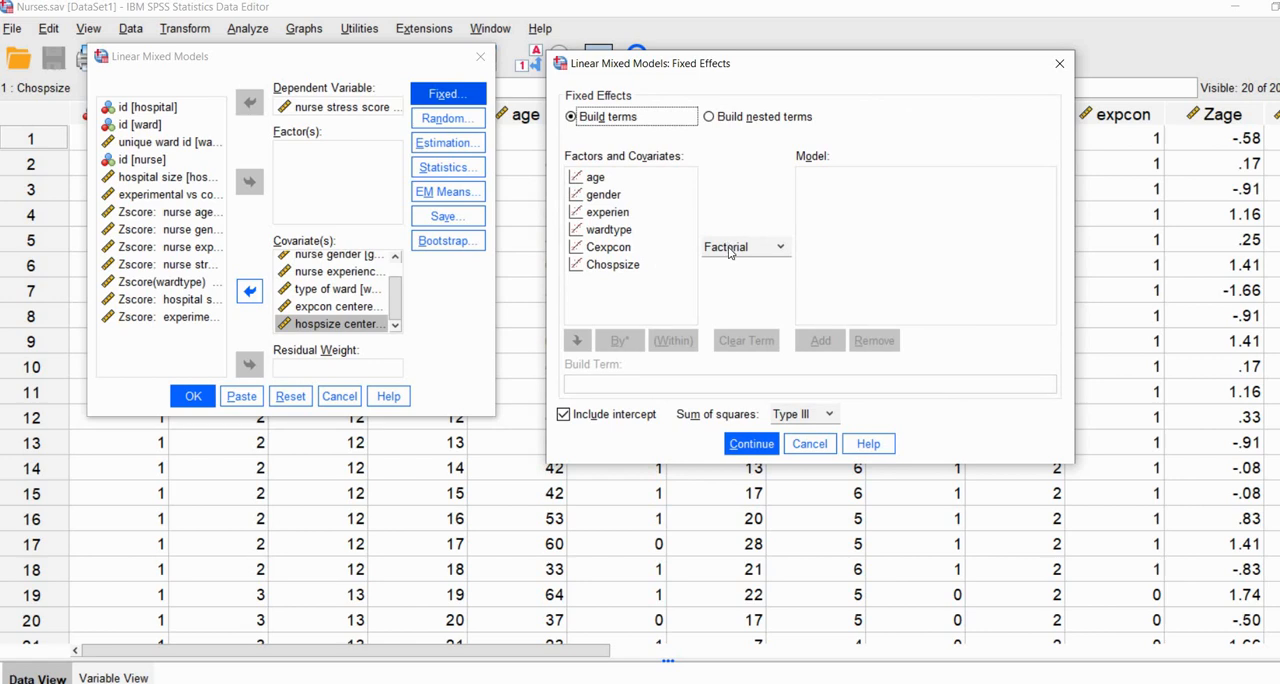
click(730, 250)
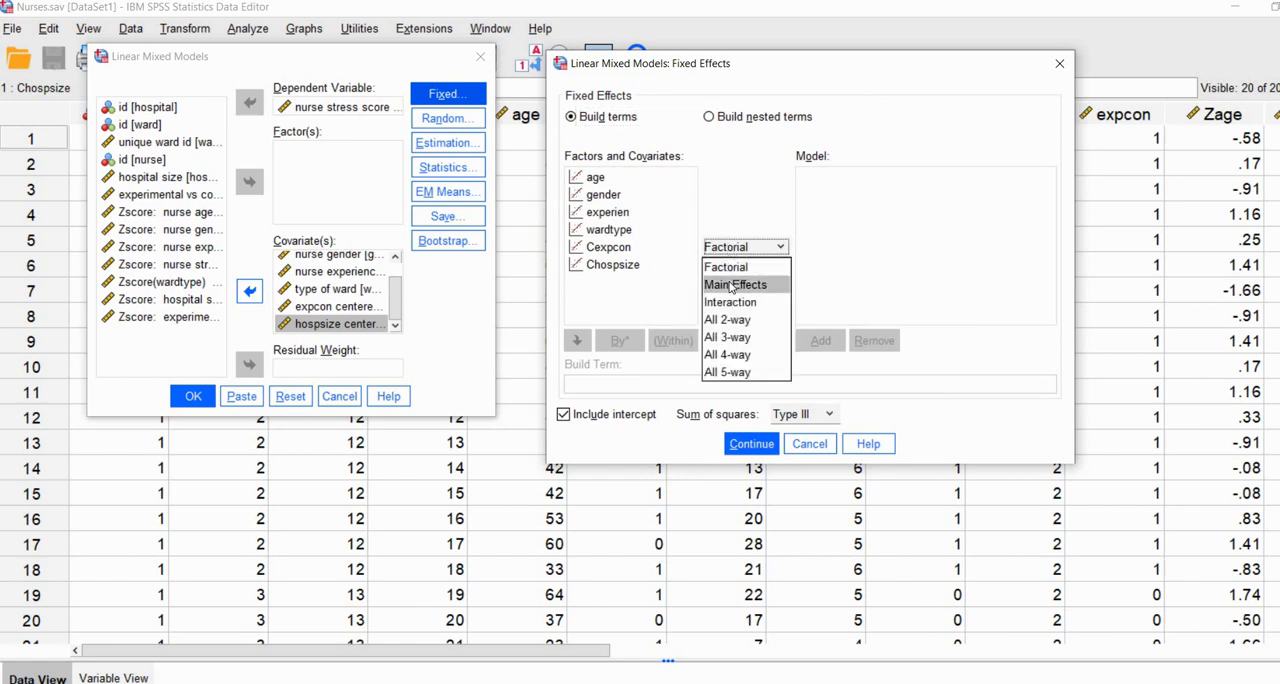
click(733, 285)
click(625, 285)
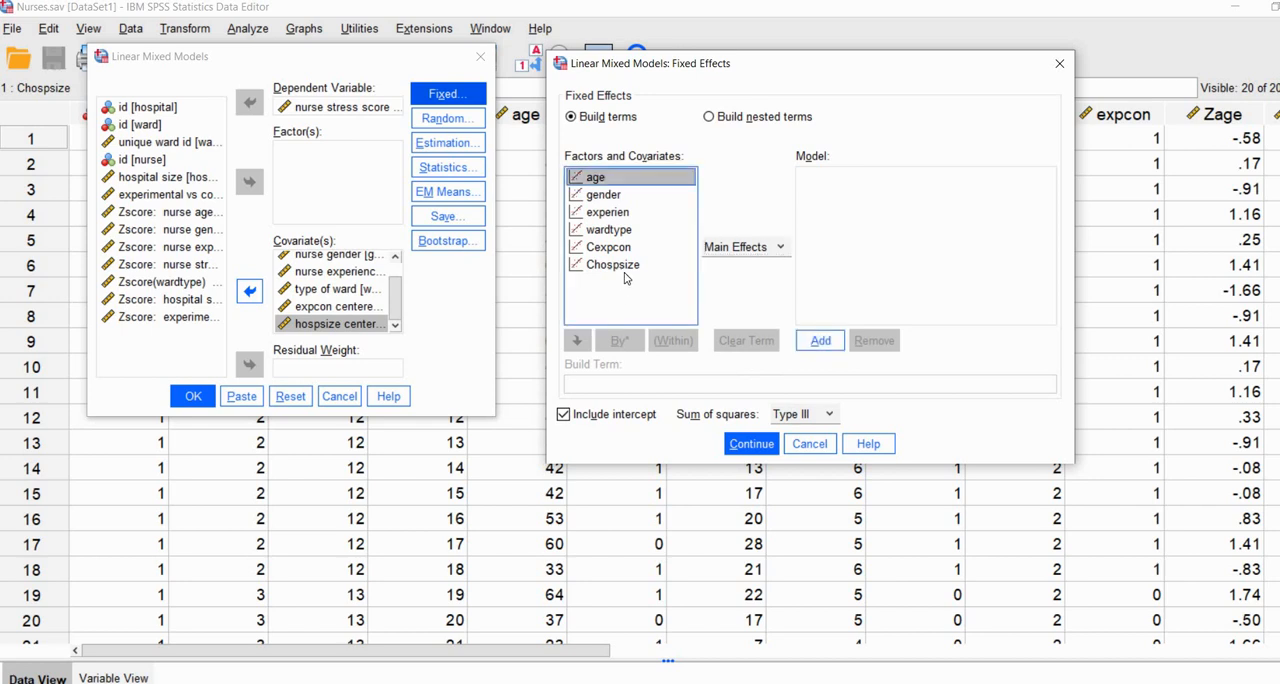
key(ctrl+a)
click(815, 341)
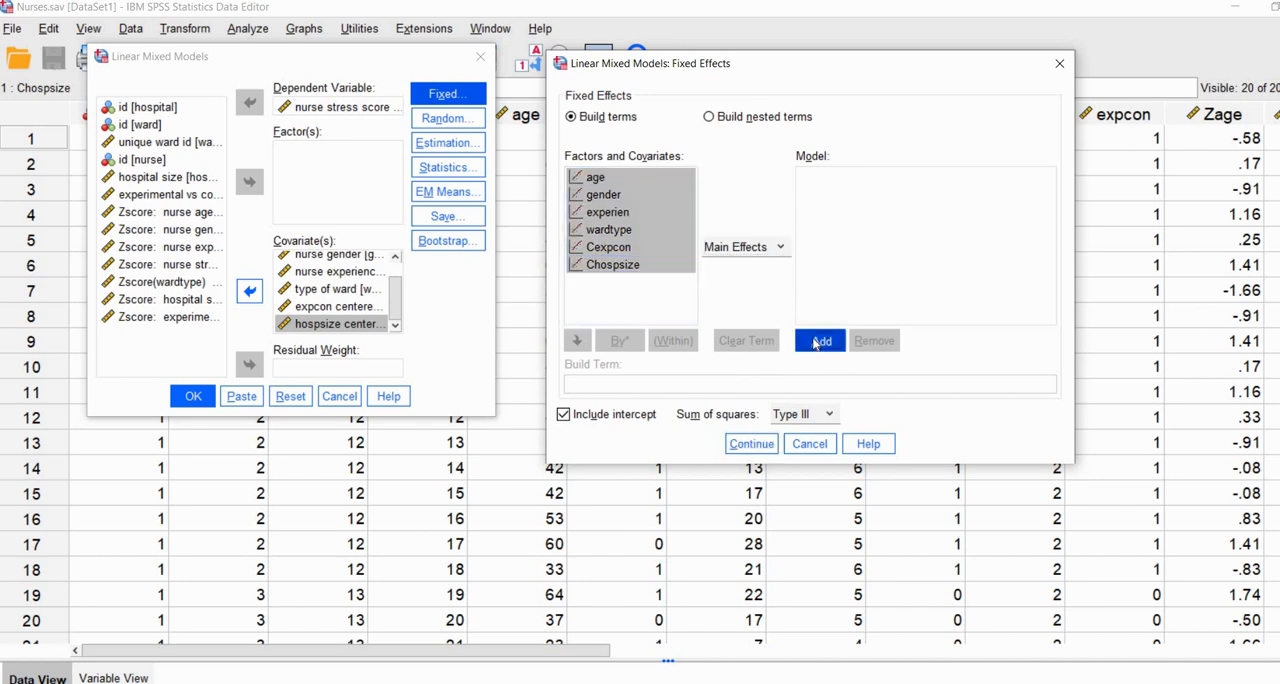
drag(717, 66, 681, 55)
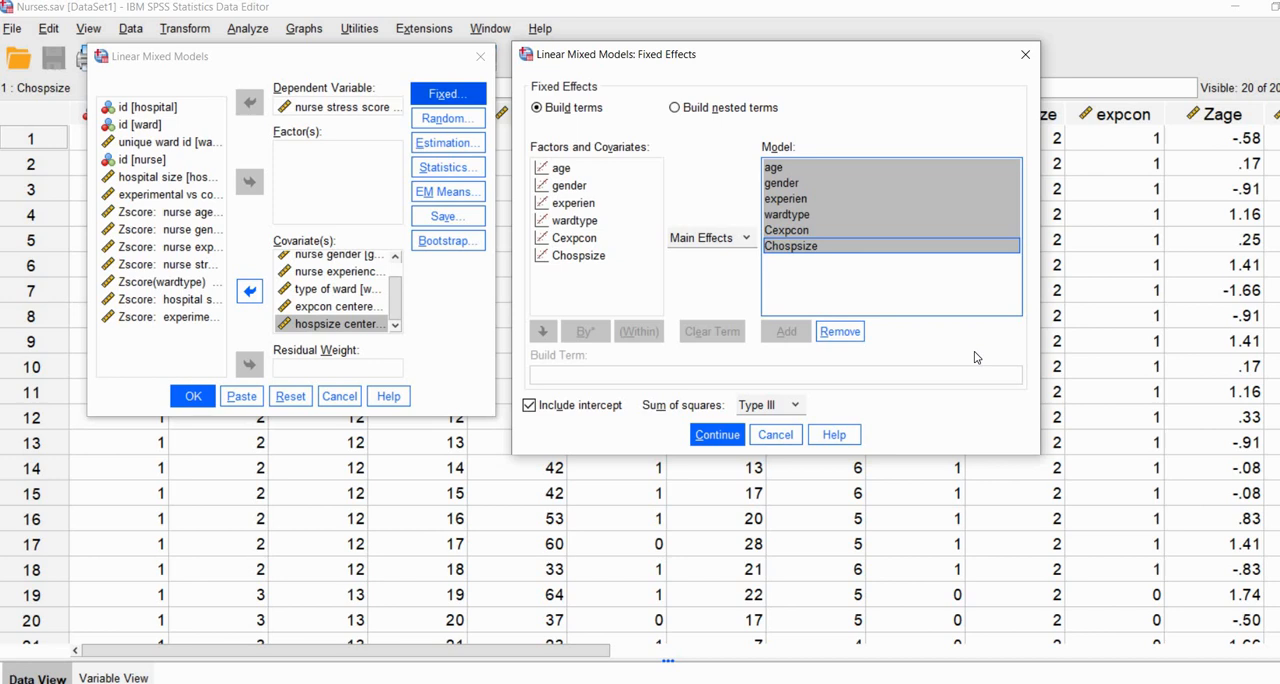
click(718, 436)
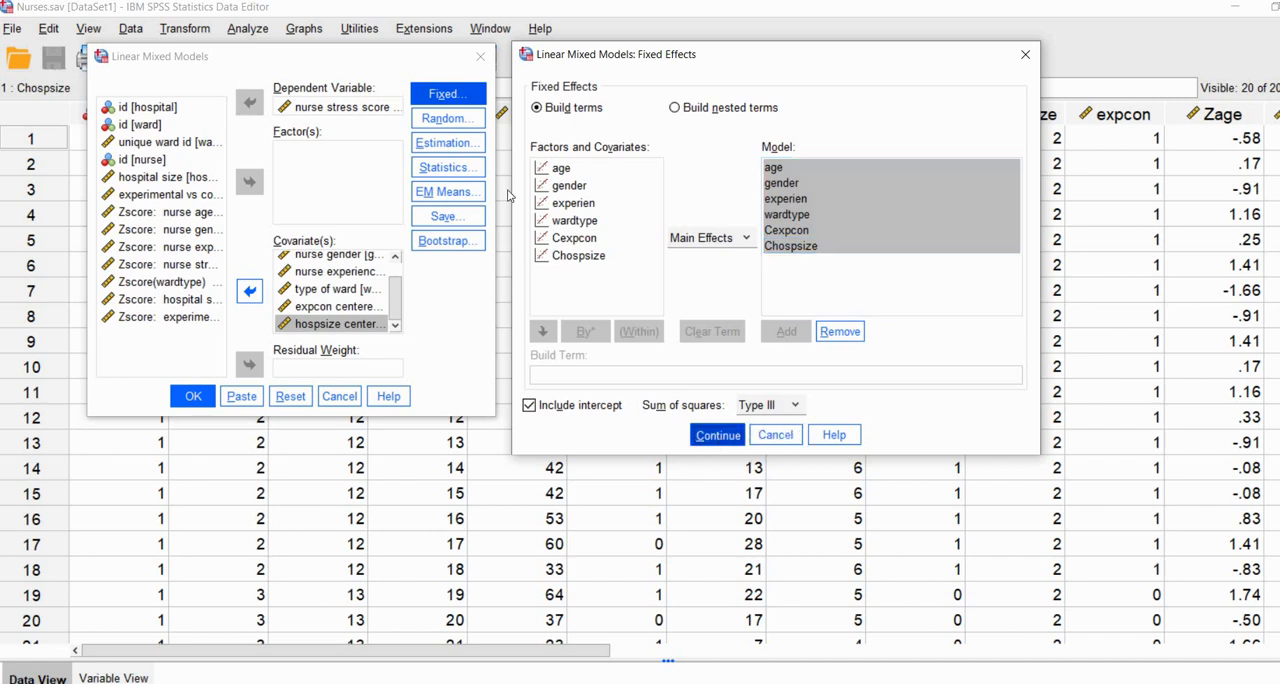
Step: Check the random effects specification for the hospital and ward combination, and run the mixed model
click(452, 124)
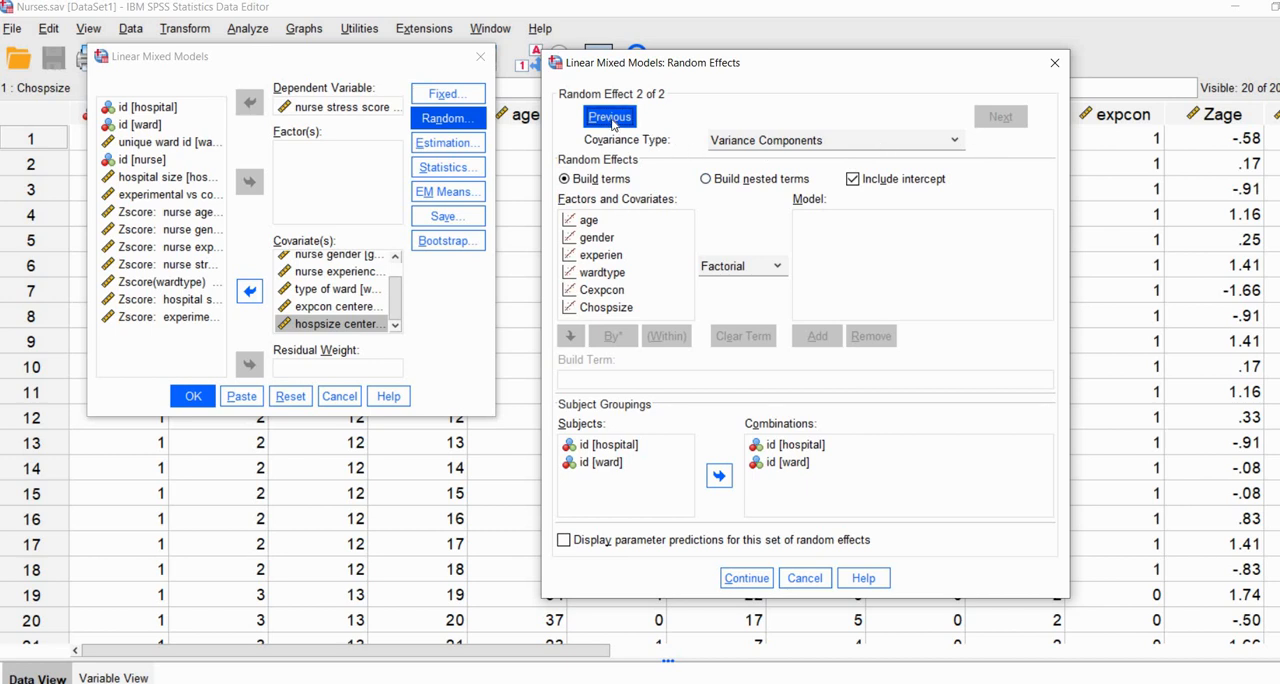
click(1054, 62)
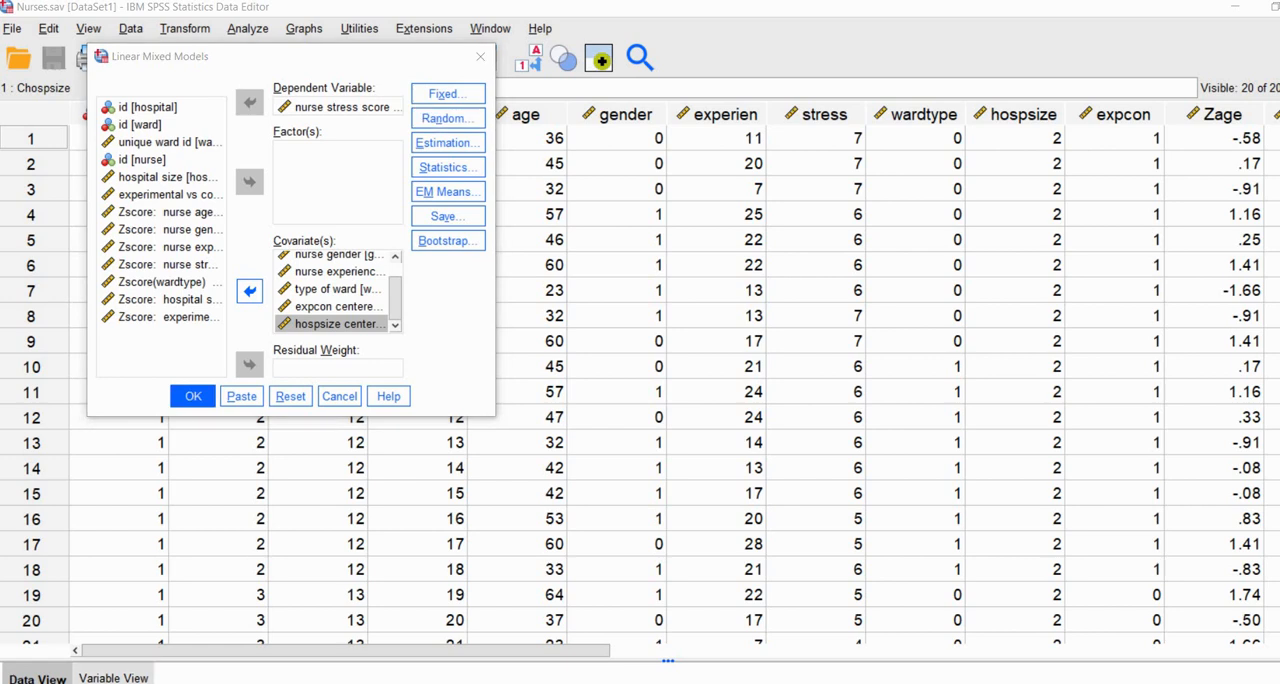
click(194, 398)
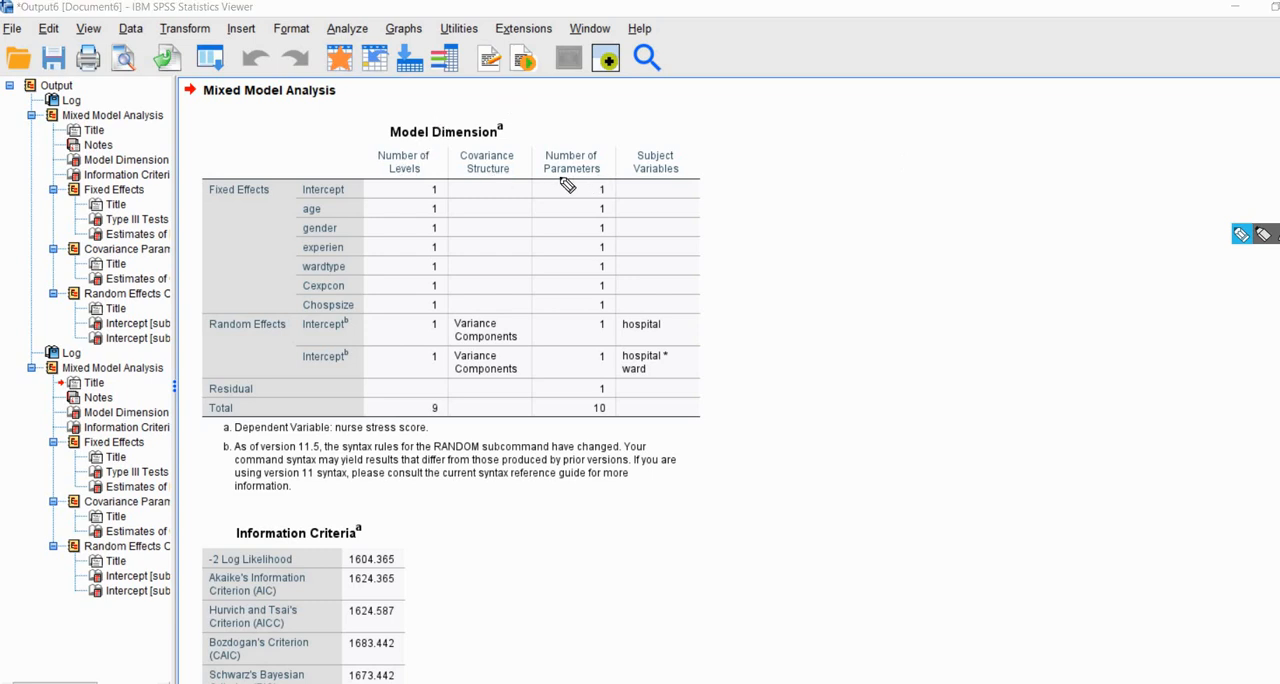
Step: Review the Number of Parameters column in the Model Dimension table, underlining the fixed, random and total entries with the pen, and clear the marks
mouse_move(560, 177)
mouse_down()
mouse_move(598, 177)
mouse_move(612, 203)
mouse_up()
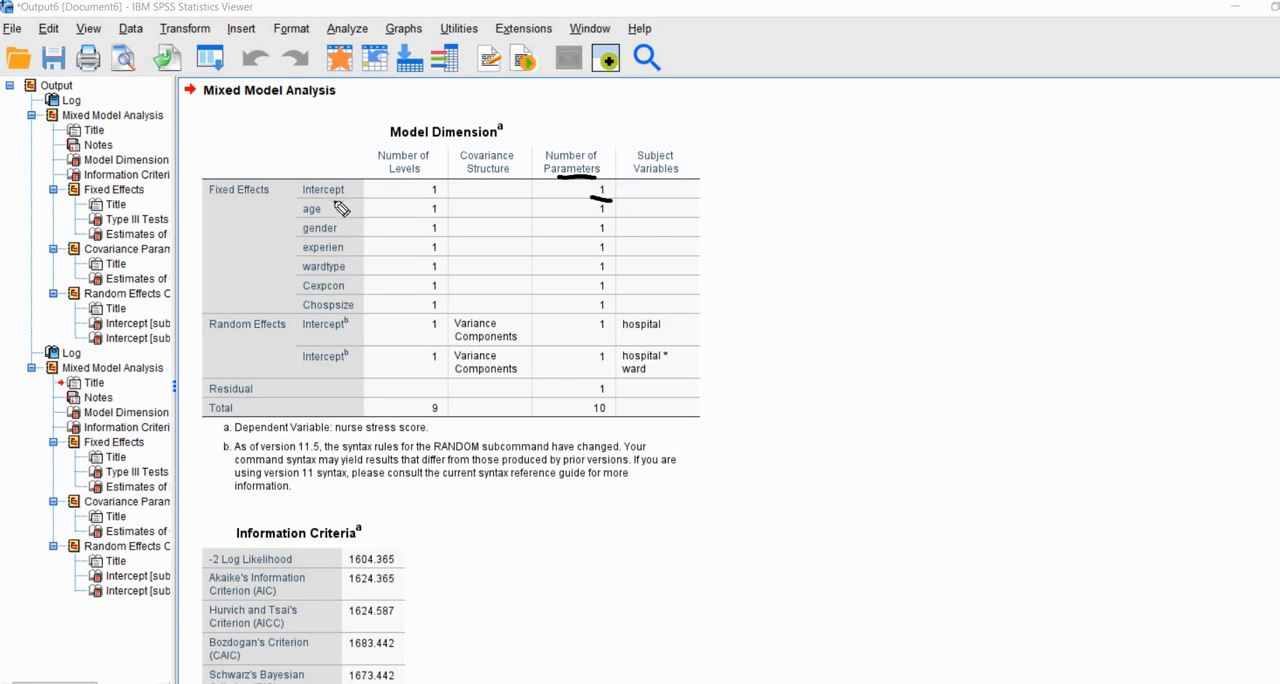
drag(208, 205, 252, 205)
mouse_move(590, 216)
mouse_down()
mouse_move(607, 218)
mouse_move(608, 273)
mouse_move(605, 298)
mouse_move(584, 313)
mouse_up()
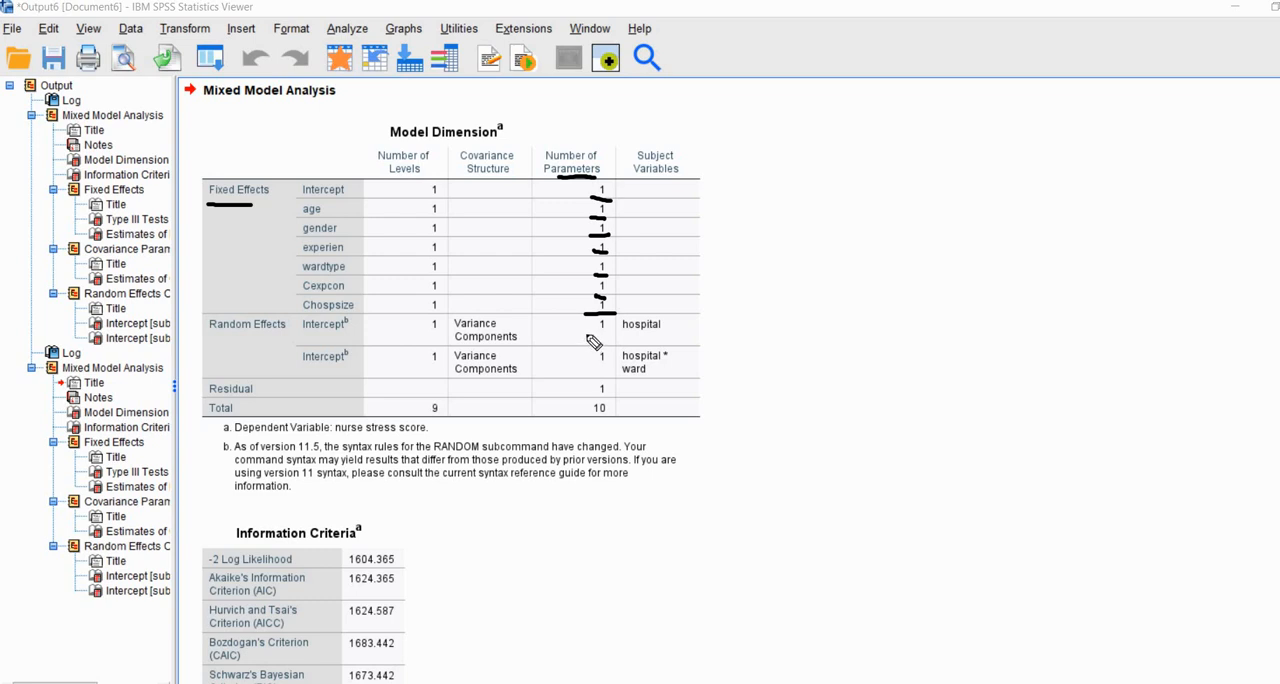
mouse_move(587, 336)
mouse_down()
mouse_move(608, 335)
mouse_move(584, 398)
mouse_up()
drag(604, 421, 581, 422)
key(Escape)
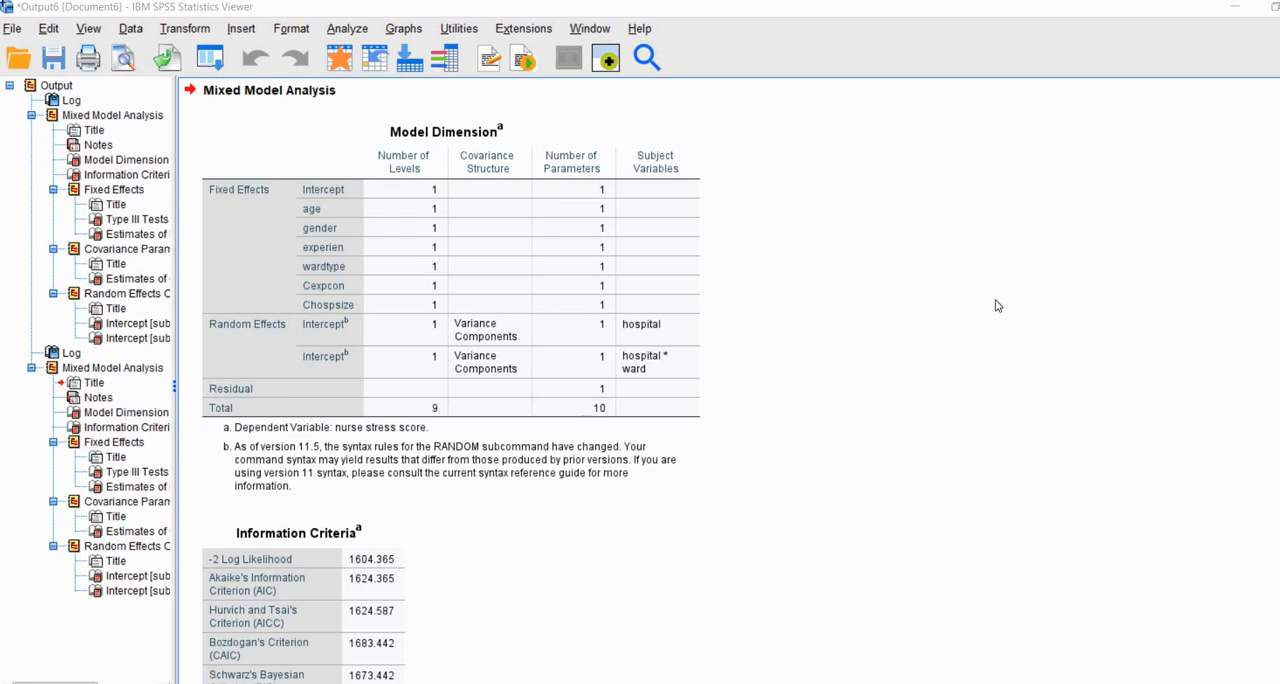
Step: Examine the age effect in the Estimates of Fixed Effects table, ticking its row and underlining its estimate and Sig. value
scroll(996, 305, down, 10)
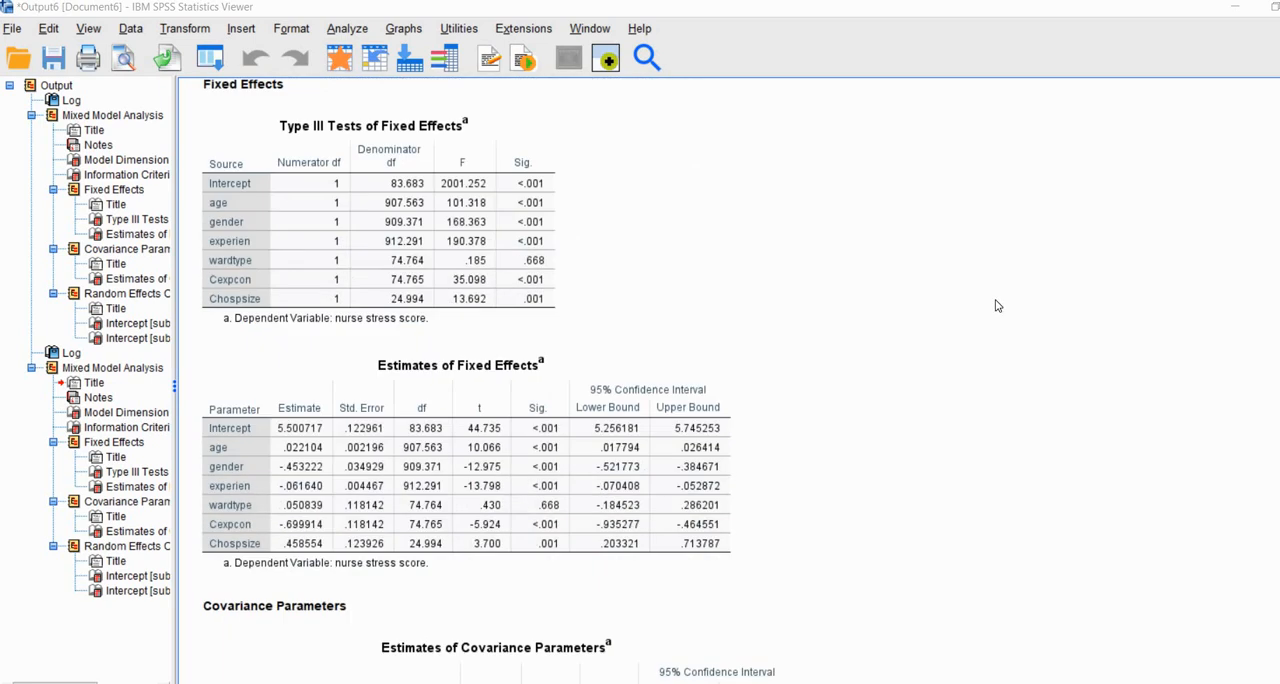
scroll(996, 305, down, 2)
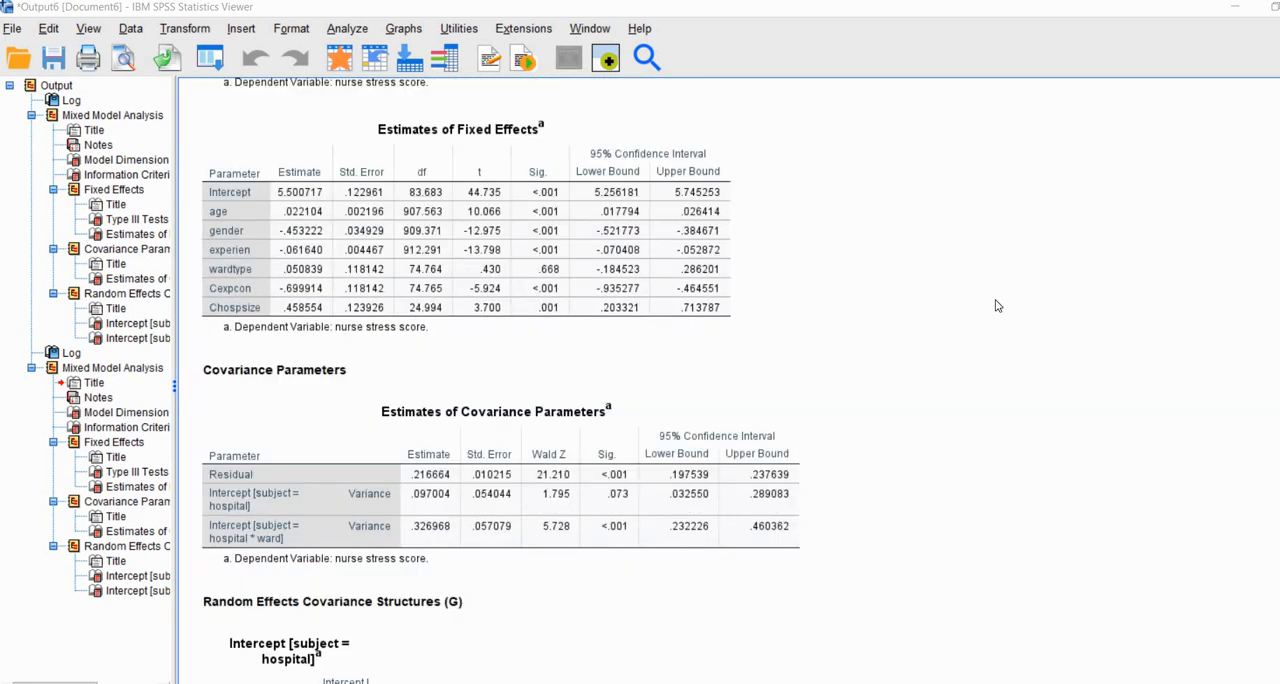
click(1241, 234)
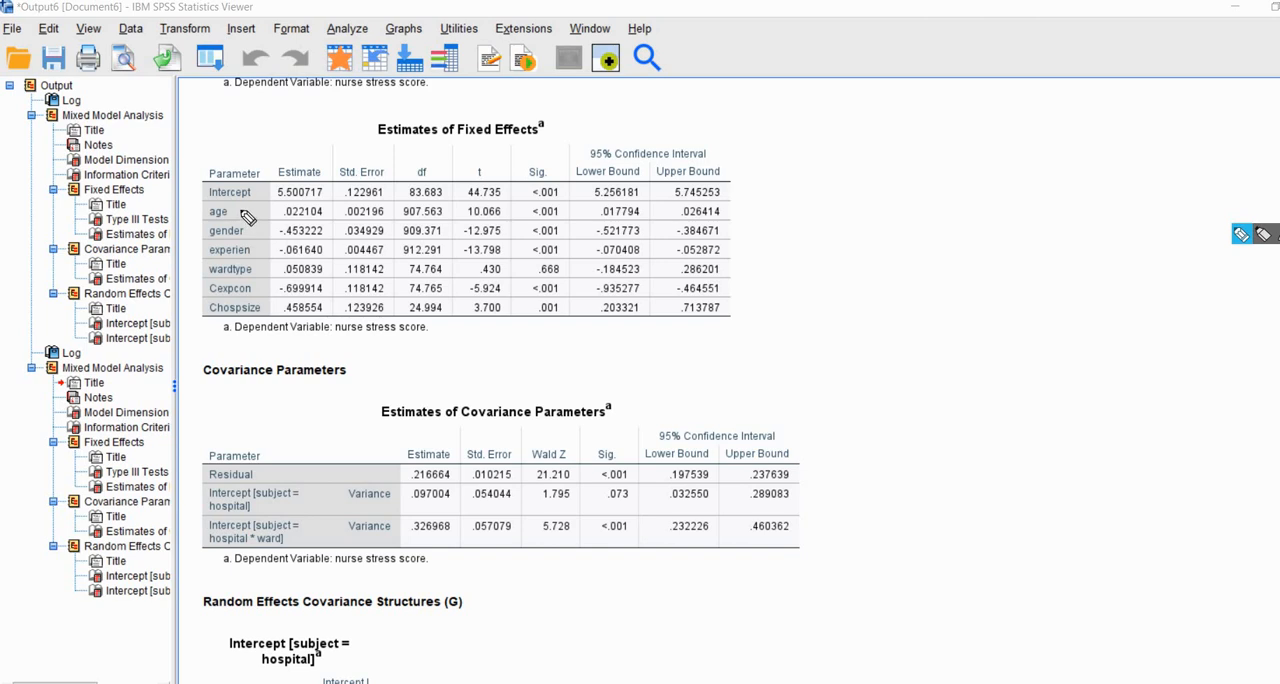
drag(241, 201, 316, 216)
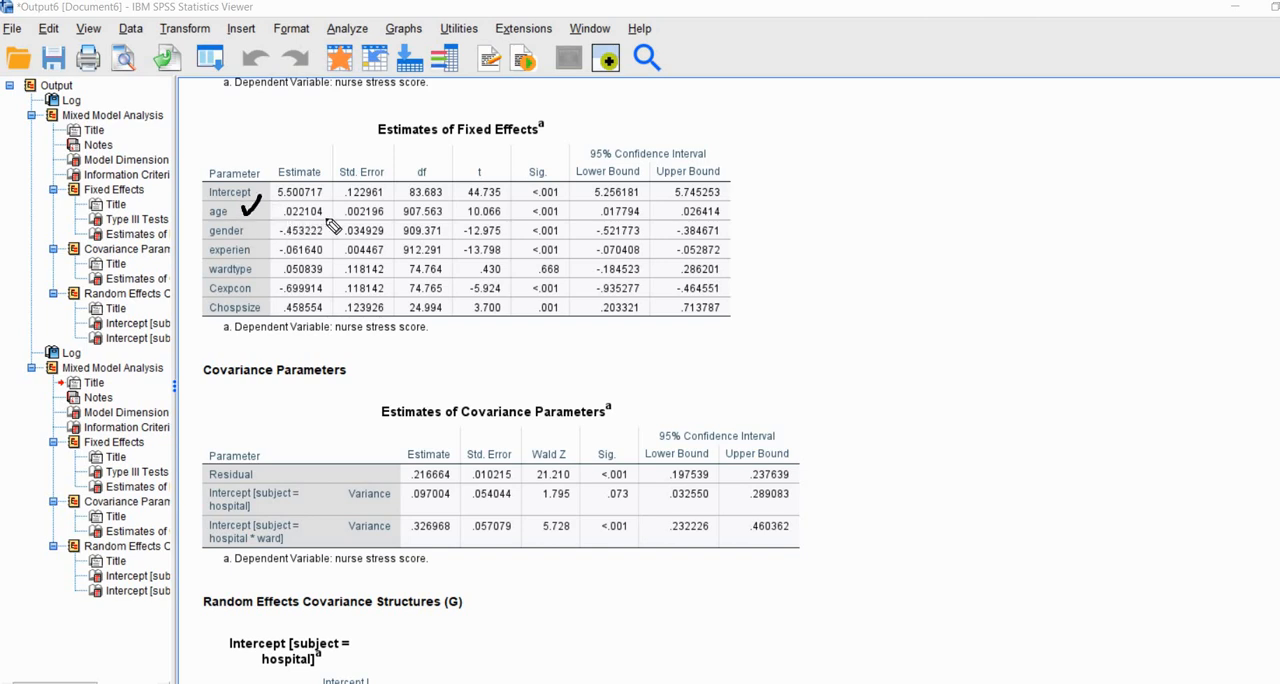
click(531, 217)
Step: Examine the gender effect in the Estimates of Fixed Effects table, ticking its row and underlining its estimate and Sig. value
drag(258, 233, 270, 222)
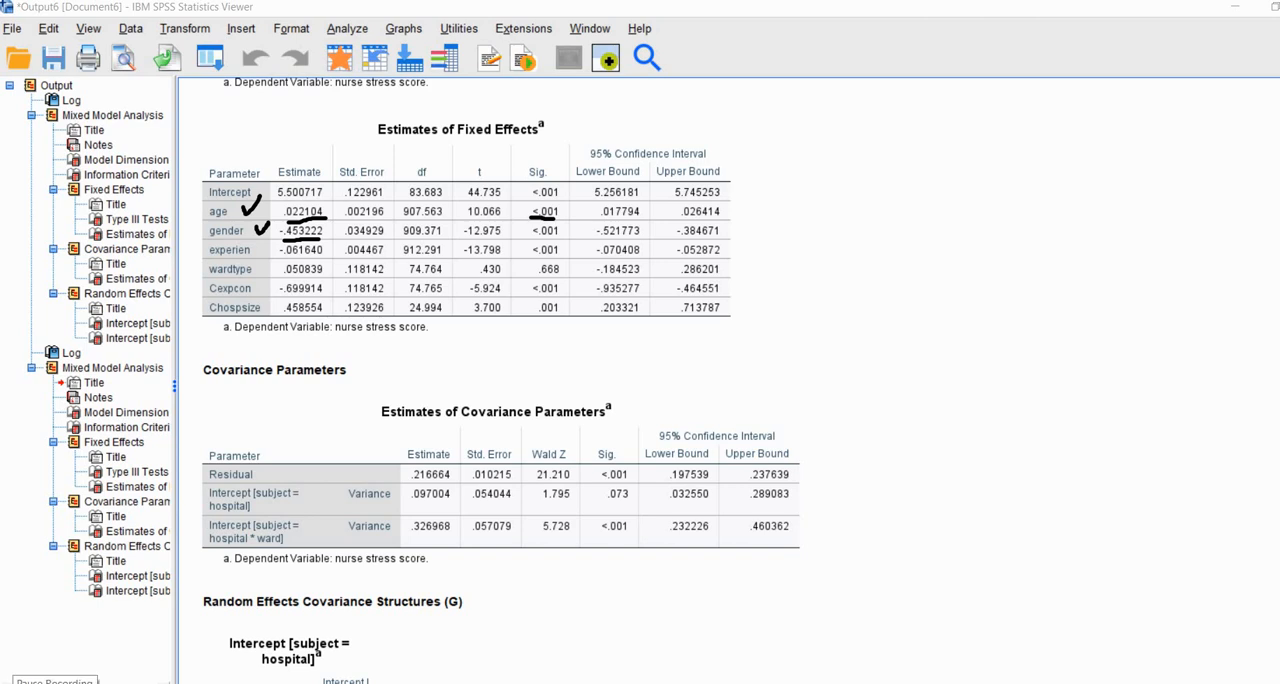
click(268, 568)
click(296, 246)
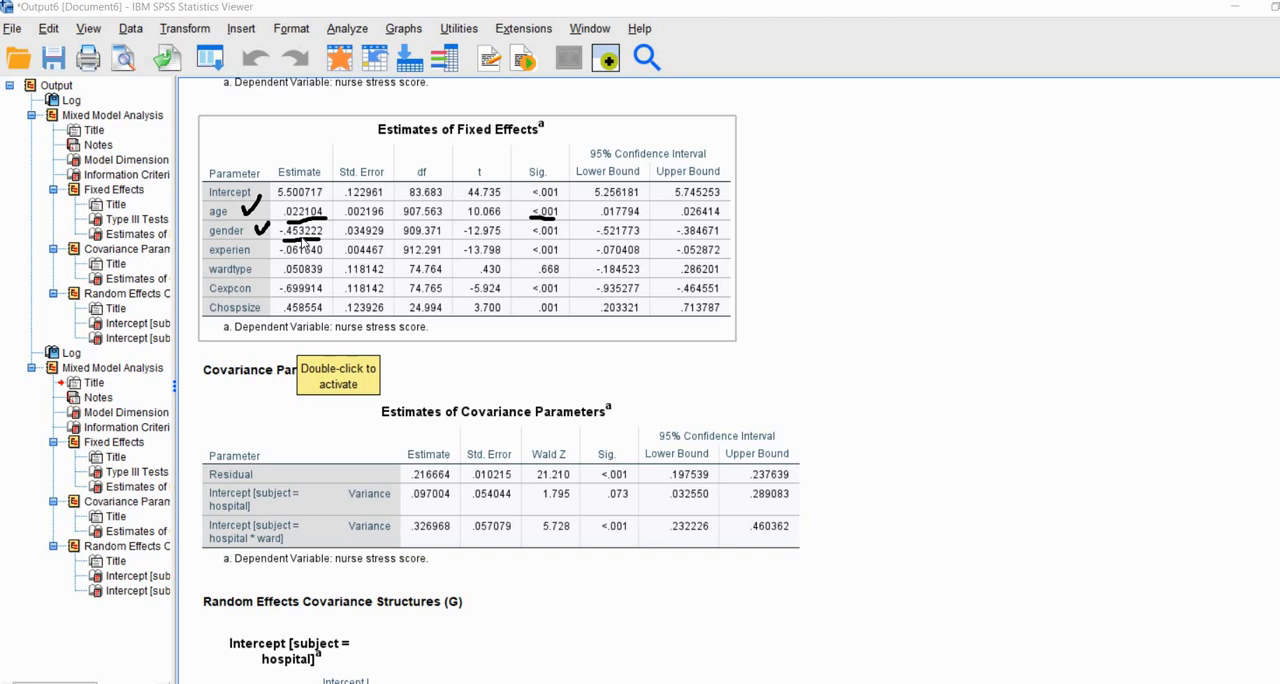
click(1104, 371)
click(1240, 235)
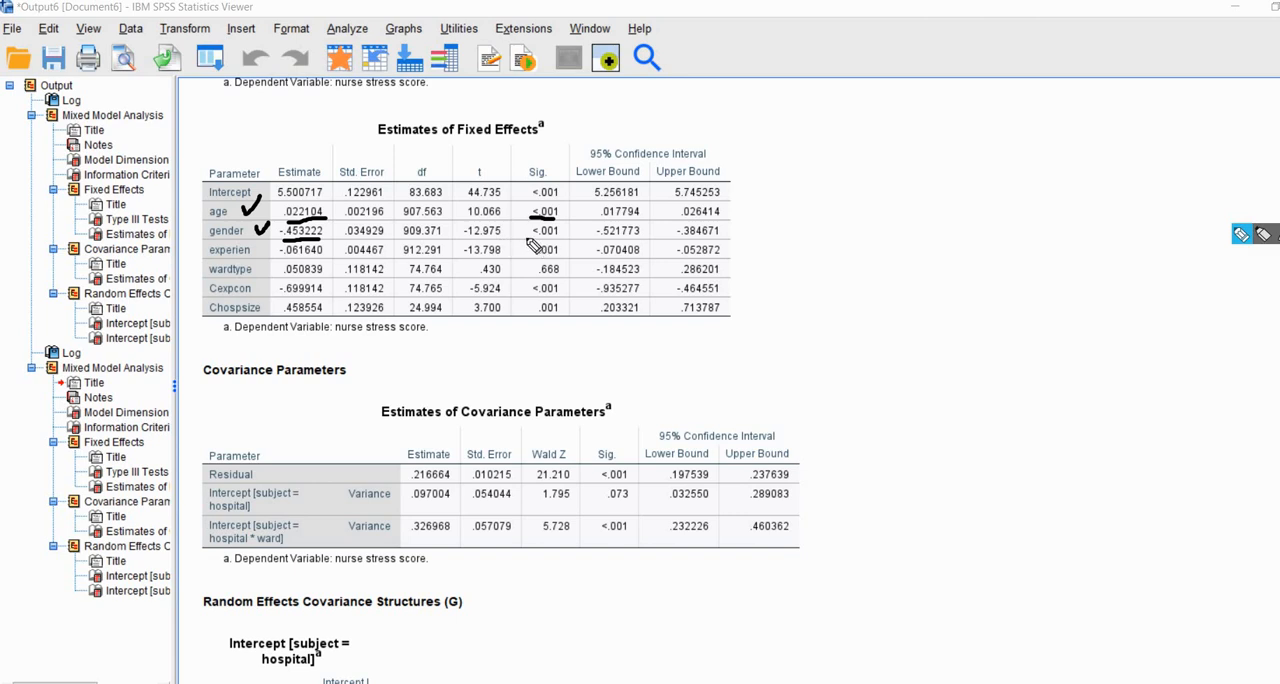
drag(527, 238, 564, 238)
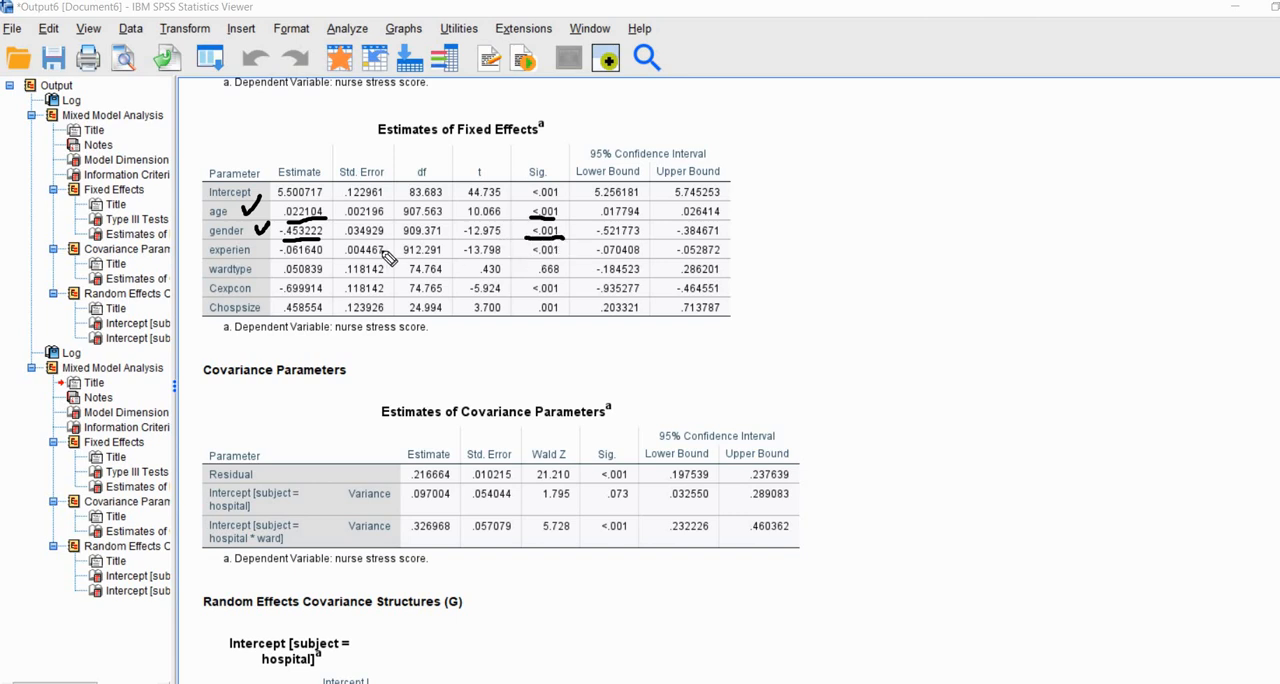
Step: Examine the experien, wardtype and Cexpcon effects, underlining each estimate and Sig. value and ticking the experien and Cexpcon rows
mouse_move(253, 246)
mouse_down()
mouse_move(268, 234)
mouse_move(322, 257)
mouse_up()
drag(528, 258, 566, 258)
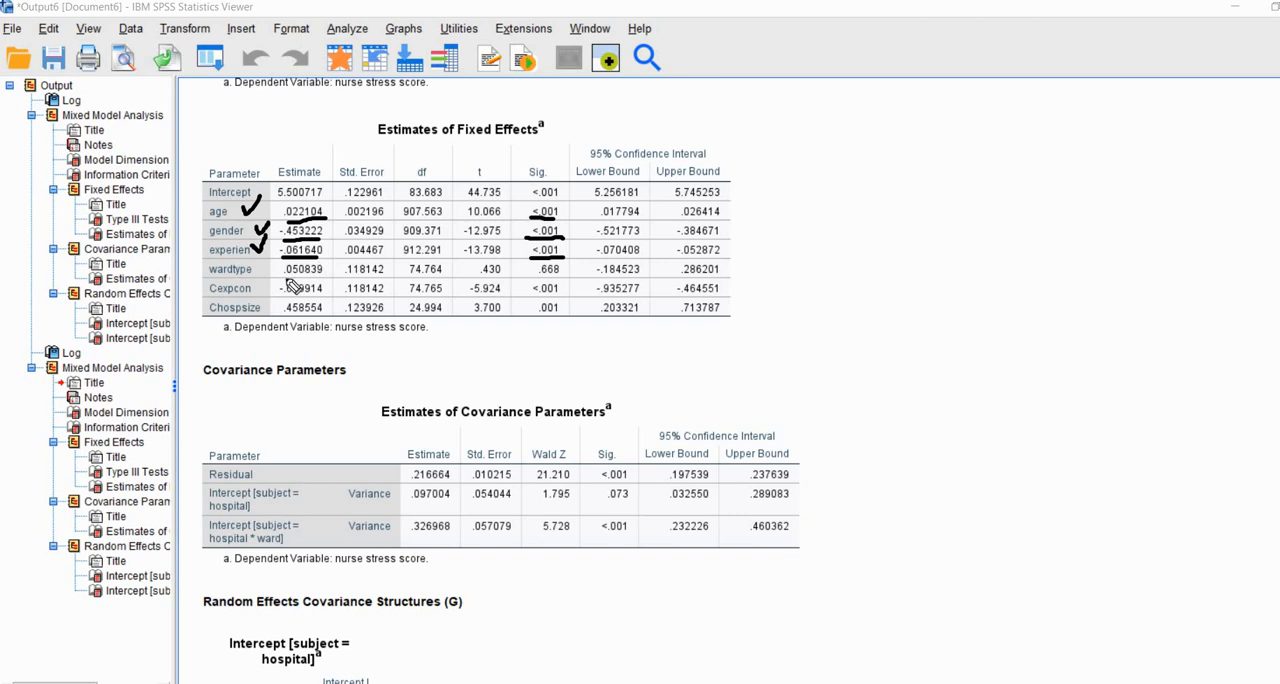
drag(284, 281, 322, 281)
drag(530, 282, 566, 283)
drag(257, 280, 273, 268)
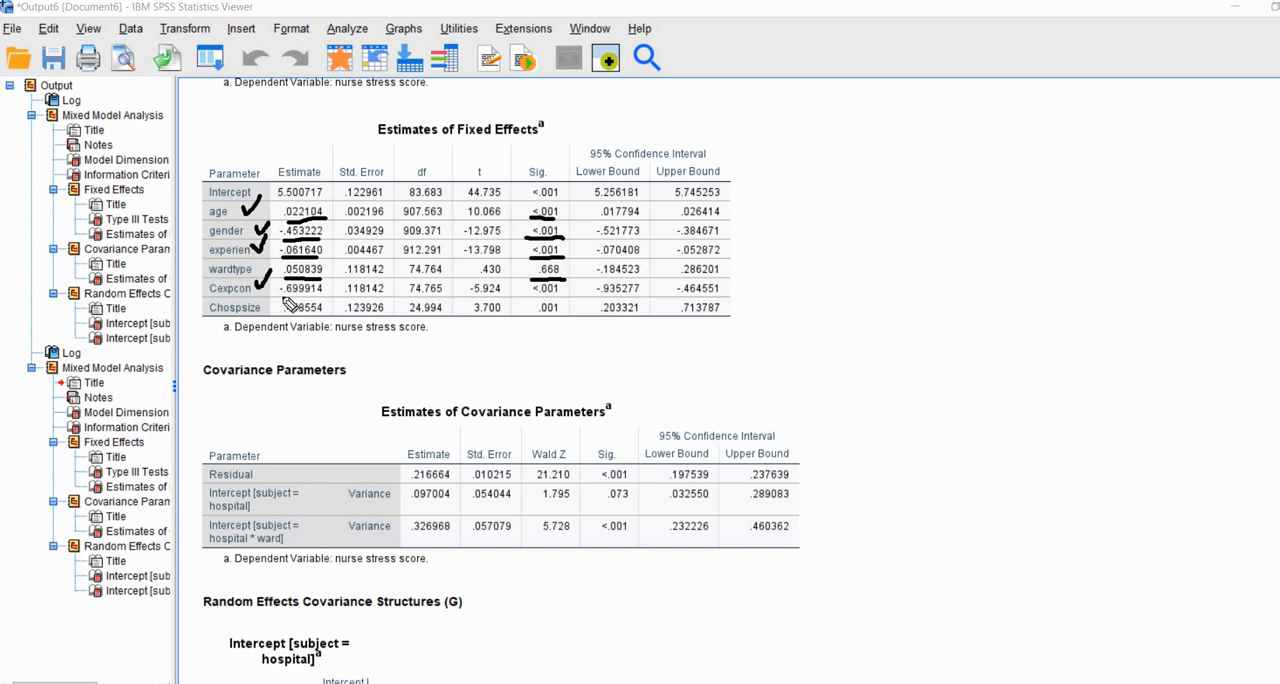
drag(282, 297, 324, 295)
drag(529, 295, 564, 296)
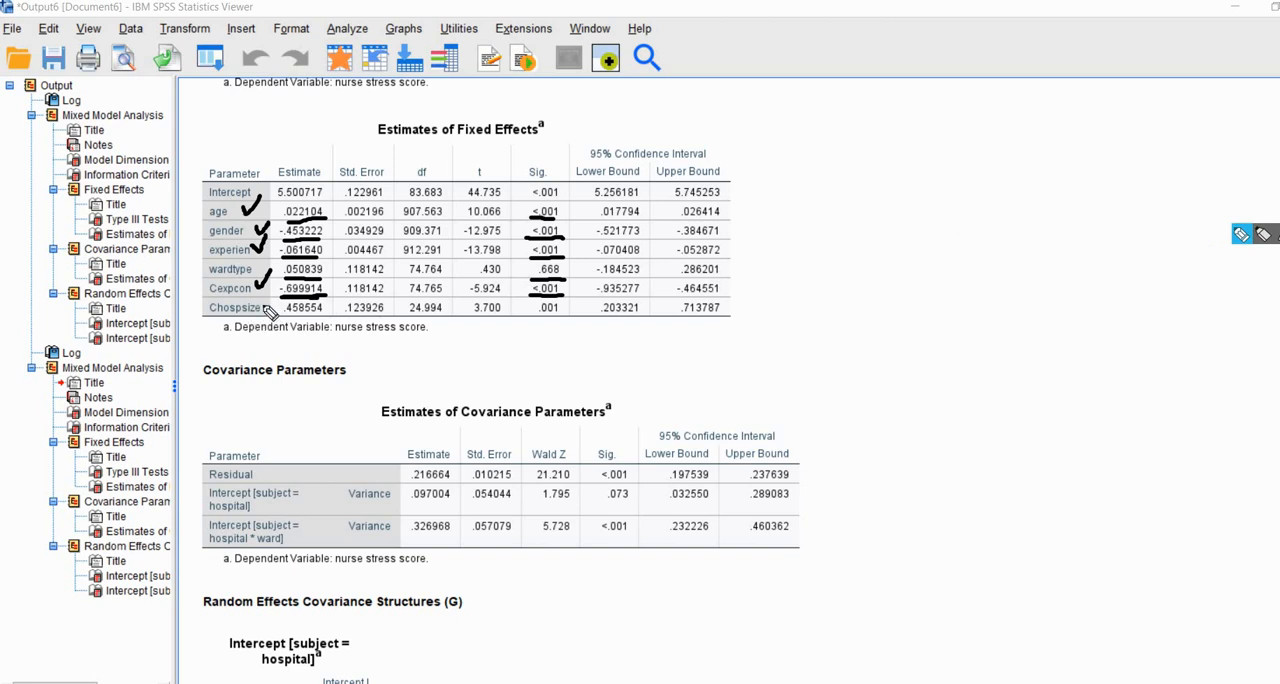
Step: Examine the Chospsize effect in the Estimates of Fixed Effects table, ticking its row and underlining its estimate and Sig. value, and end the markup
drag(263, 306, 346, 318)
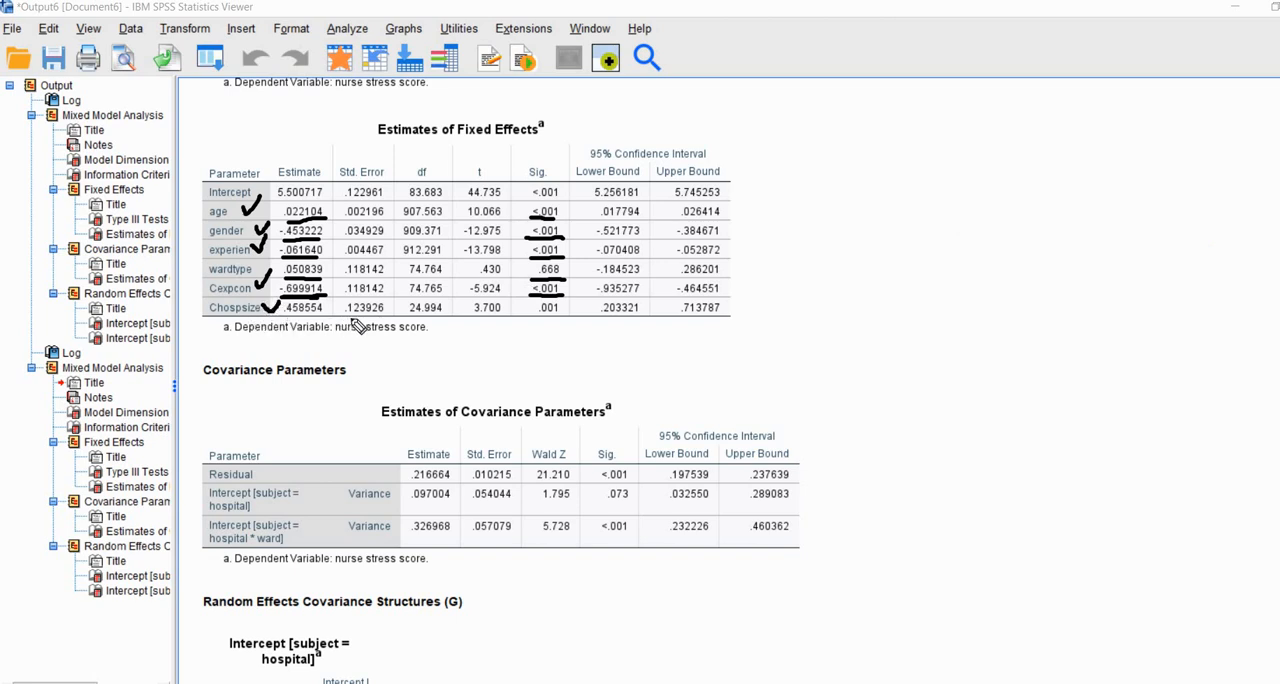
drag(560, 314, 536, 314)
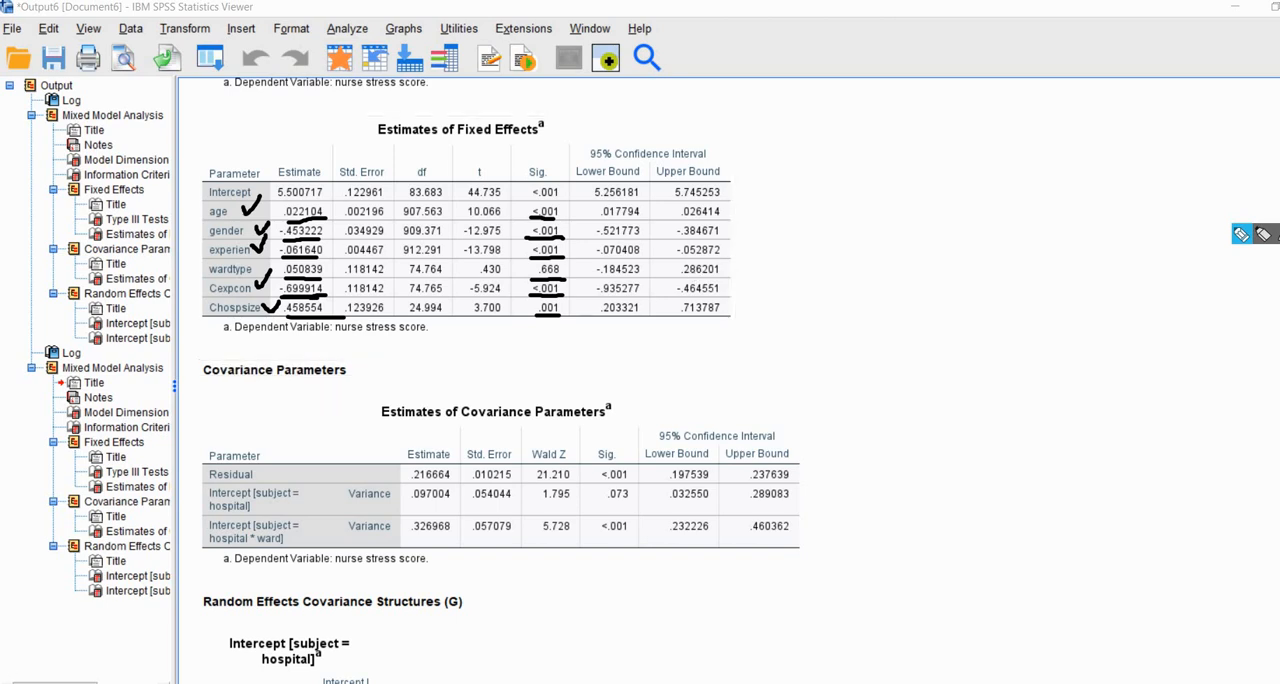
key(Escape)
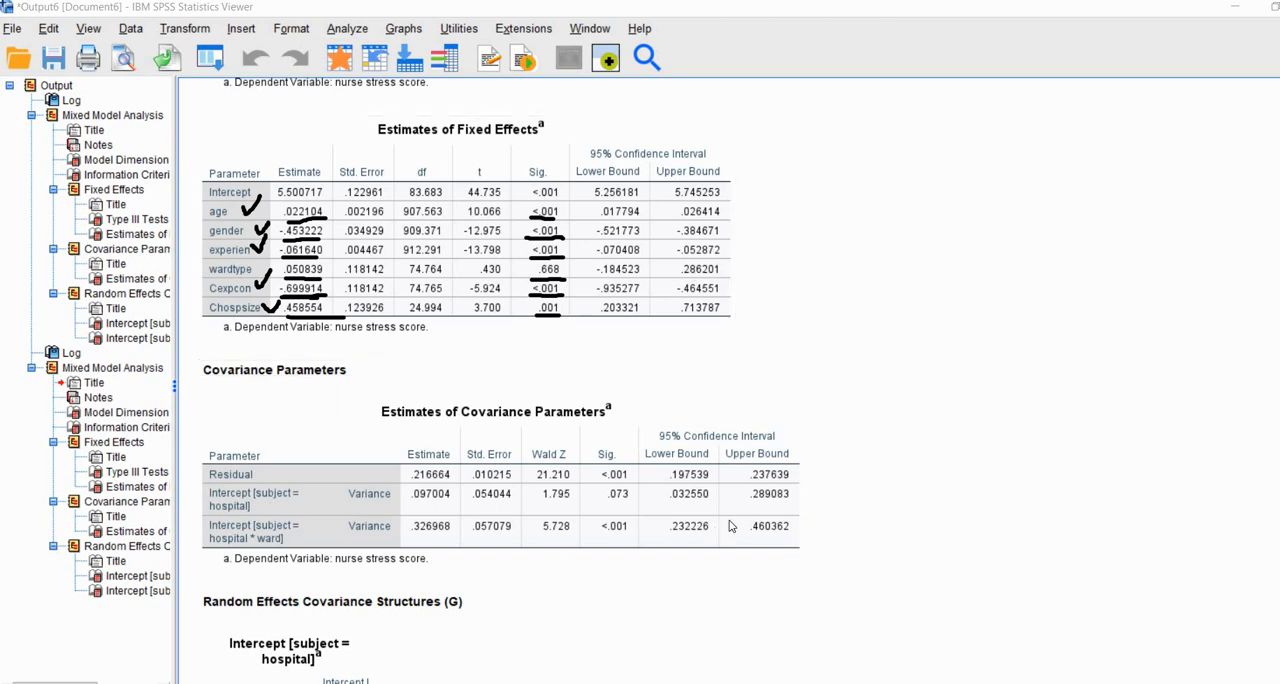
Step: Examine the Estimates of Covariance Parameters table, ticking Residual and underlining the estimate and Sig. value of the residual, ward and hospital variances, and clear the marks
scroll(986, 483, down, 4)
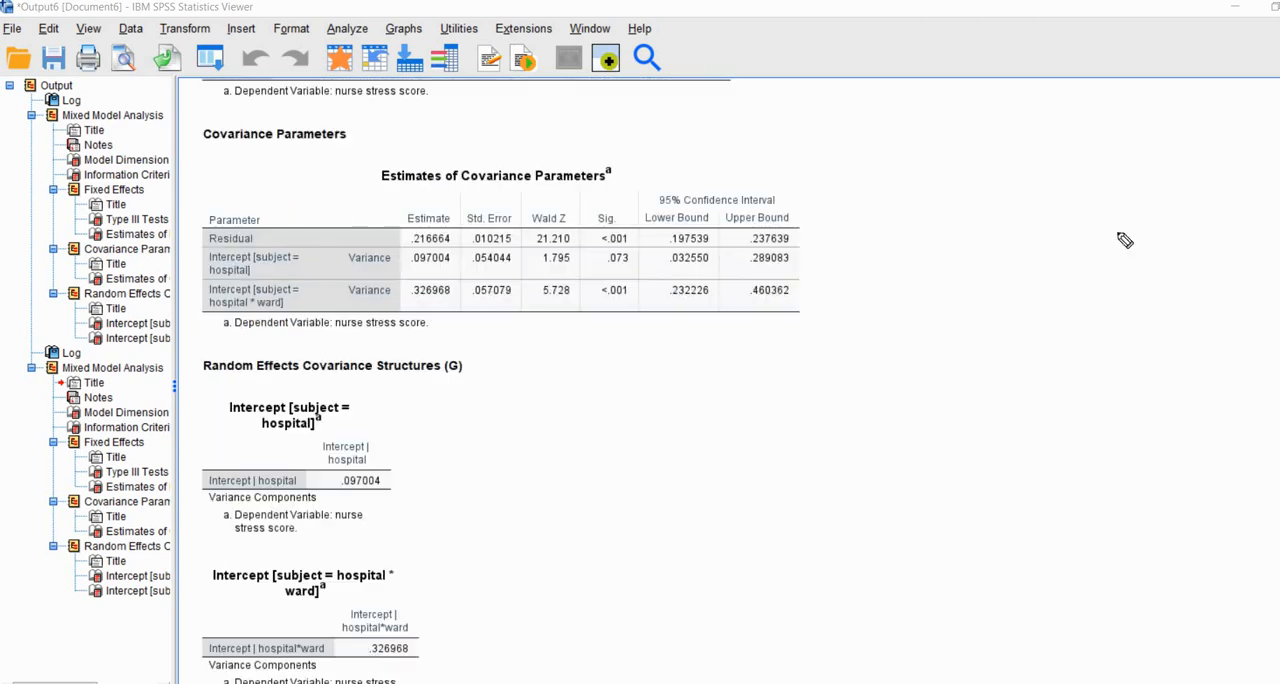
key(ctrl+alt+d)
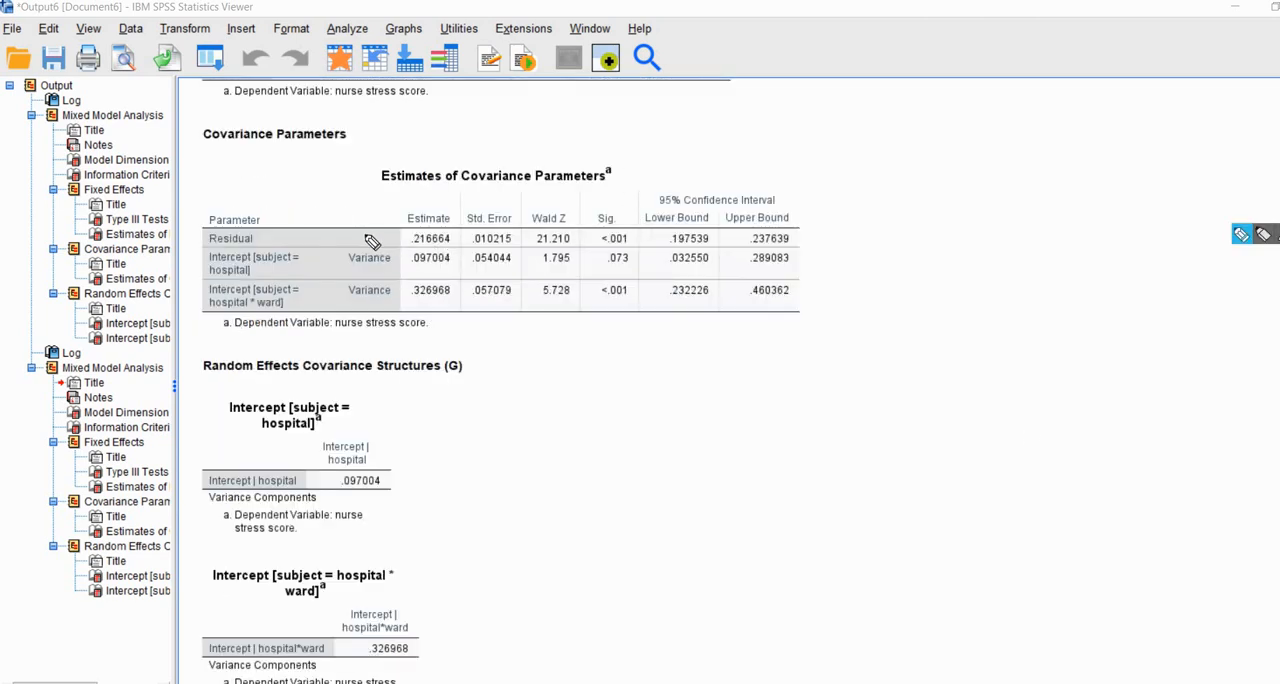
mouse_move(364, 233)
mouse_down()
mouse_move(387, 225)
mouse_move(330, 254)
mouse_move(389, 225)
mouse_move(447, 241)
mouse_up()
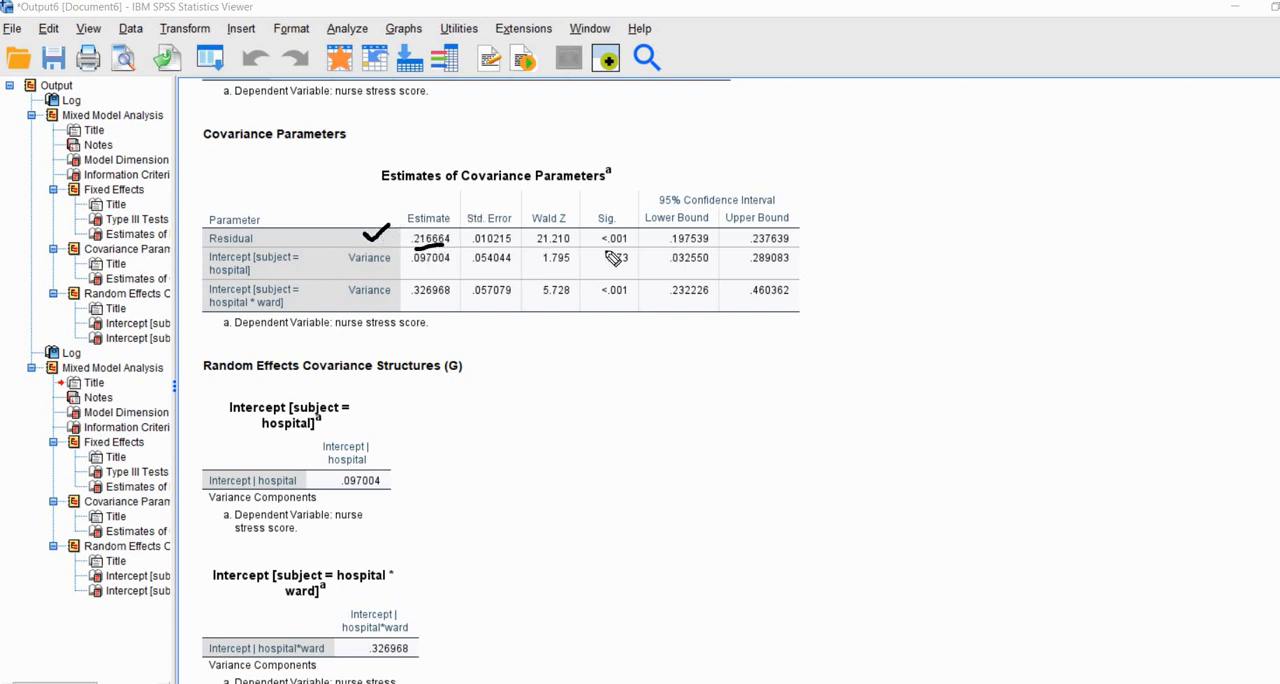
drag(603, 243, 627, 240)
drag(411, 300, 437, 298)
drag(631, 302, 600, 304)
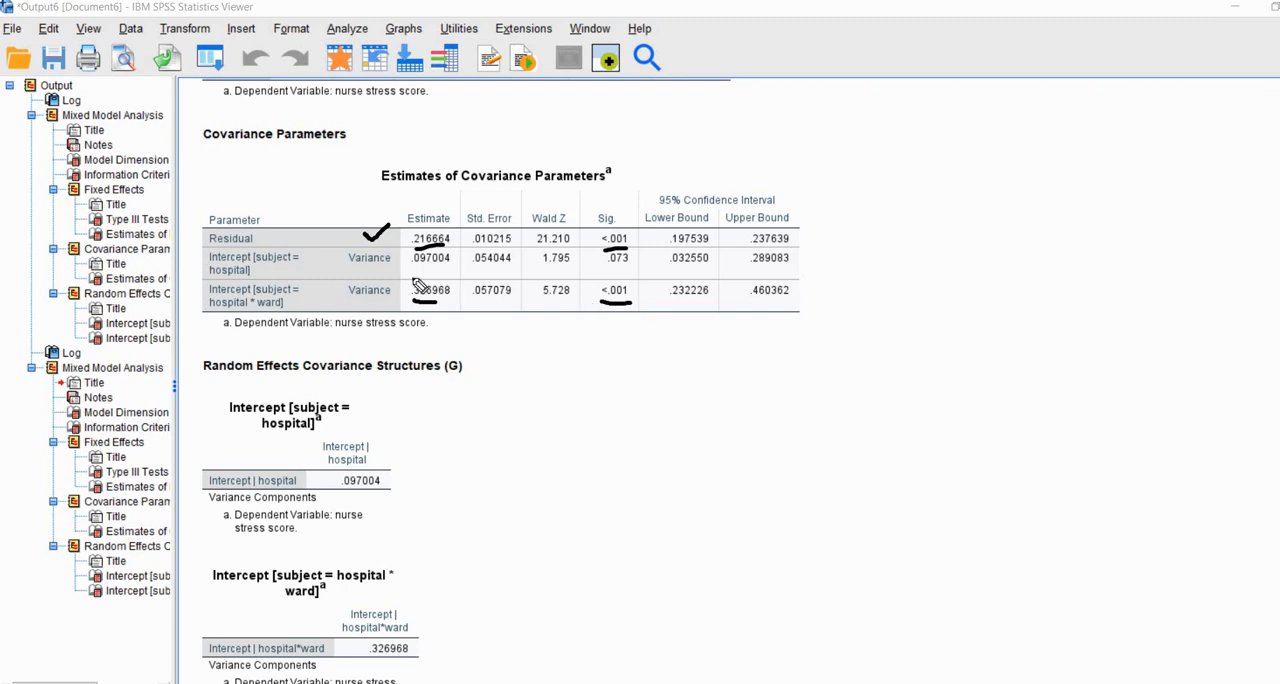
drag(410, 271, 432, 270)
drag(631, 268, 601, 272)
key(Escape)
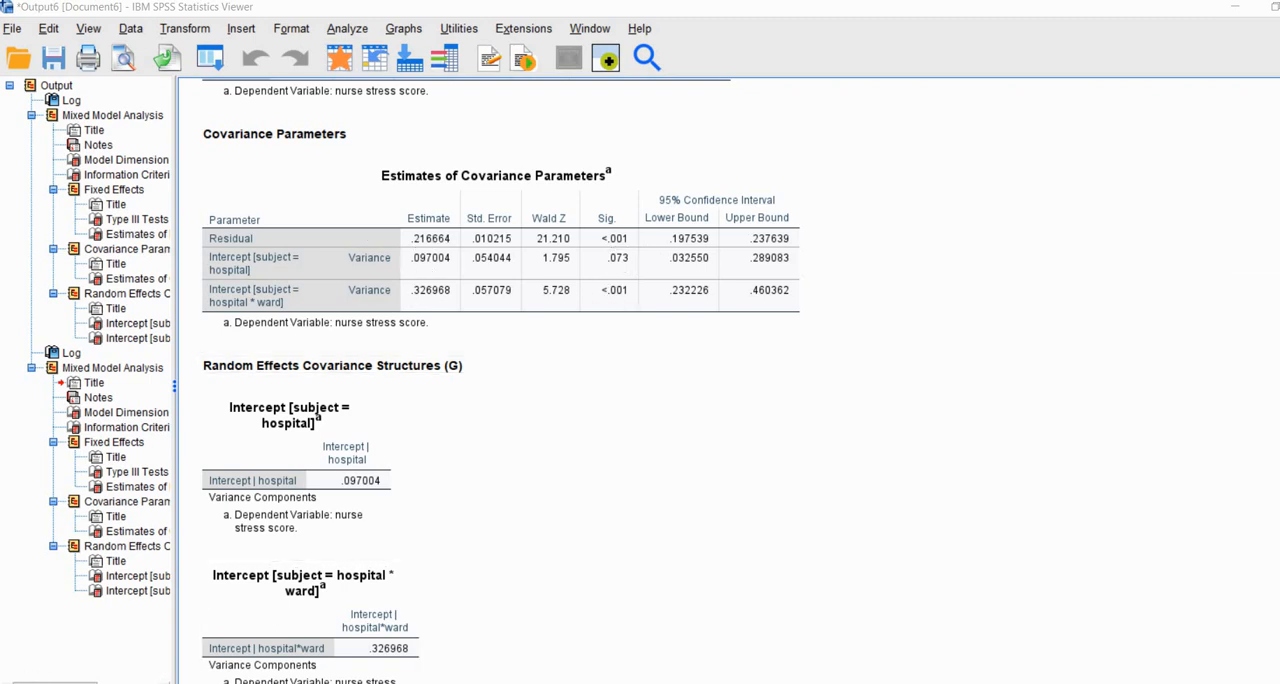
Step: Switch to the Nurses.sav data and reopen the Linear Mixed Models setup, keeping hospital and ward as subjects
key(alt+Tab)
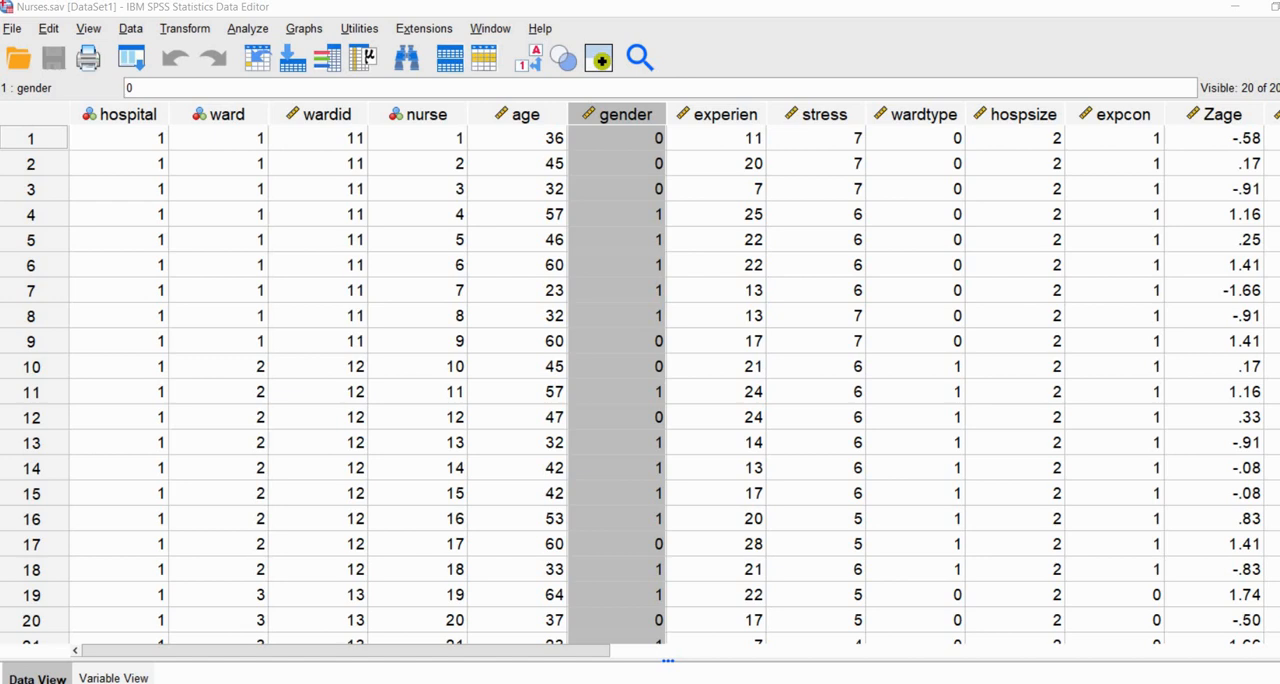
click(696, 347)
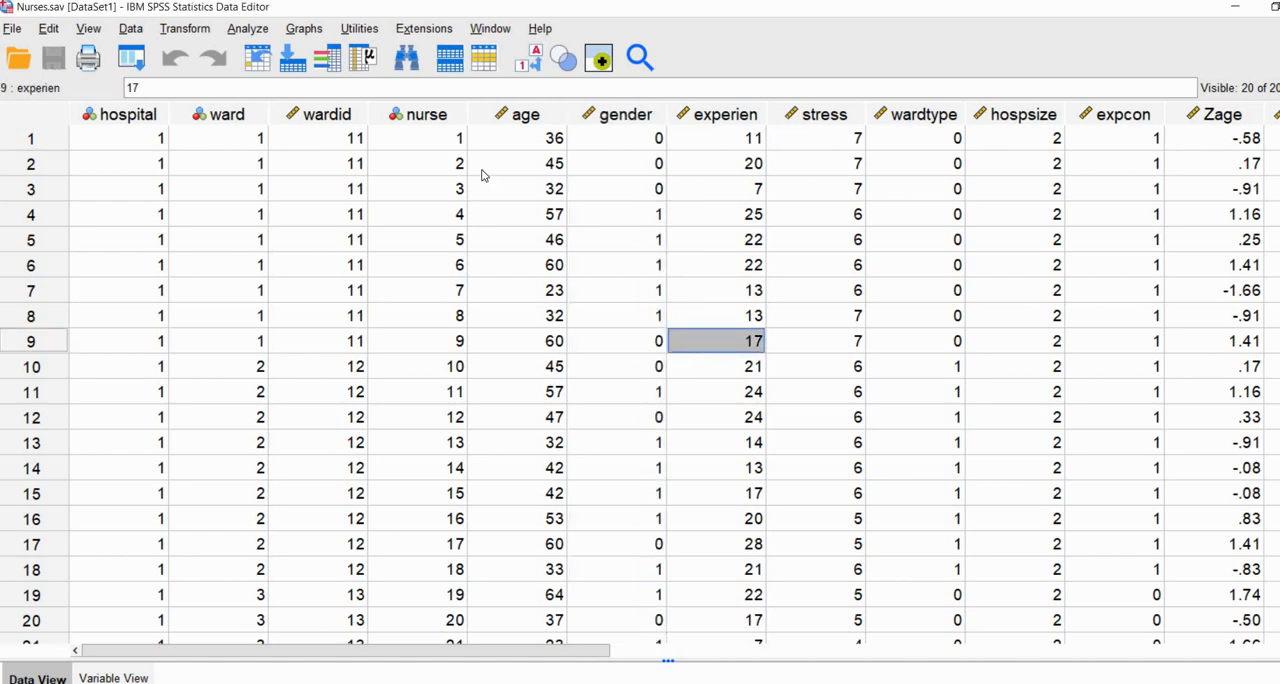
click(257, 33)
mouse_move(420, 274)
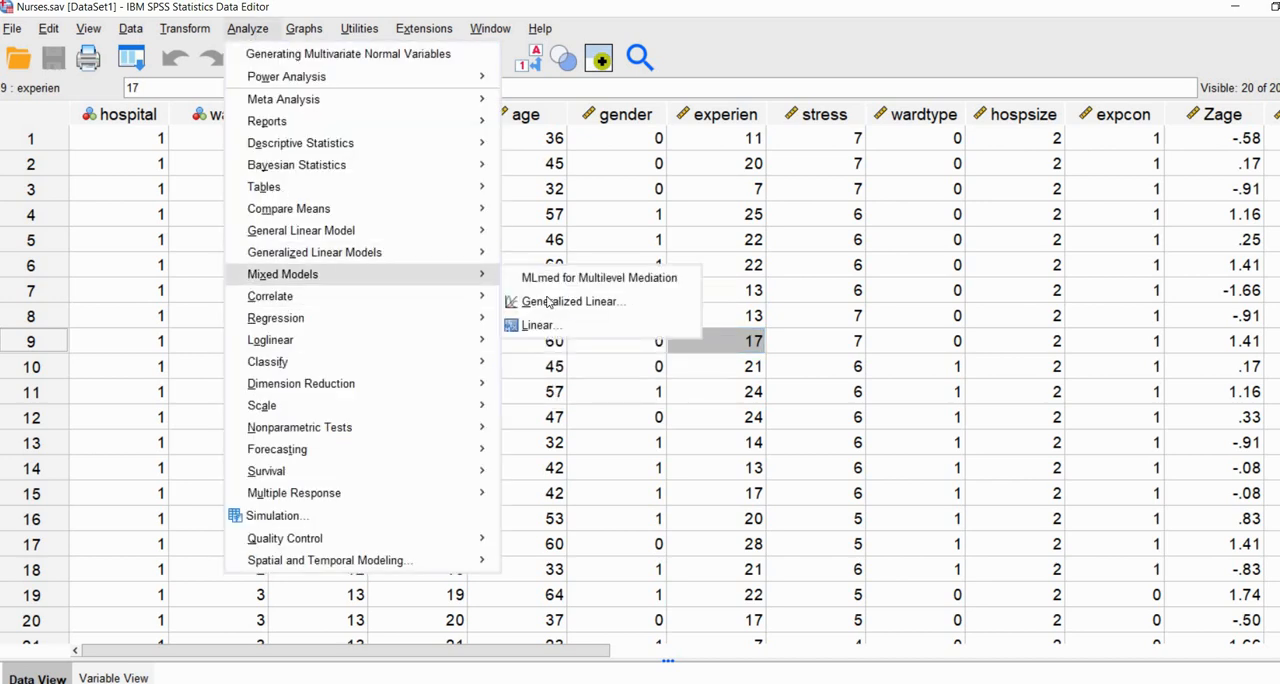
click(610, 322)
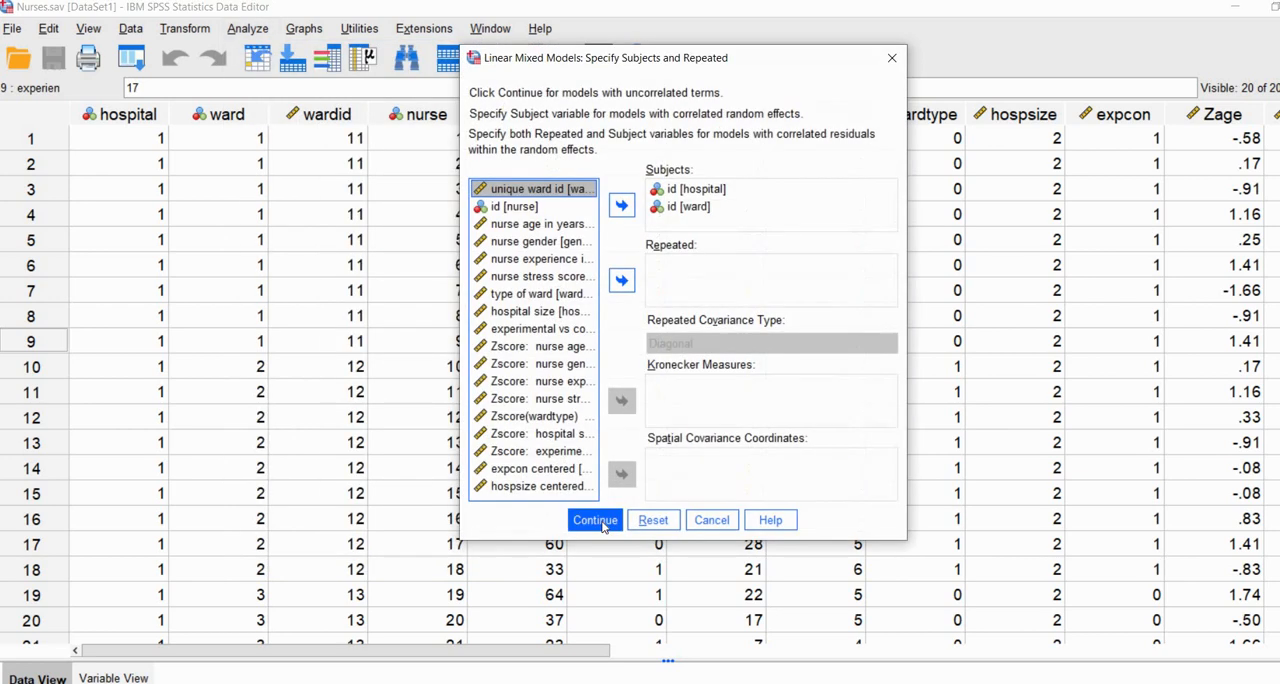
click(600, 522)
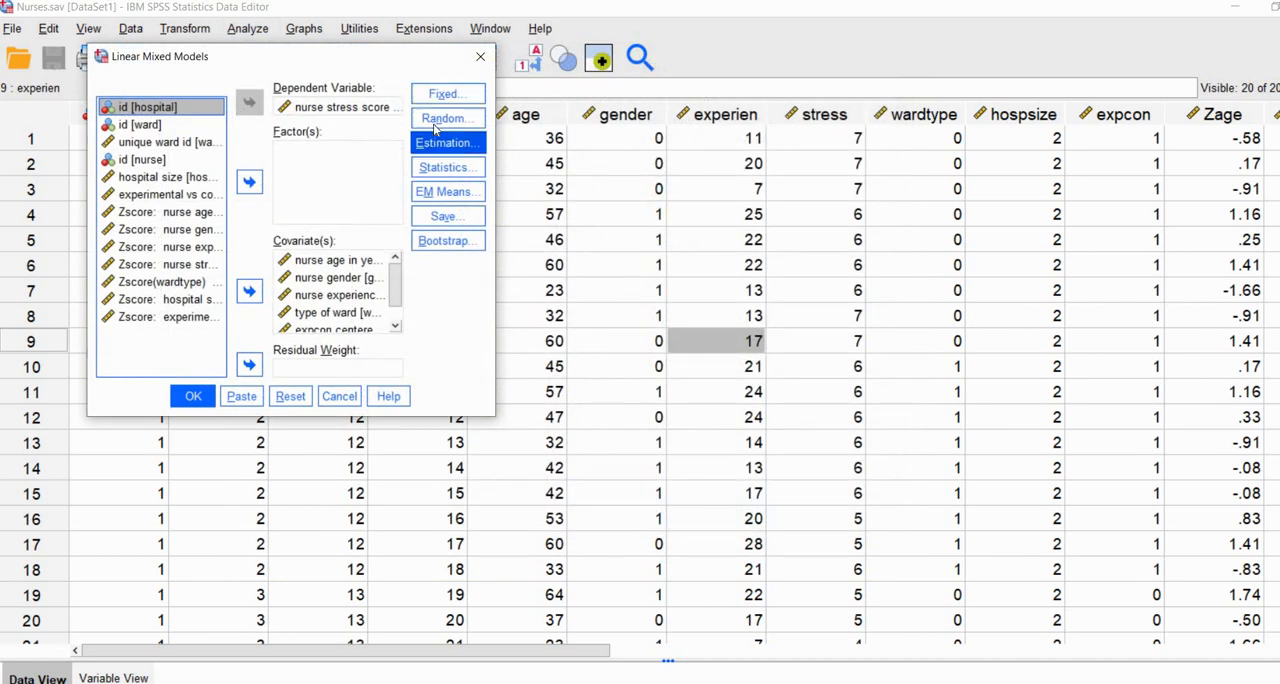
Step: Add Cexpcon as a random slope to the first random effect, grouped by hospital, keeping the intercept included
click(437, 119)
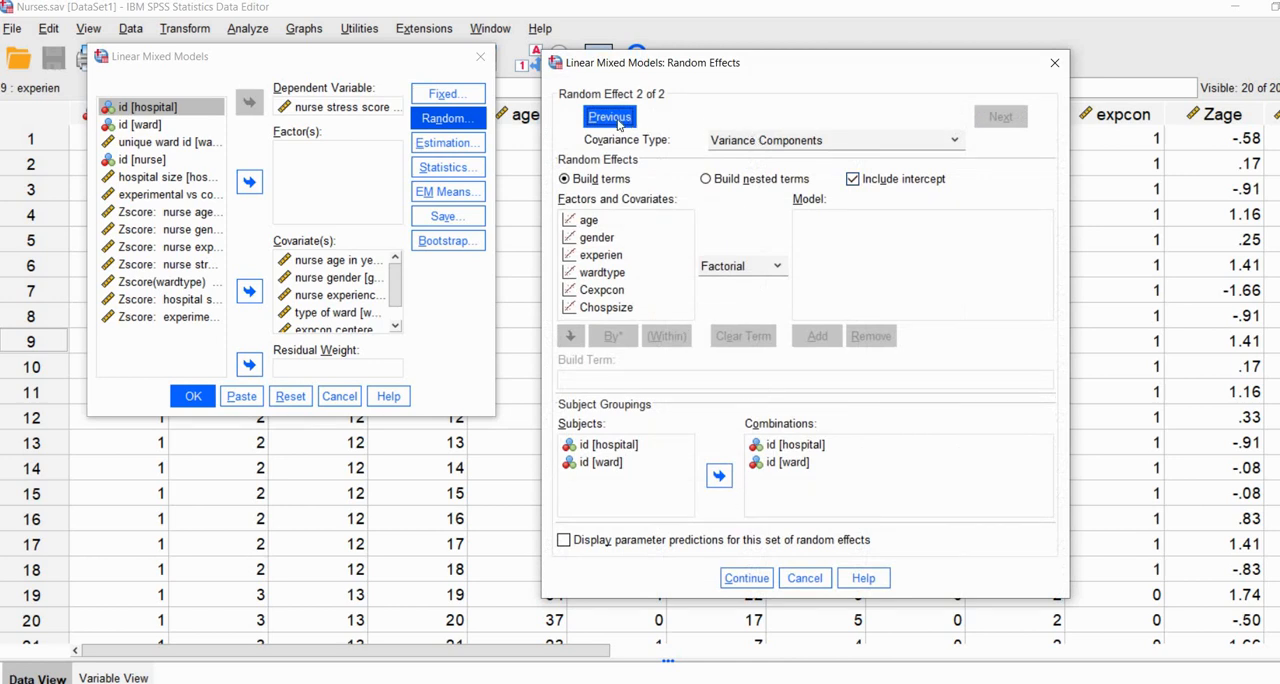
click(610, 118)
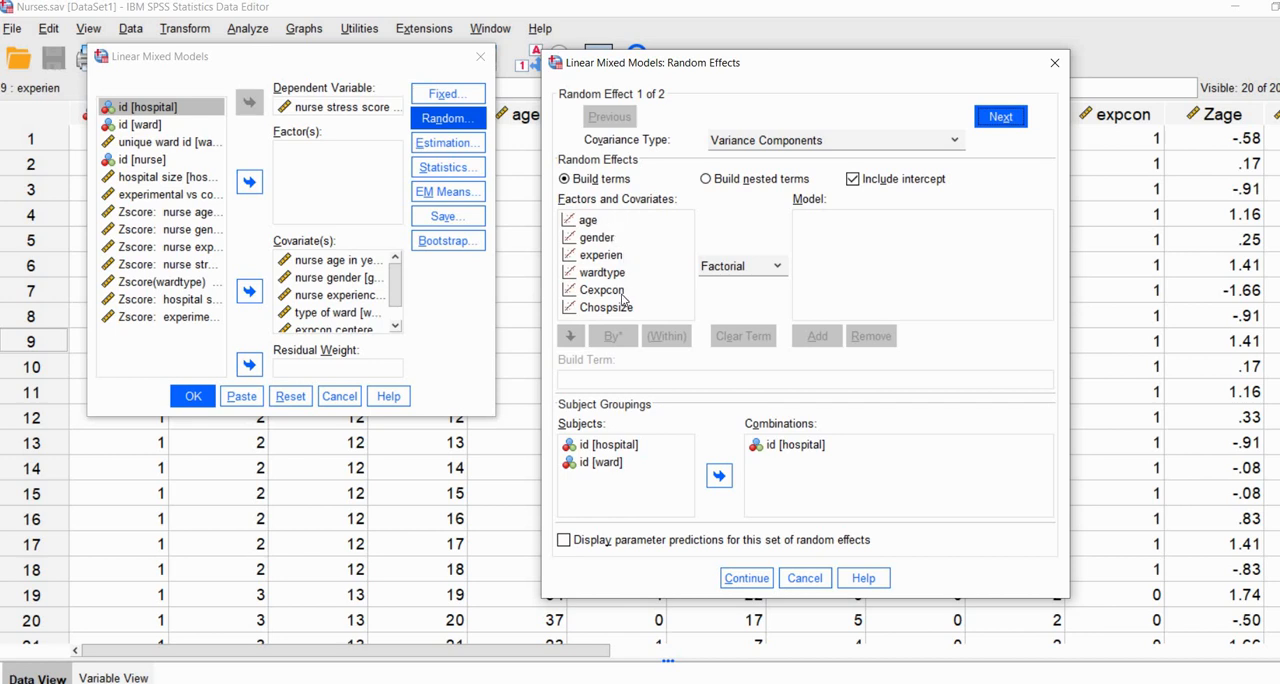
click(590, 291)
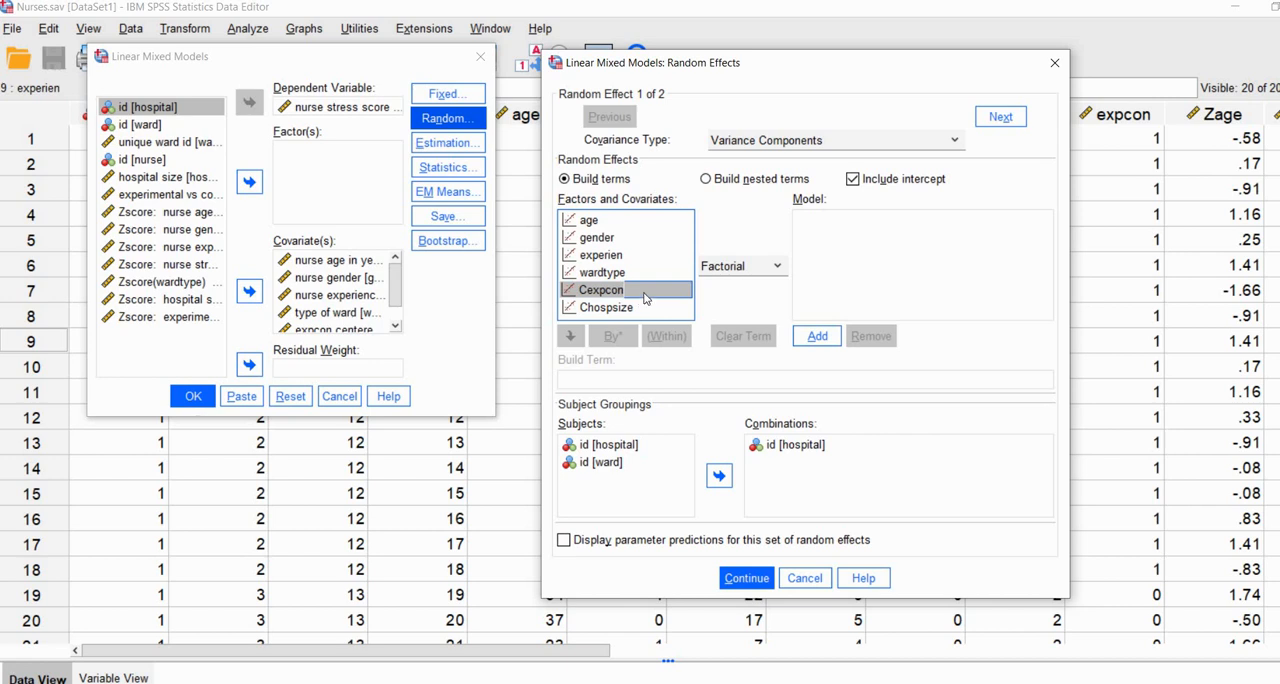
click(818, 337)
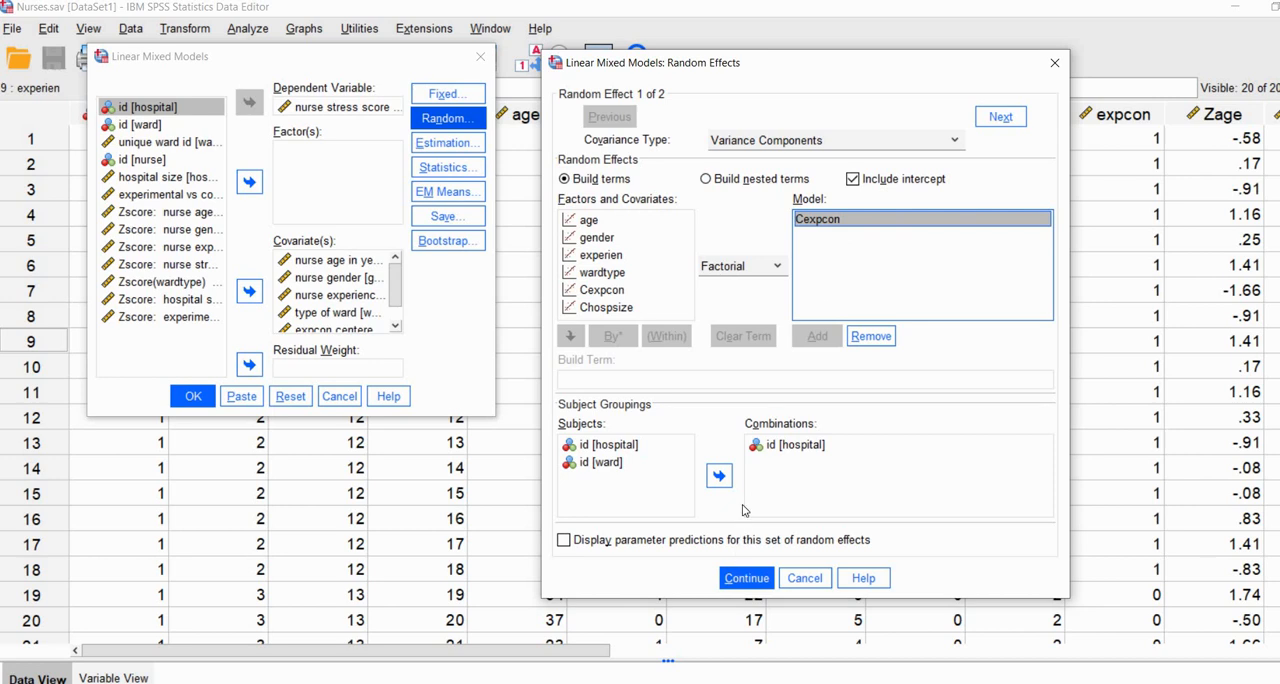
click(766, 449)
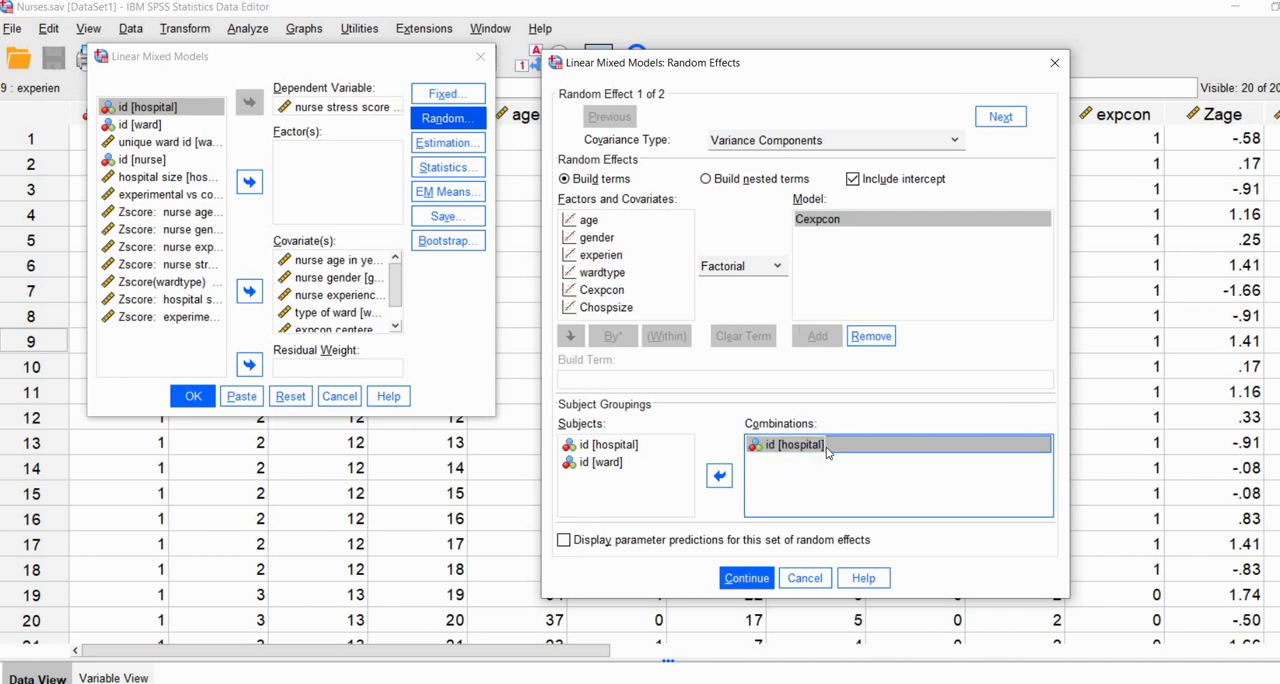
click(745, 583)
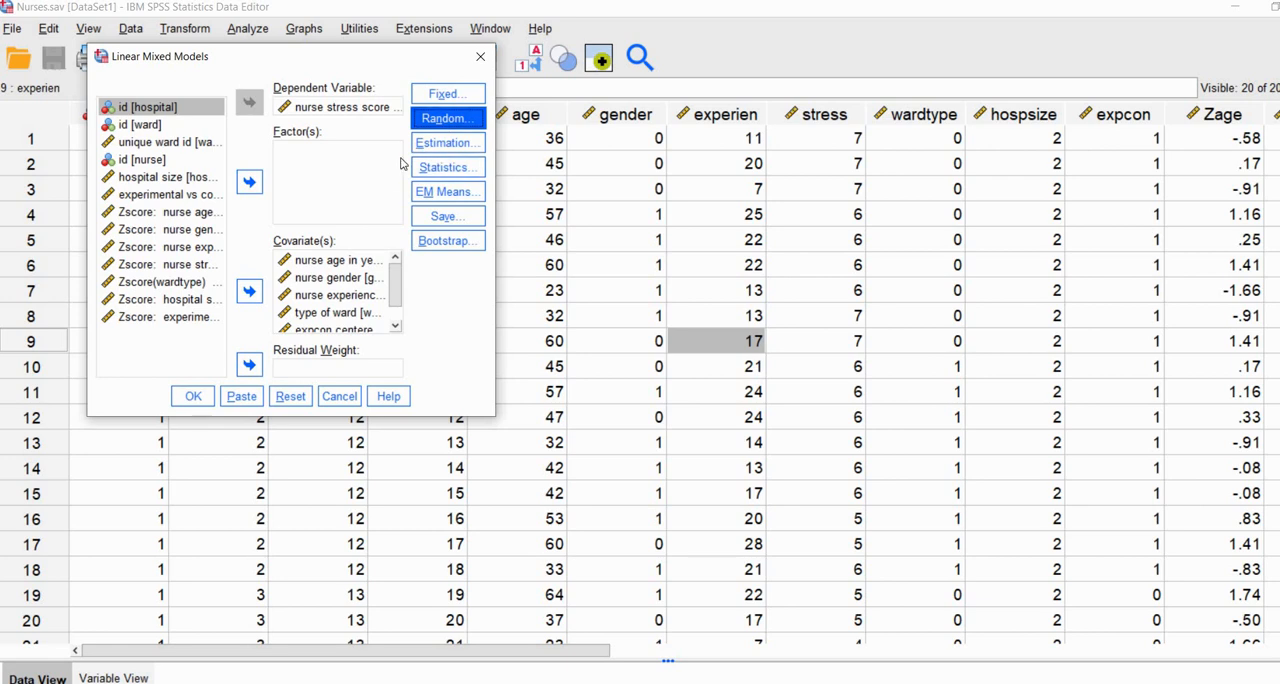
Step: Set the hospital-level random effect's covariance type to Unstructured and run the mixed model
click(437, 118)
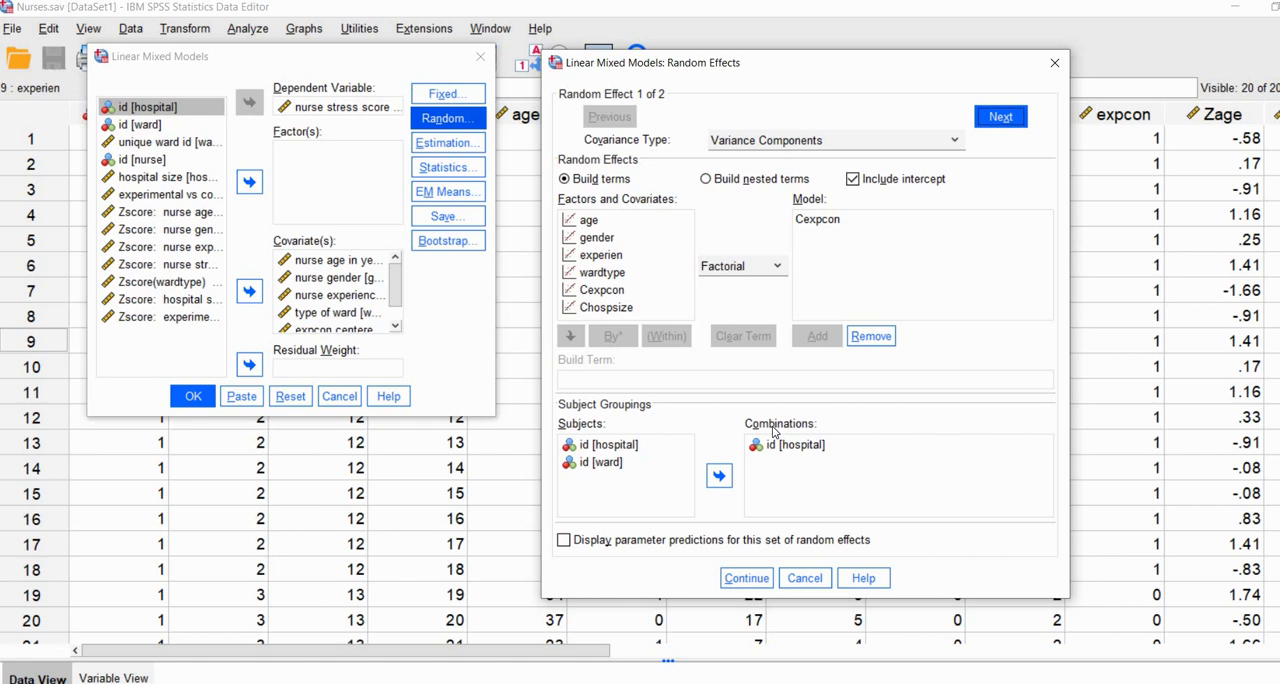
click(738, 141)
scroll(766, 268, down, 3)
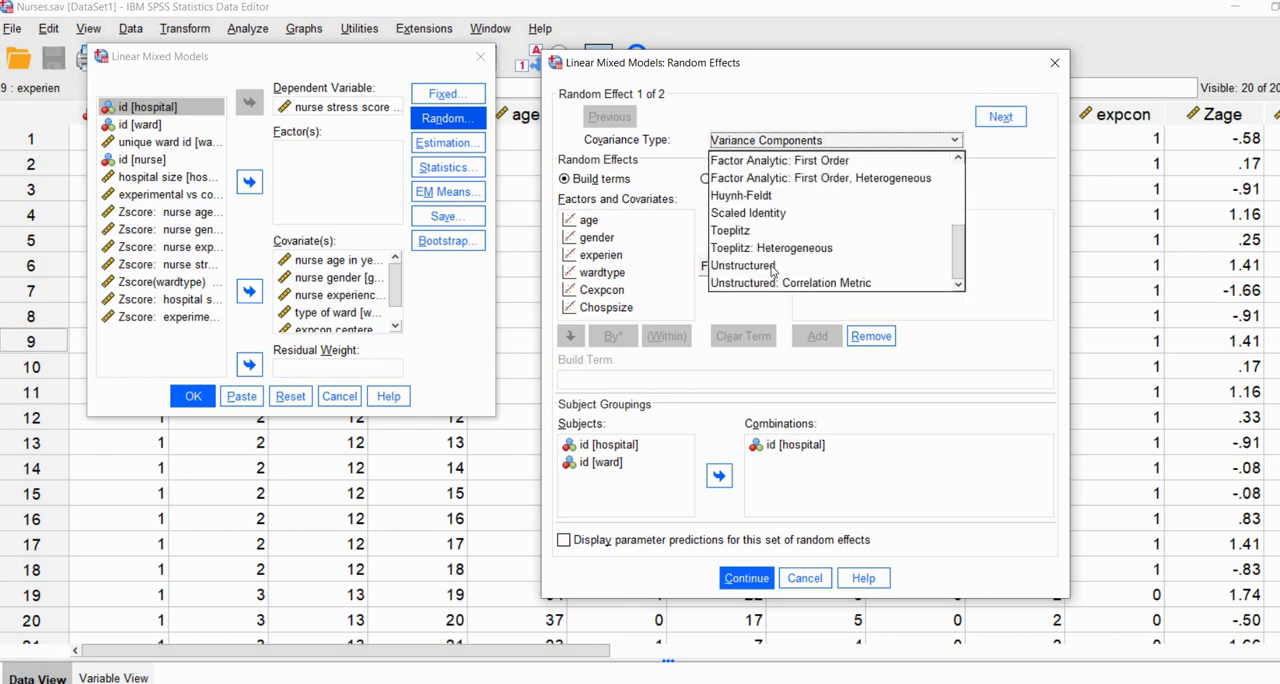
click(752, 266)
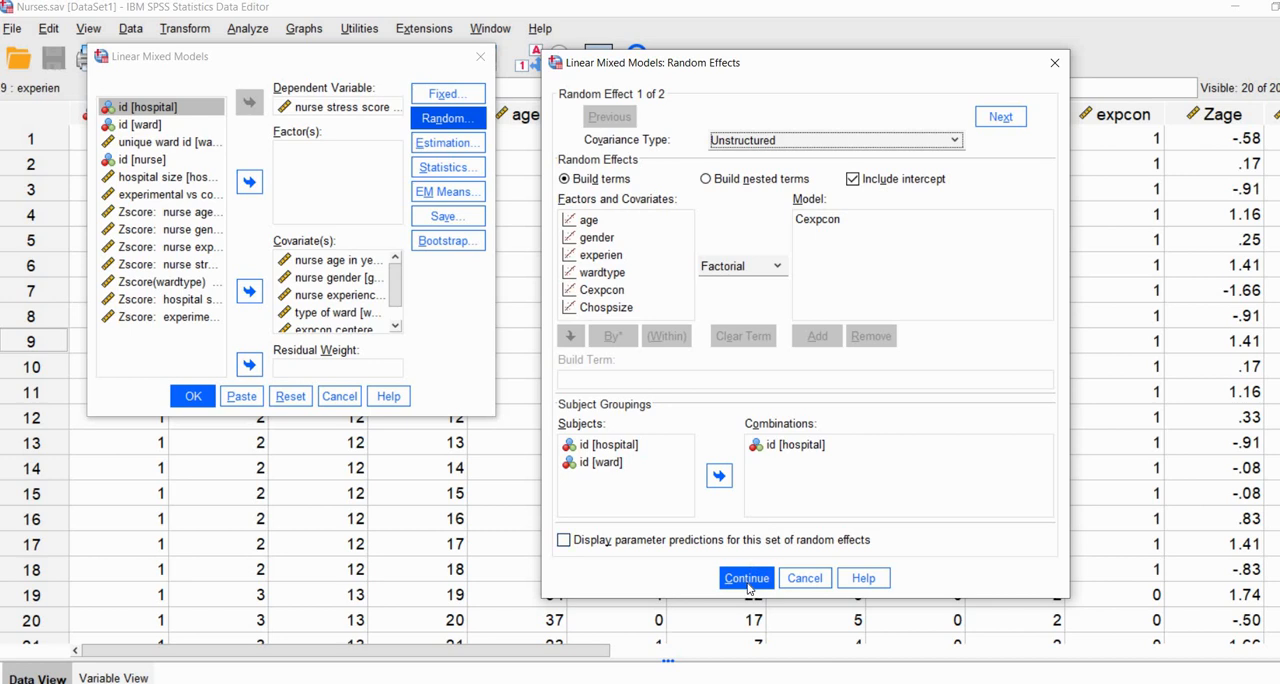
click(191, 400)
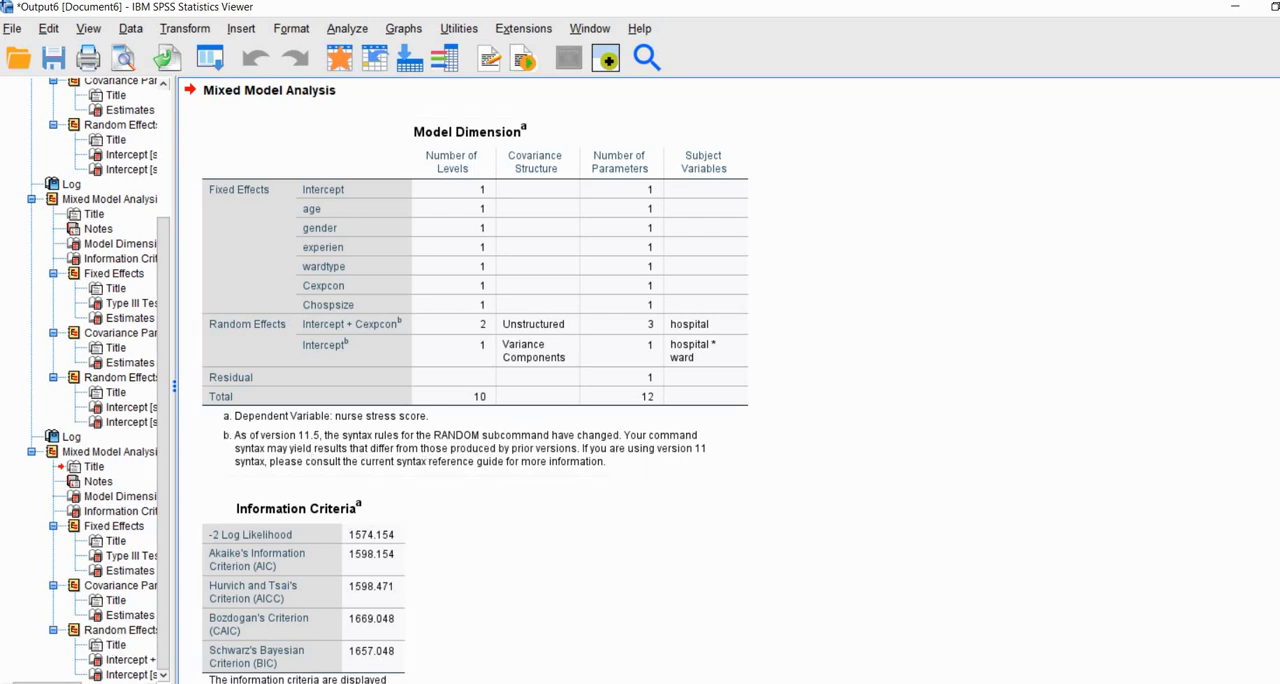
Step: Underline the total number of parameters in the new Model Dimension table and review the Estimates of Fixed Effects table
scroll(700, 380, up, 2)
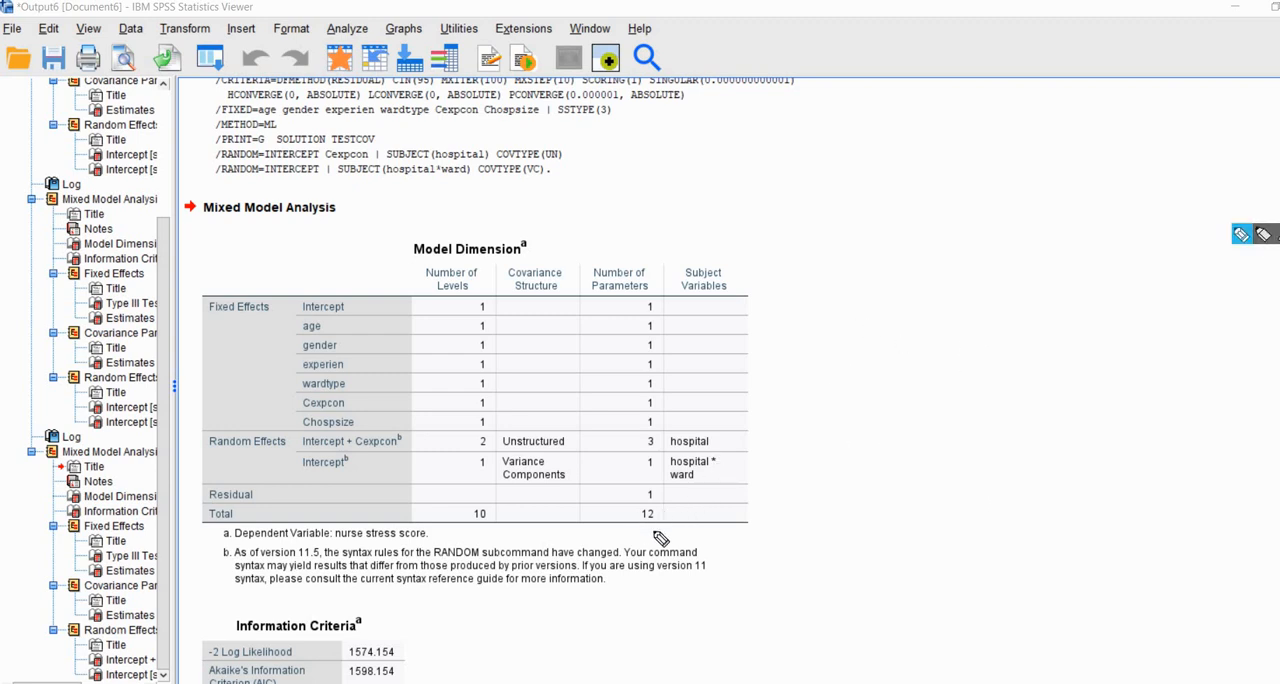
drag(632, 525, 661, 533)
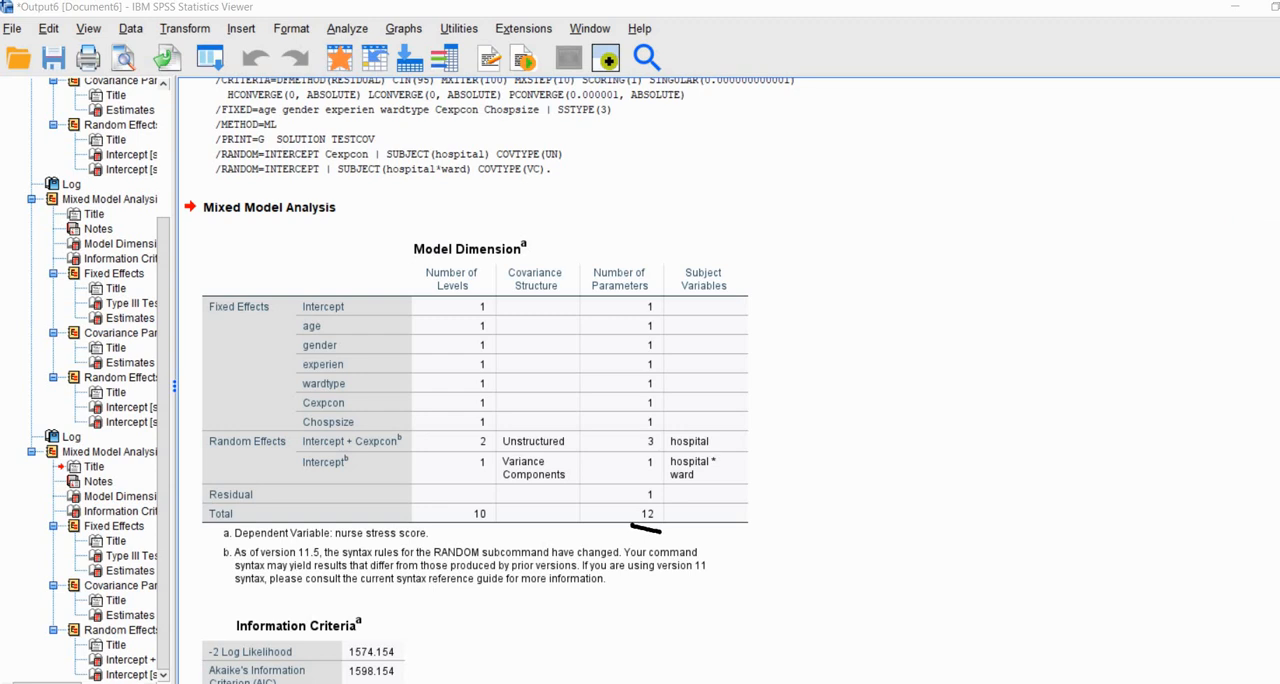
scroll(1040, 380, down, 10)
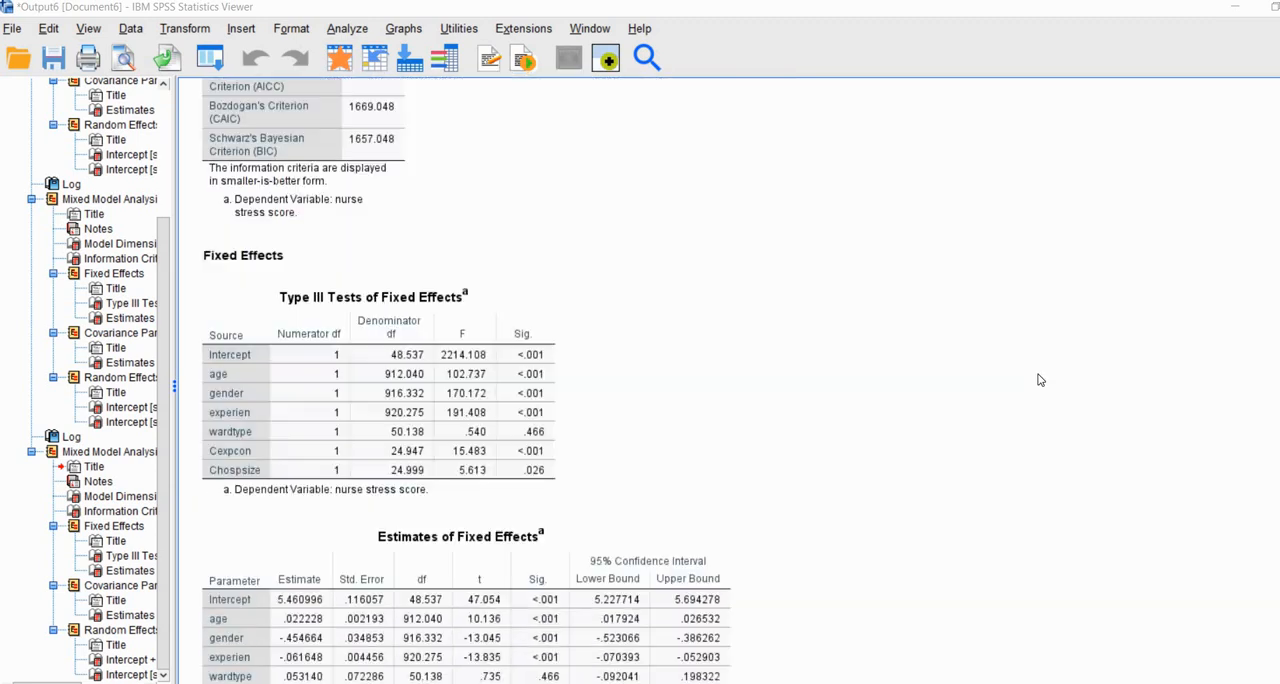
scroll(723, 314, down, 5)
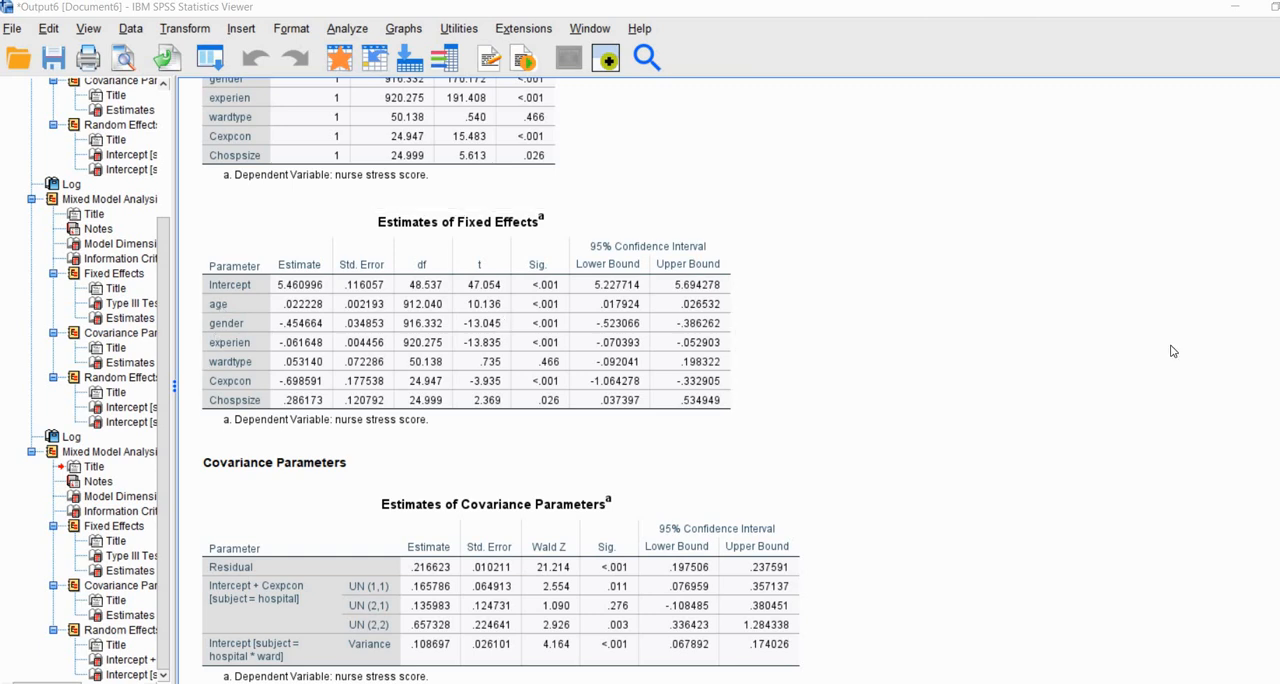
Step: Examine the new residual and ward-level variances, labelling Residual as L1 and underlining both estimates and Sig. values
scroll(1149, 326, down, 5)
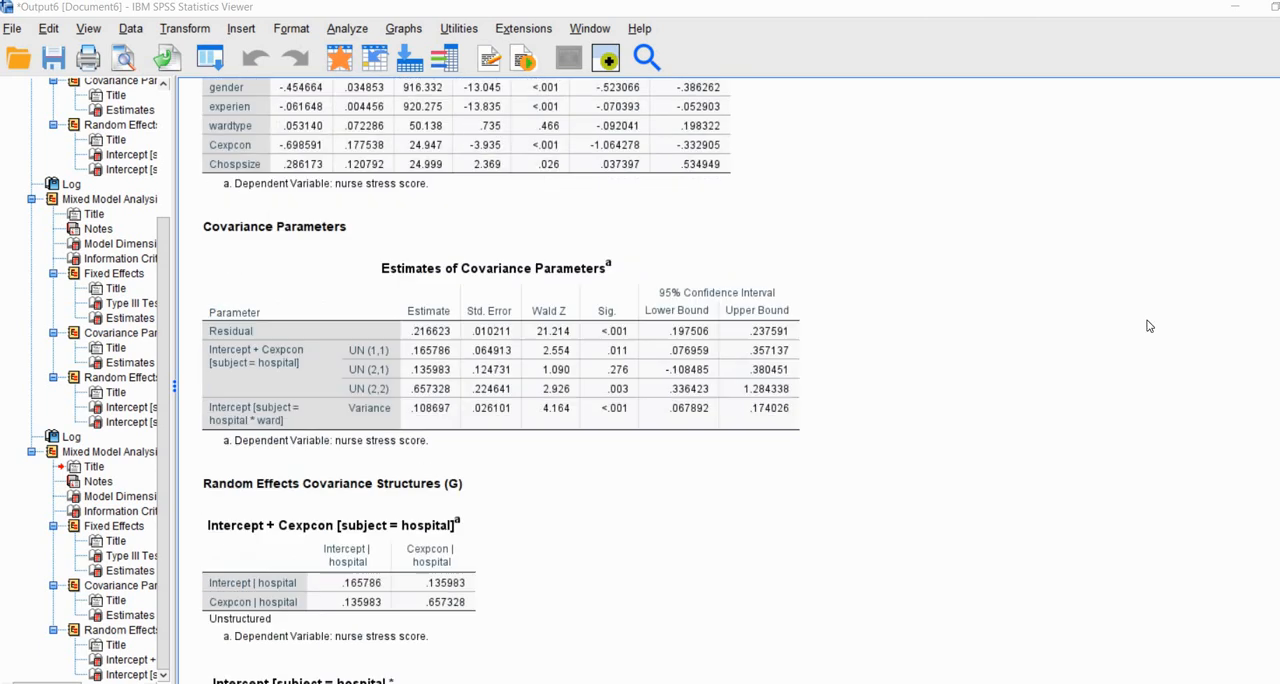
scroll(1149, 326, up, 2)
click(419, 341)
drag(603, 338, 635, 338)
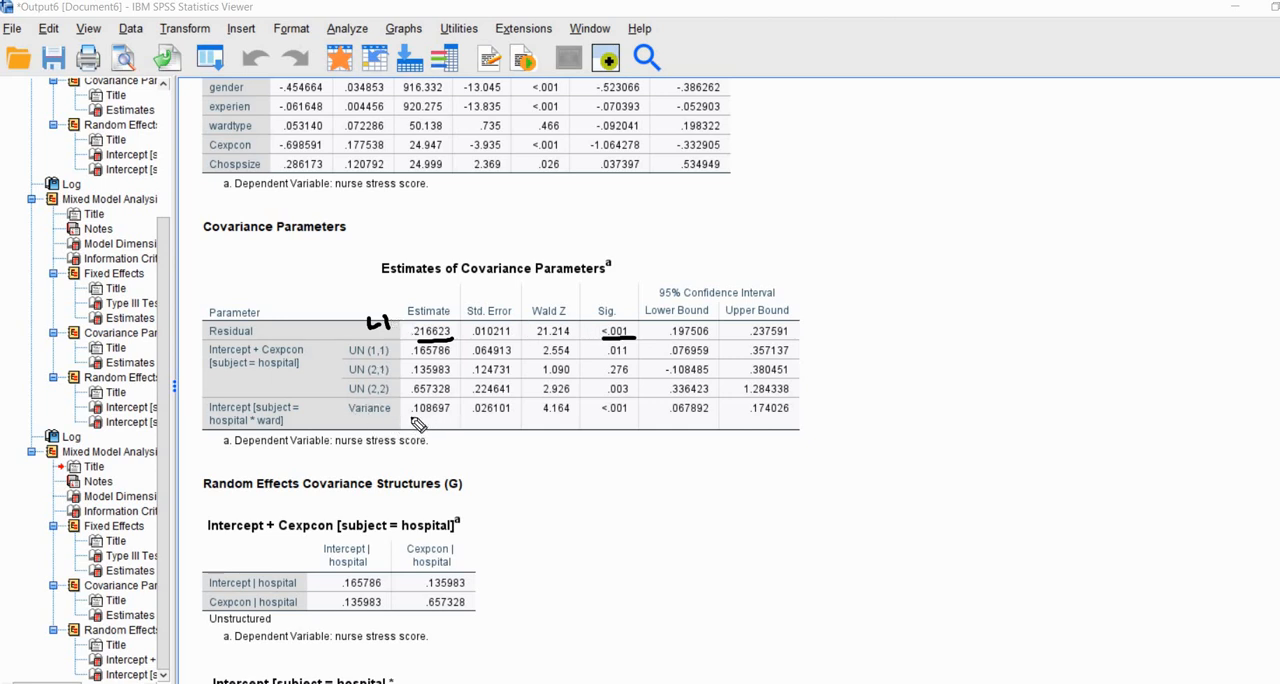
drag(411, 422, 448, 422)
drag(600, 419, 640, 419)
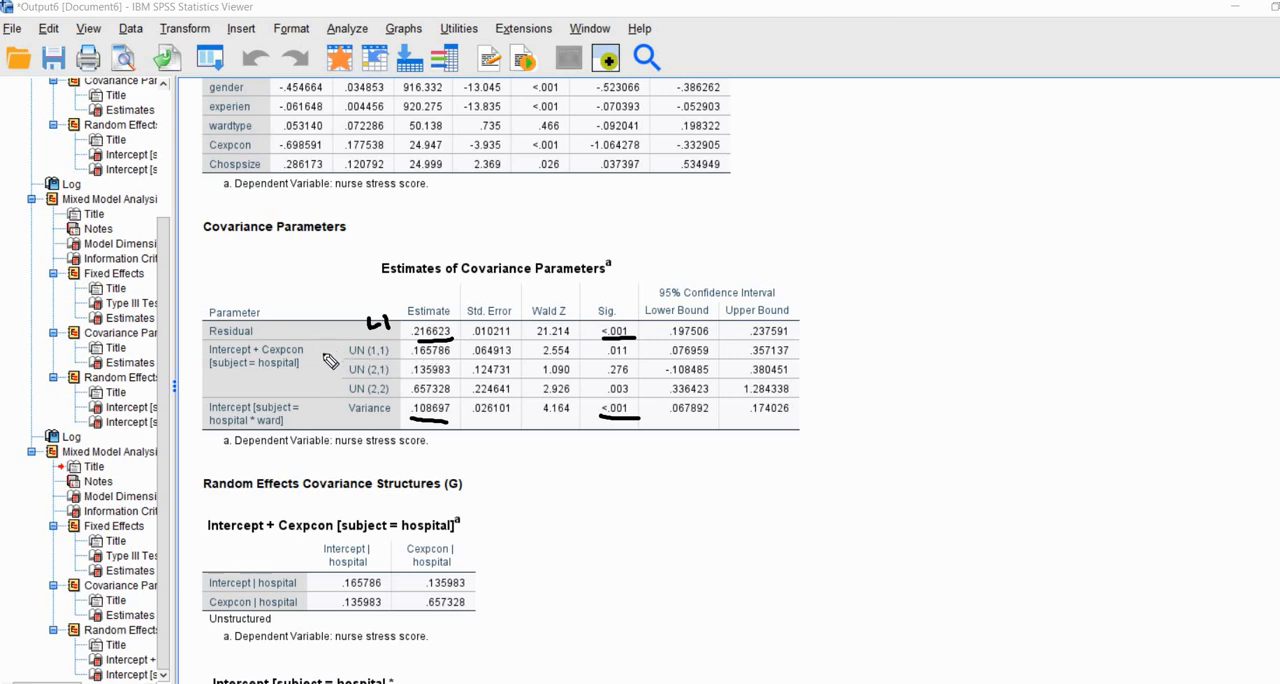
Step: Examine the hospital-level UN (1,1) intercept and UN (2,2) slope variances, underlining their estimates and Sig. values
drag(323, 345, 336, 354)
drag(418, 358, 429, 358)
drag(605, 358, 628, 358)
mouse_move(390, 396)
mouse_down()
mouse_move(350, 396)
mouse_move(457, 397)
mouse_up()
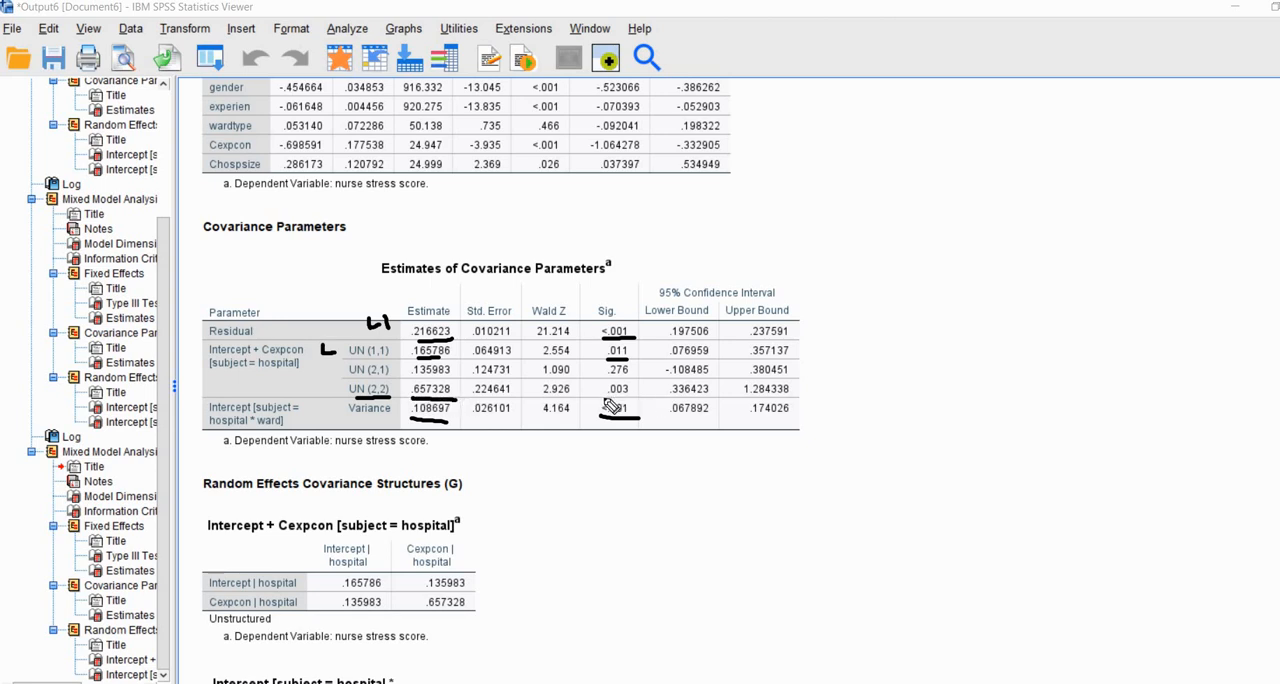
drag(603, 399, 633, 399)
Step: Examine the UN (2,1) intercept-slope covariance, underlining its label, estimate and Sig. value, and clear all pen marks
drag(349, 378, 389, 378)
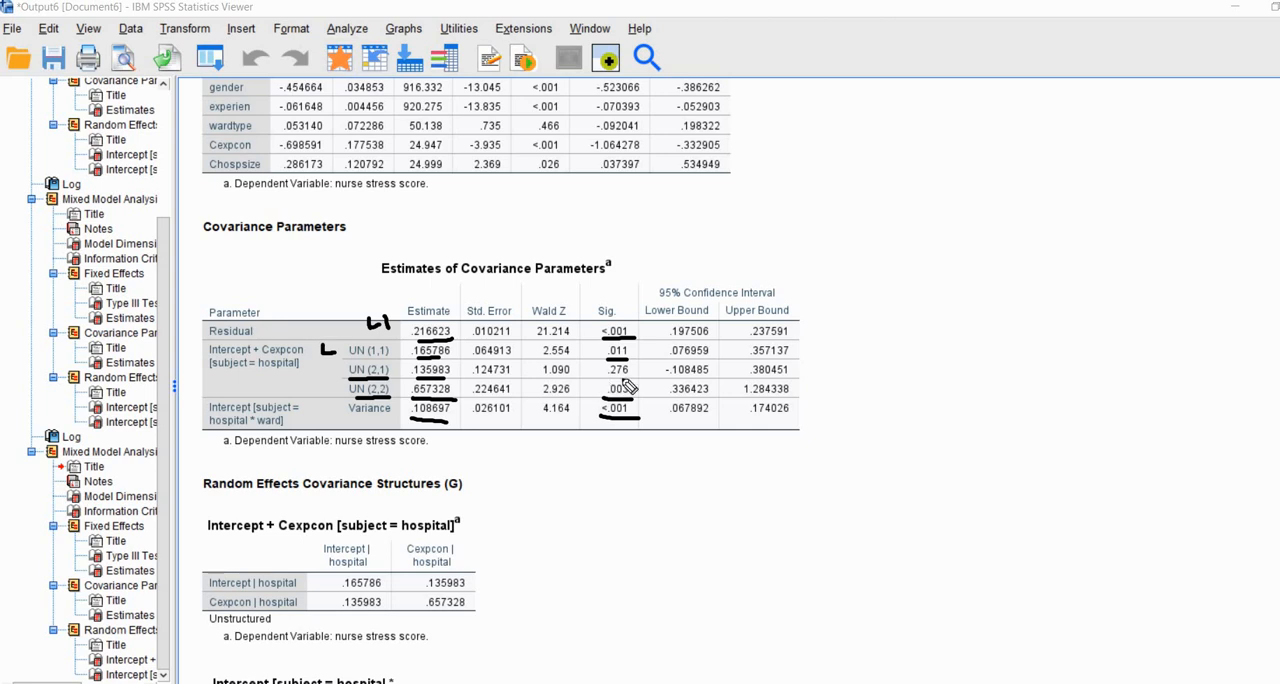
drag(628, 378, 605, 380)
key(Escape)
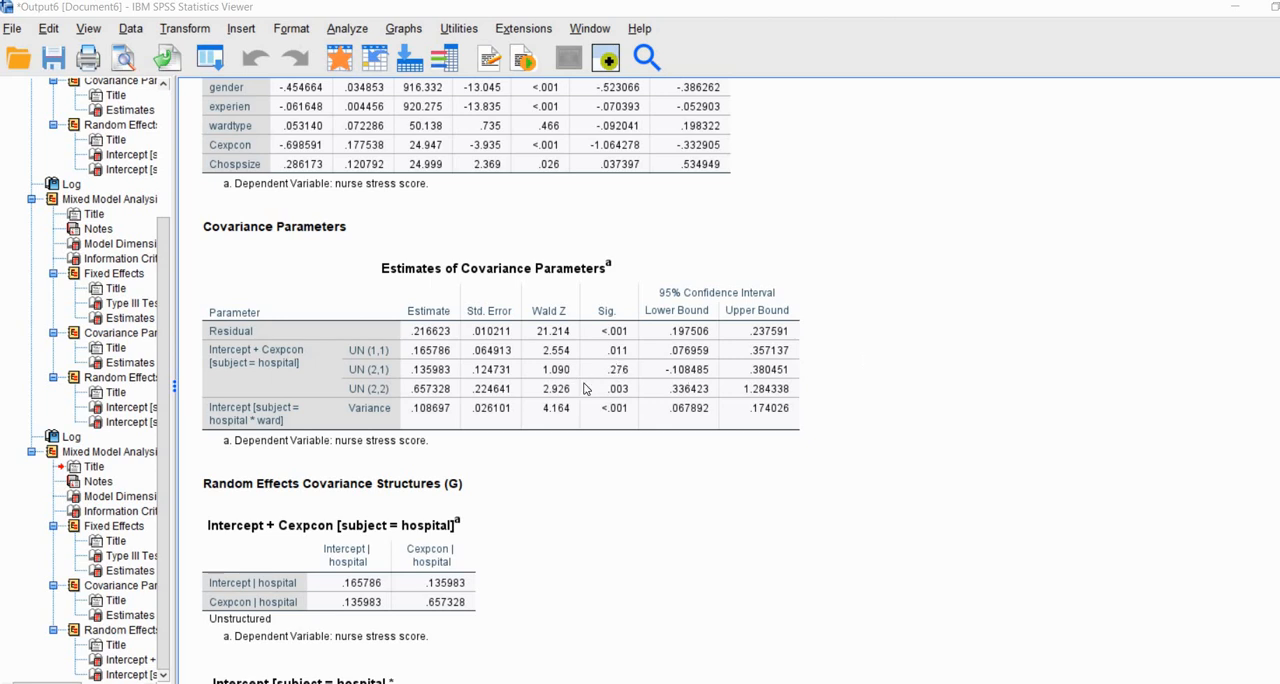
Step: Return to the Nurses.sav data and reopen the Linear Mixed Models setup, keeping hospital and ward as subjects
click(587, 391)
click(1050, 389)
key(alt+Tab)
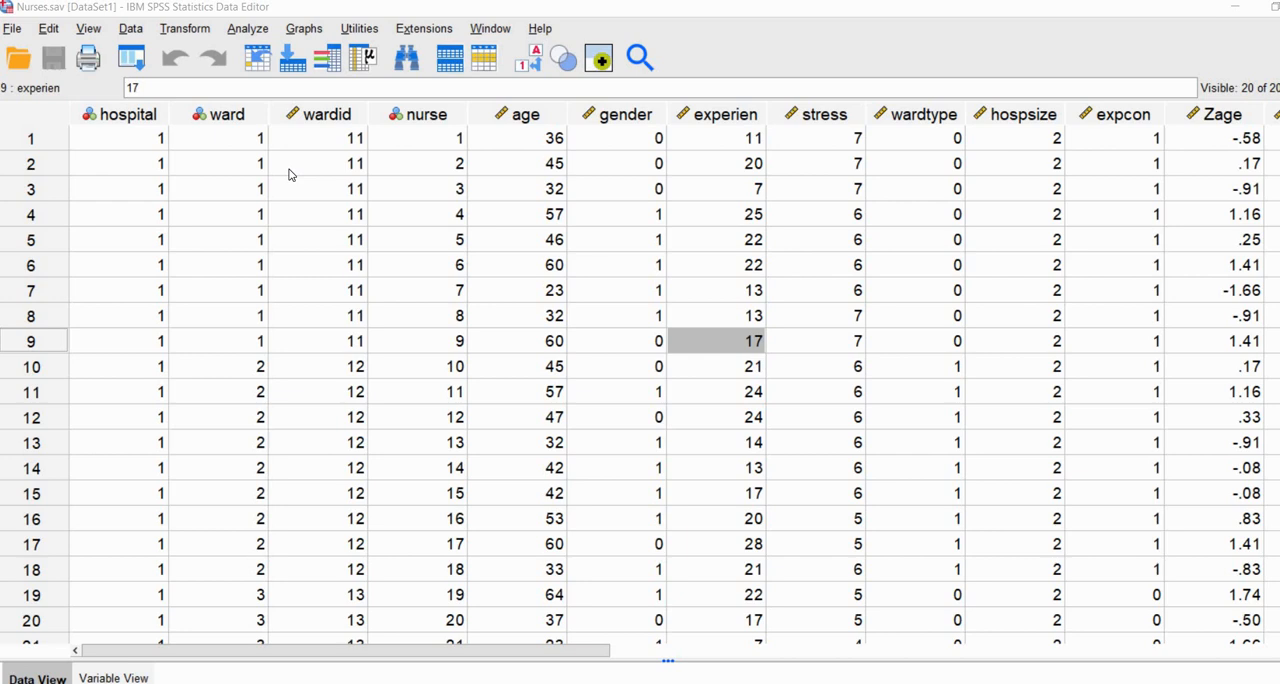
click(246, 30)
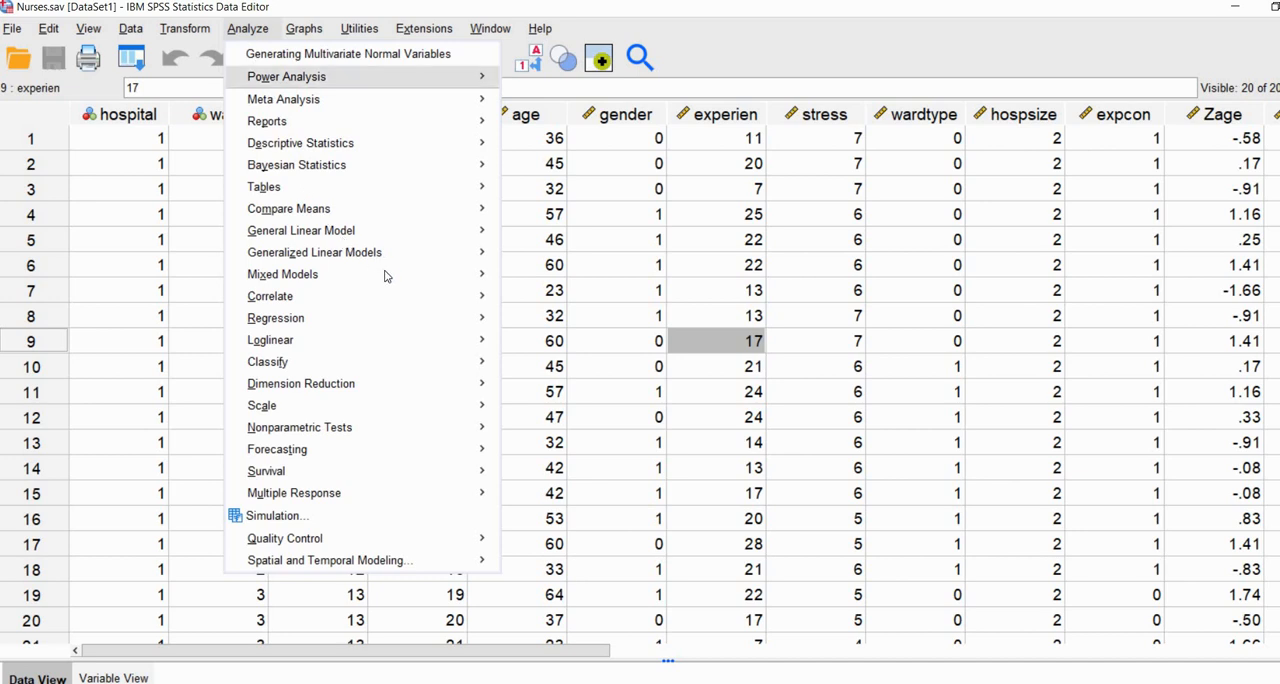
mouse_move(460, 274)
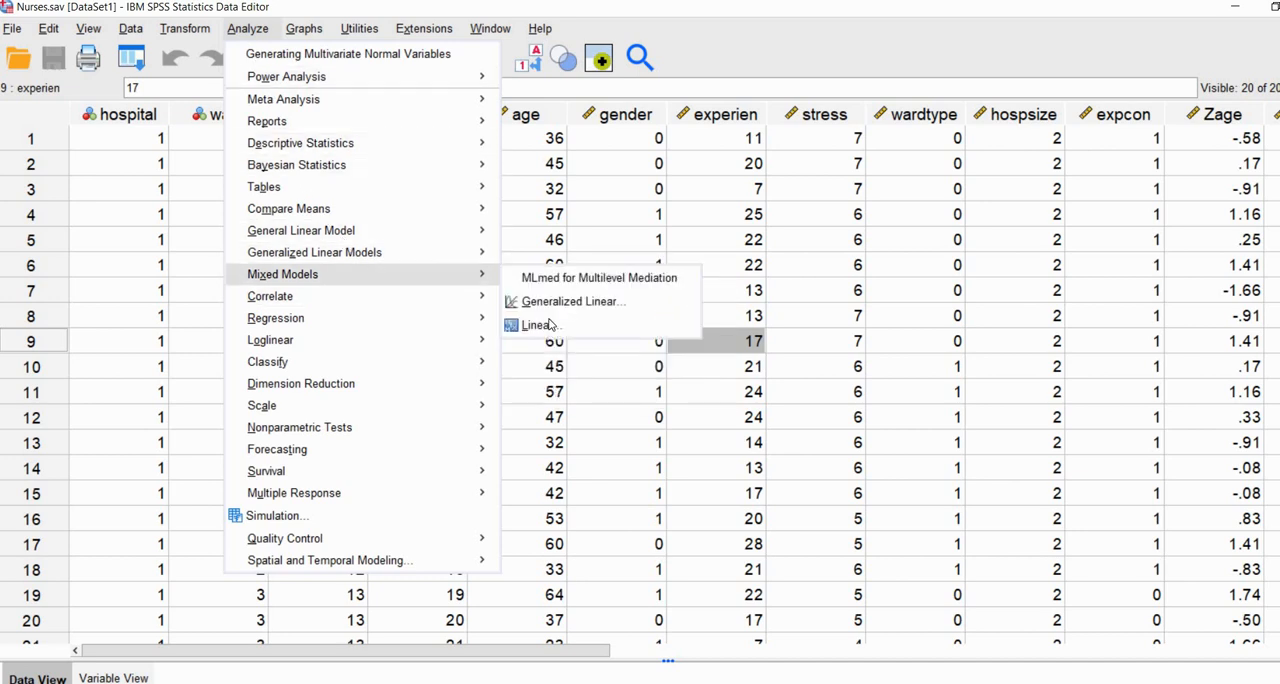
click(549, 325)
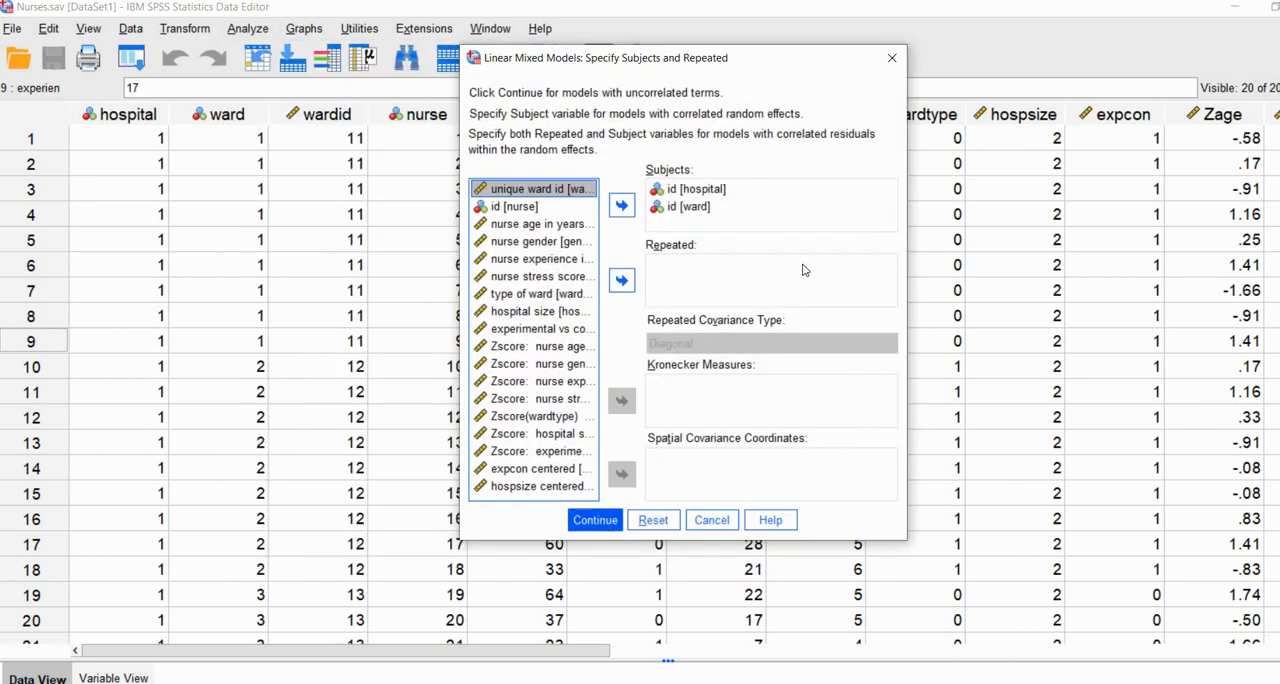
key(Return)
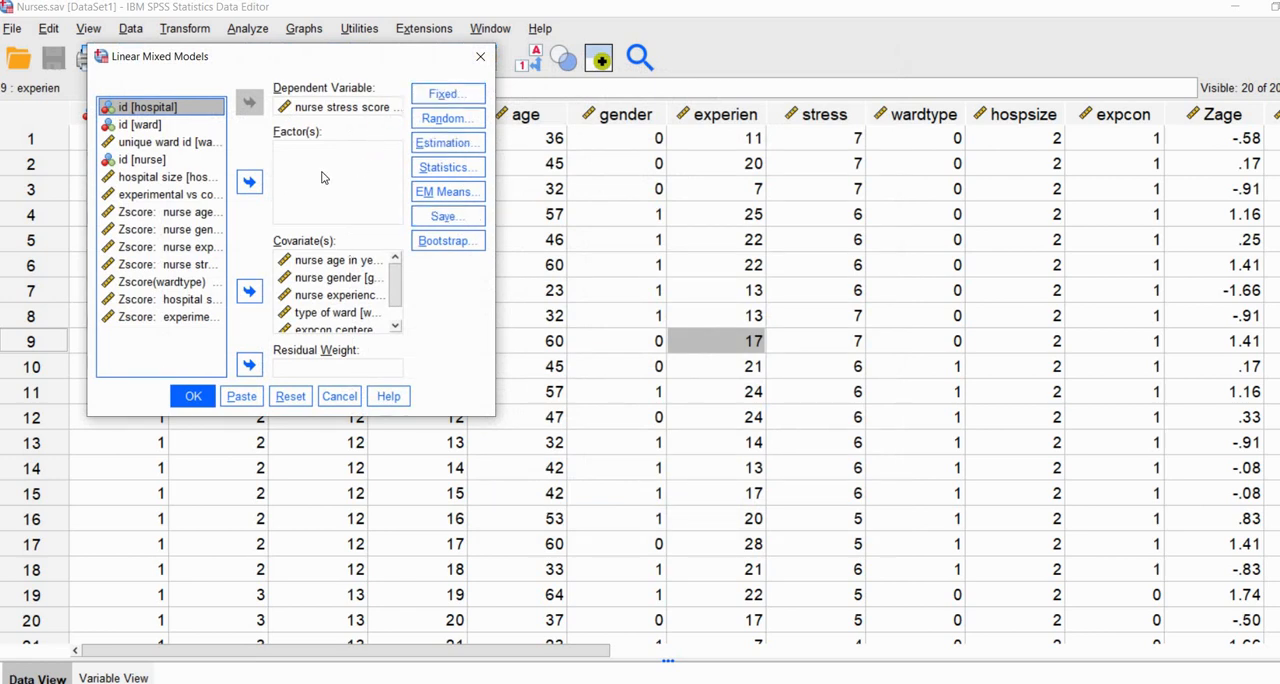
Step: Add the Cexpcon*Chospsize interaction to the fixed effects and run the mixed model
click(443, 94)
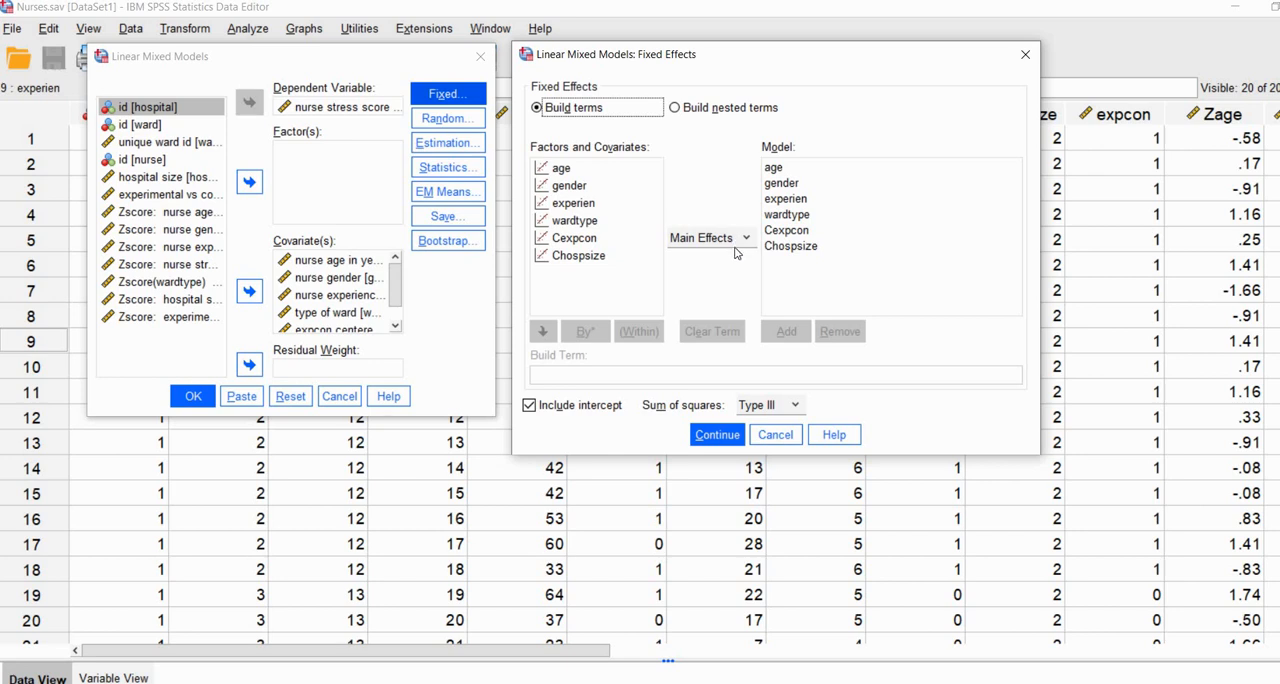
click(737, 245)
click(697, 293)
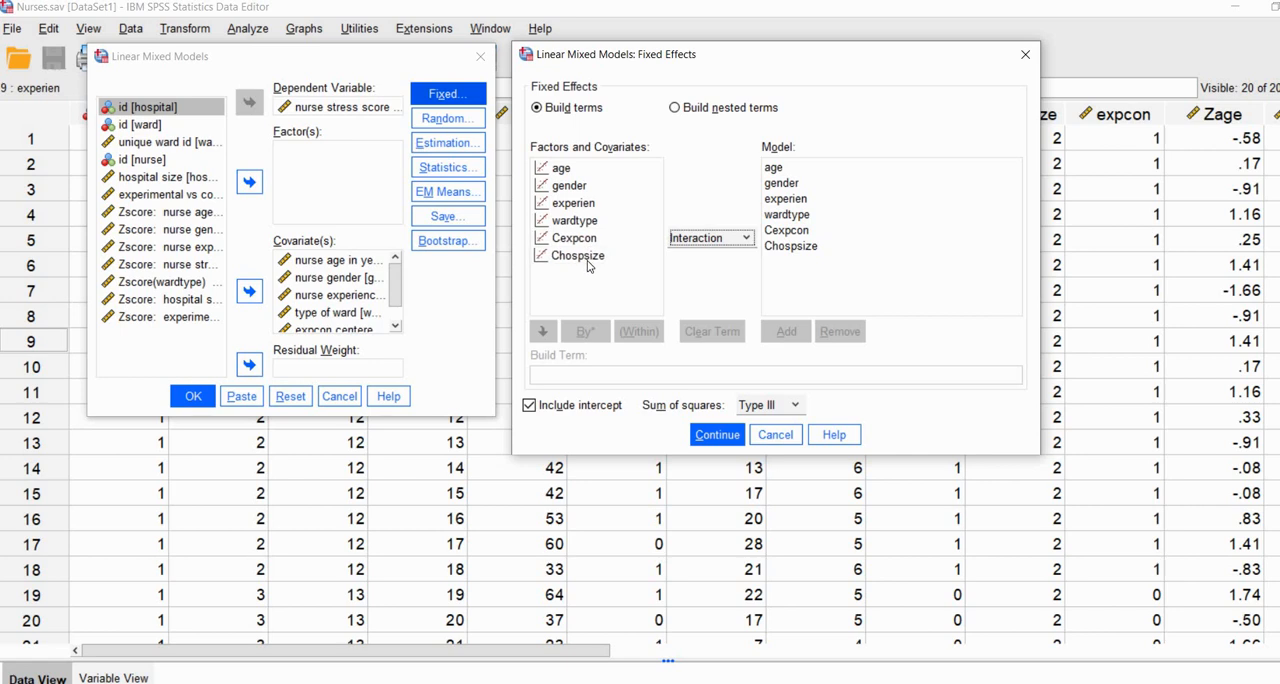
click(587, 258)
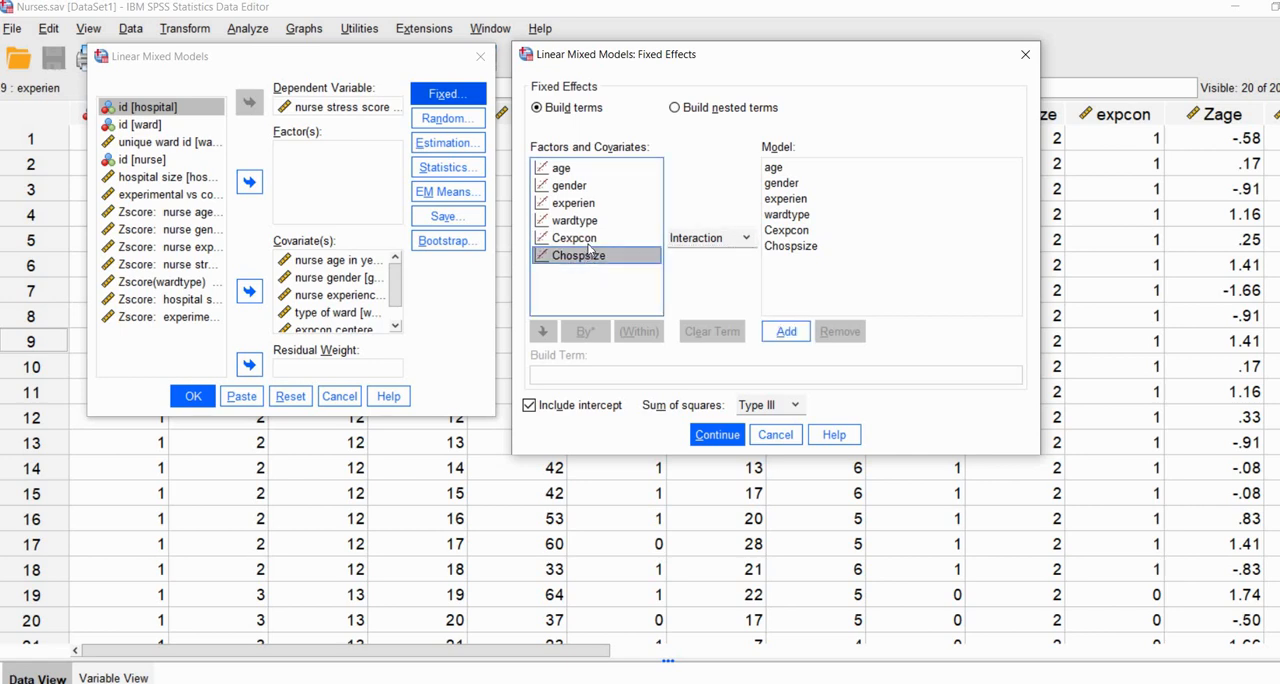
ctrl+click(575, 243)
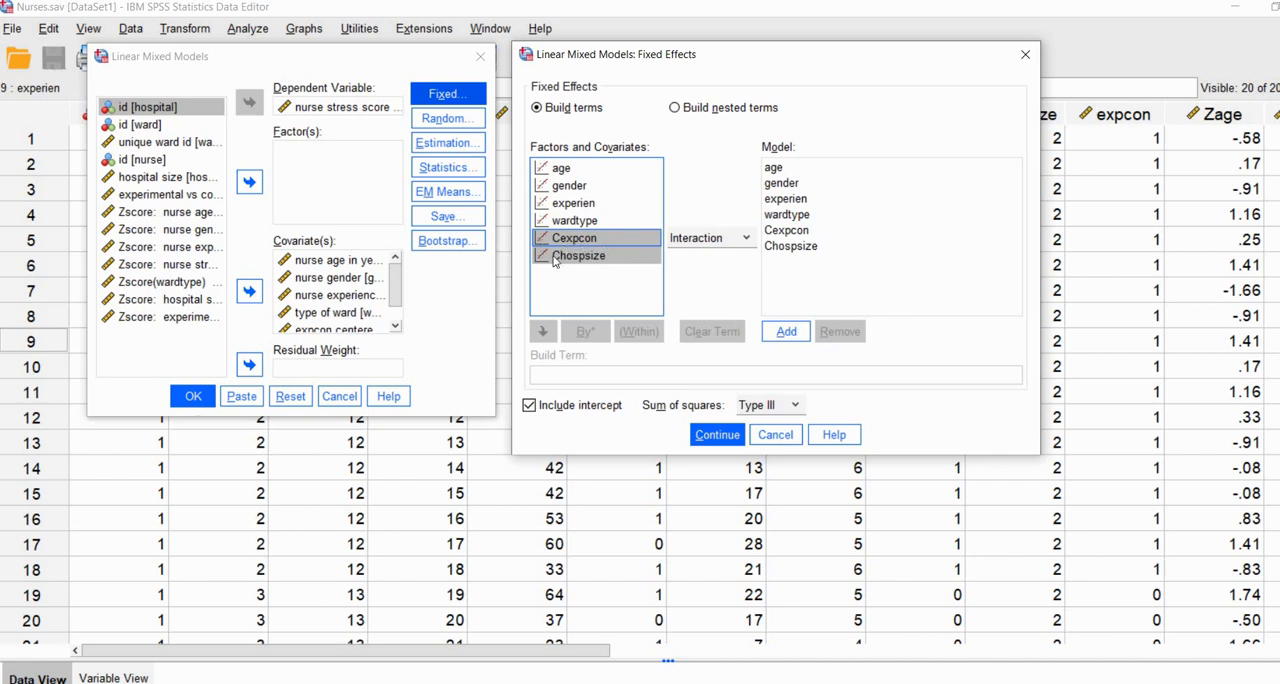
click(793, 335)
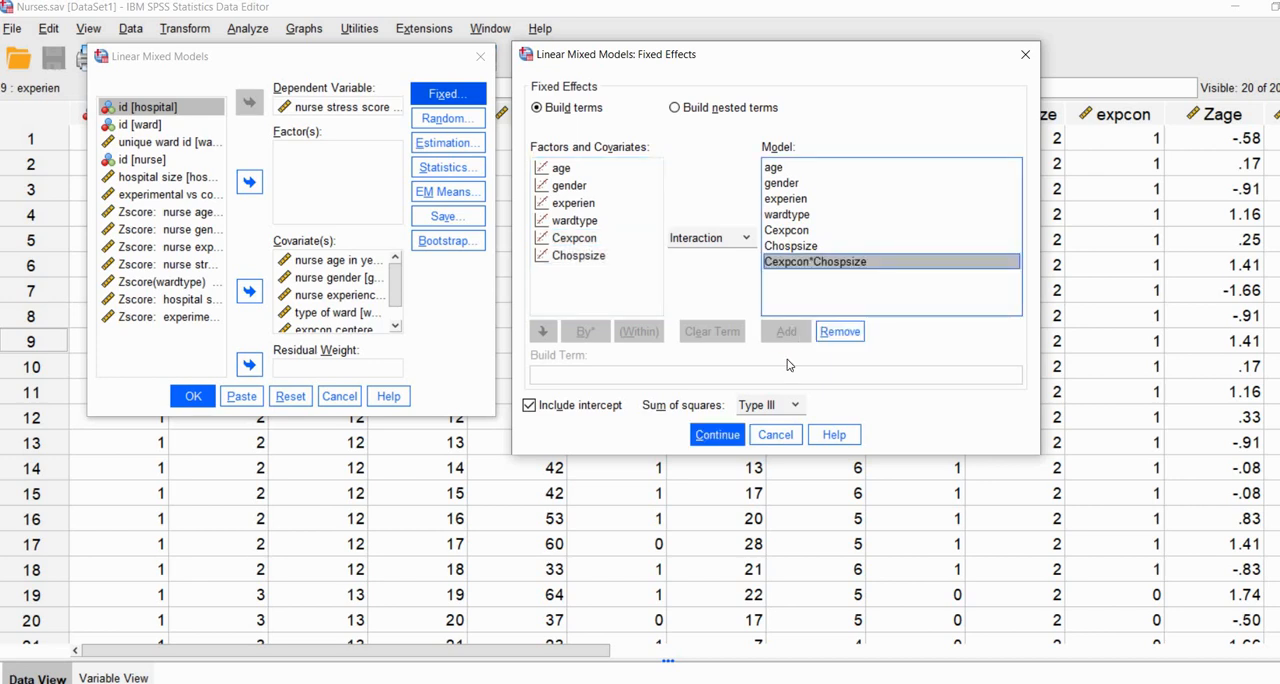
click(717, 436)
click(193, 397)
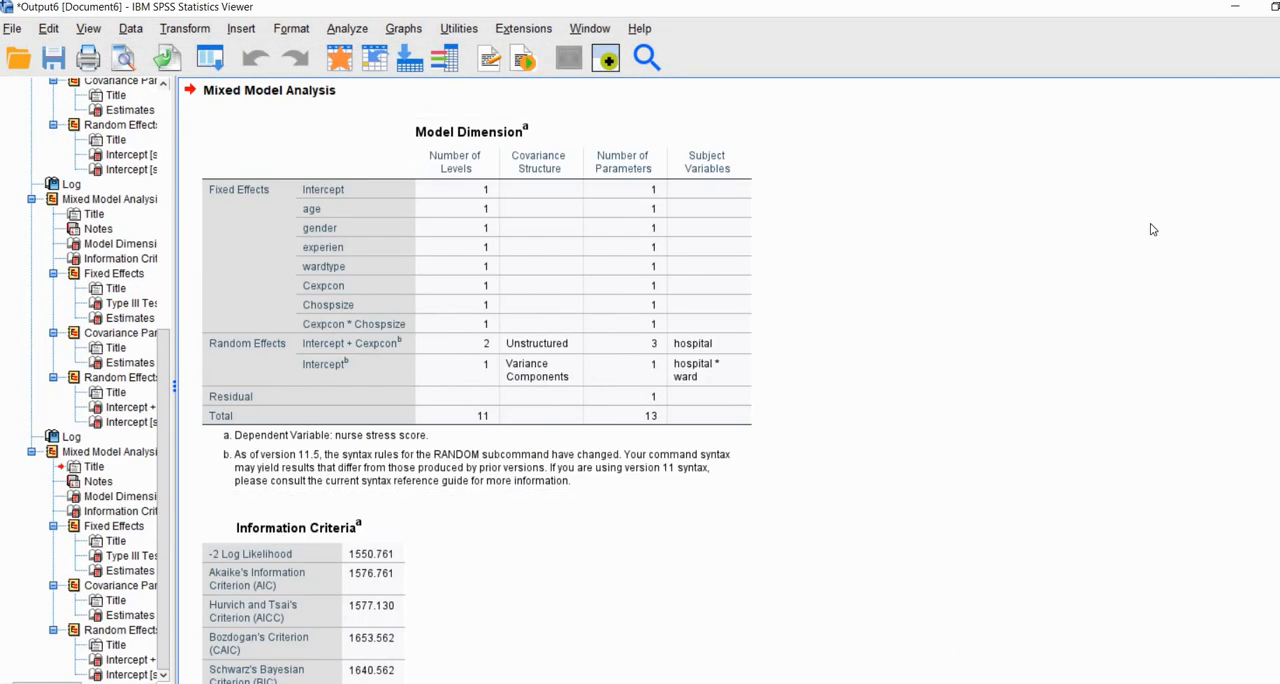
Step: Underline the parameter count of Cexpcon * Chospsize and circle the total number of parameters in the new Model Dimension table
click(1264, 244)
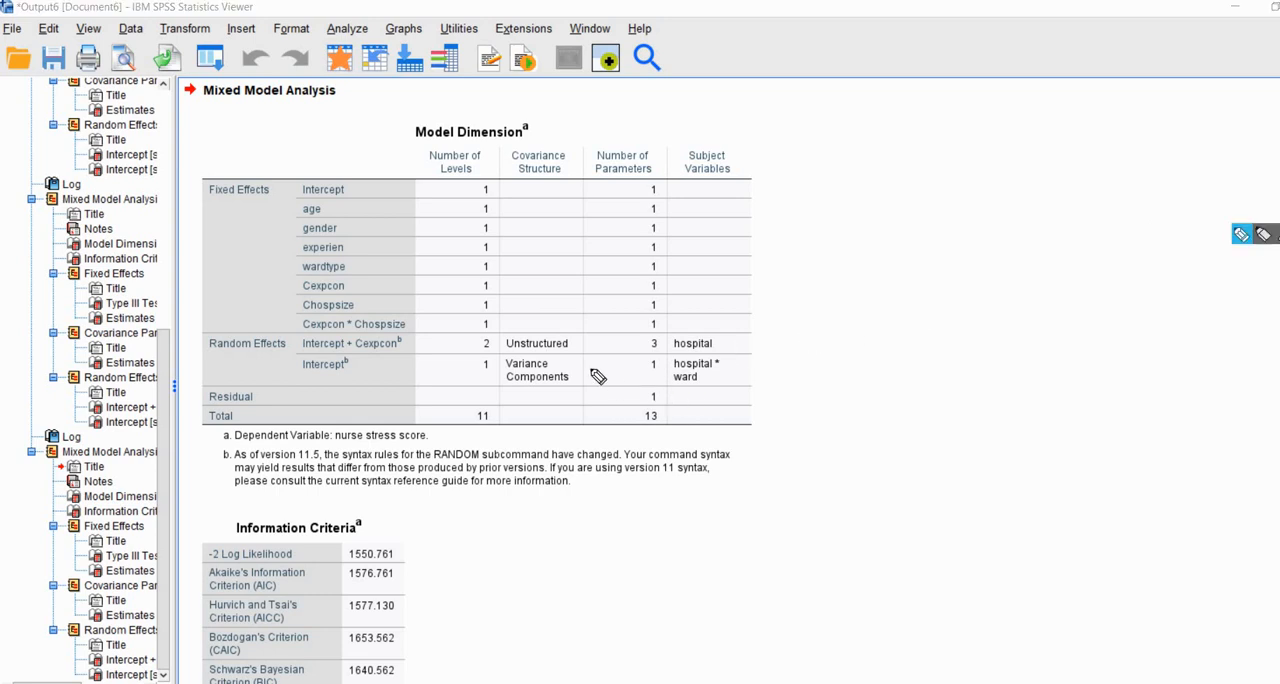
drag(672, 334, 636, 339)
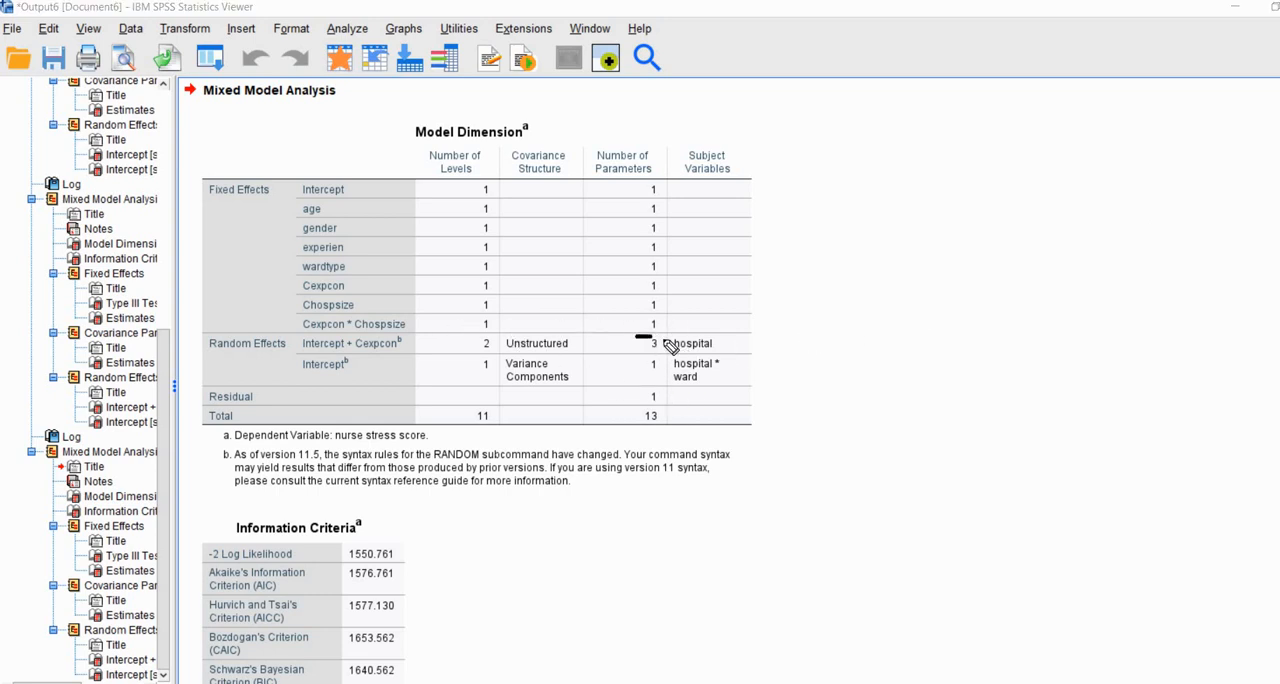
mouse_move(665, 427)
mouse_down()
mouse_move(647, 404)
mouse_move(641, 434)
mouse_up()
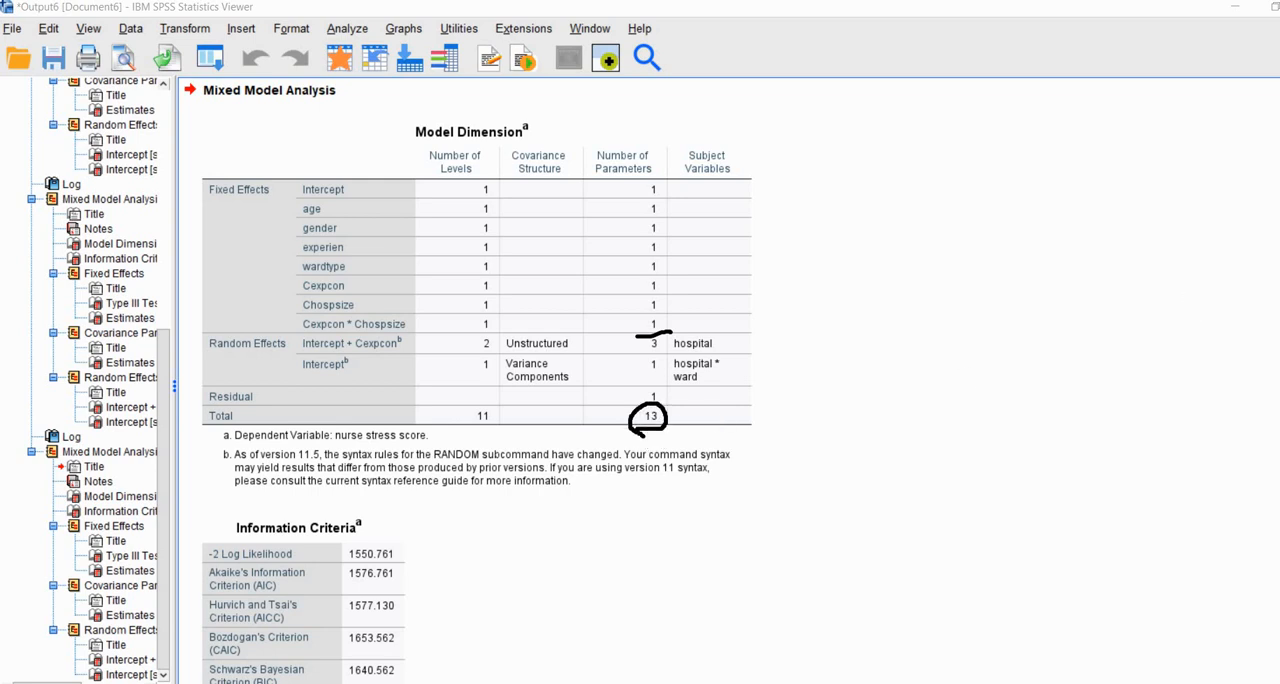
Step: Examine the Cexpcon * Chospsize interaction in the Estimates of Fixed Effects table, underlining its label, estimate and Sig. value
scroll(960, 356, down, 8)
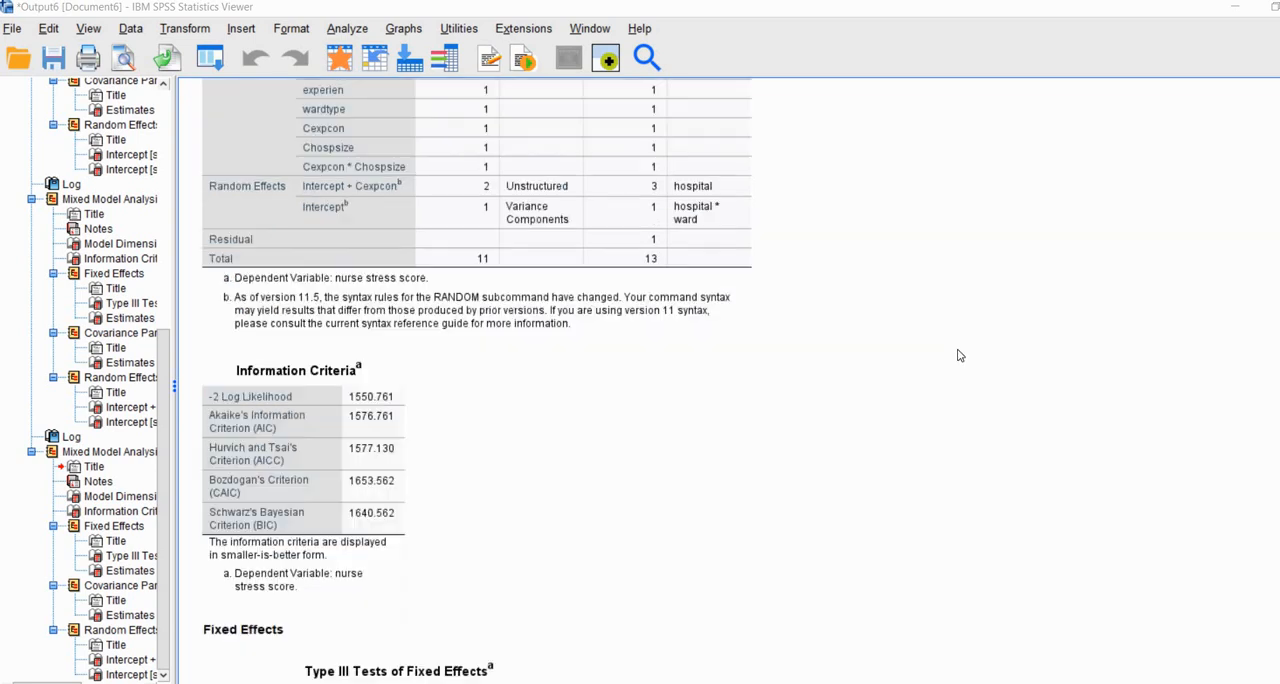
scroll(960, 356, down, 8)
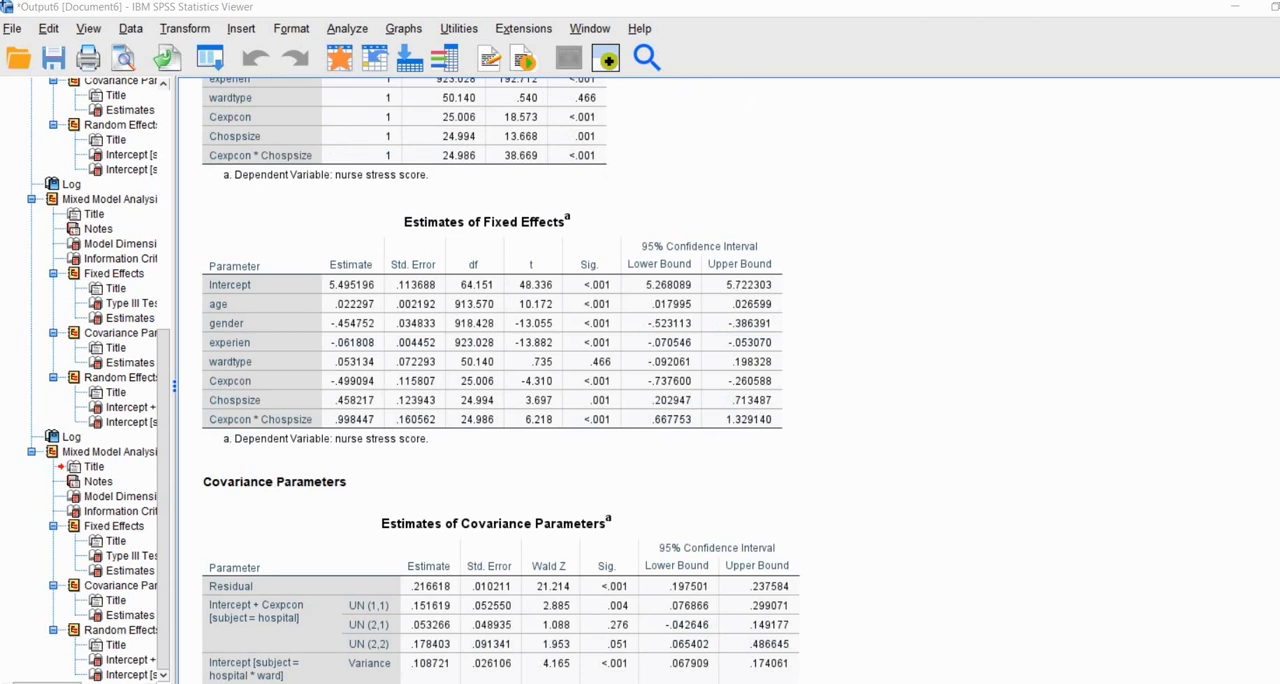
key(ctrl+alt+d)
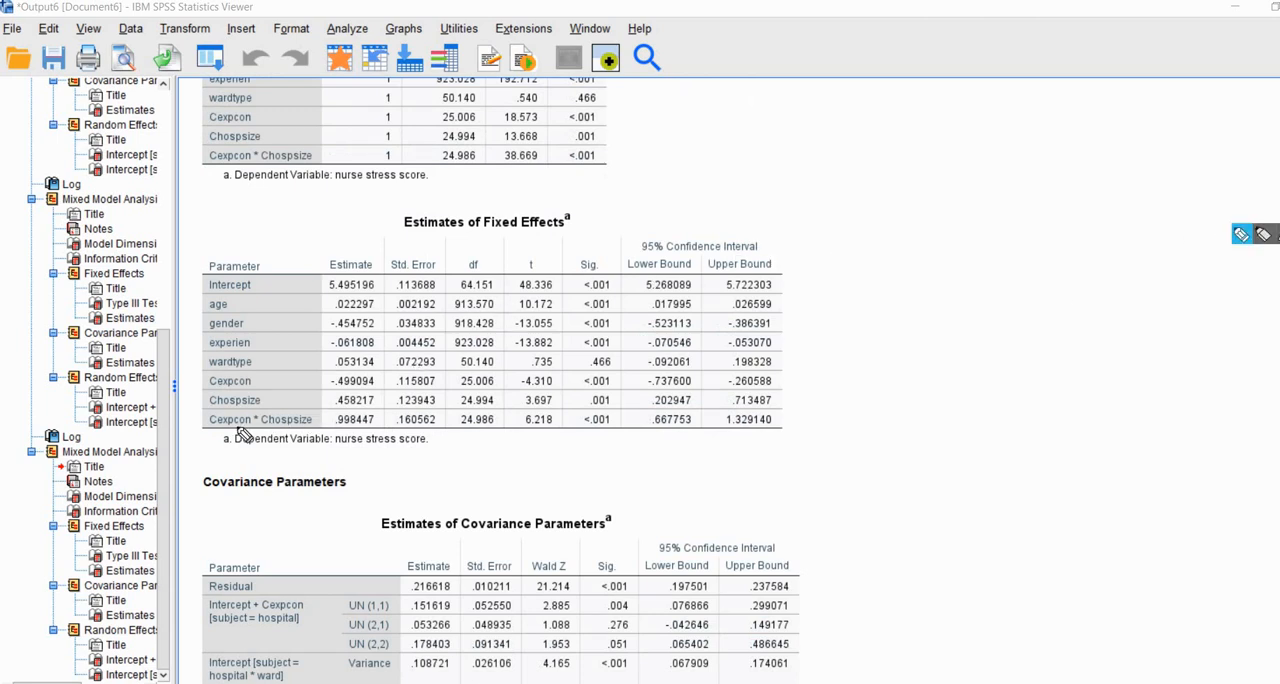
drag(225, 433, 372, 432)
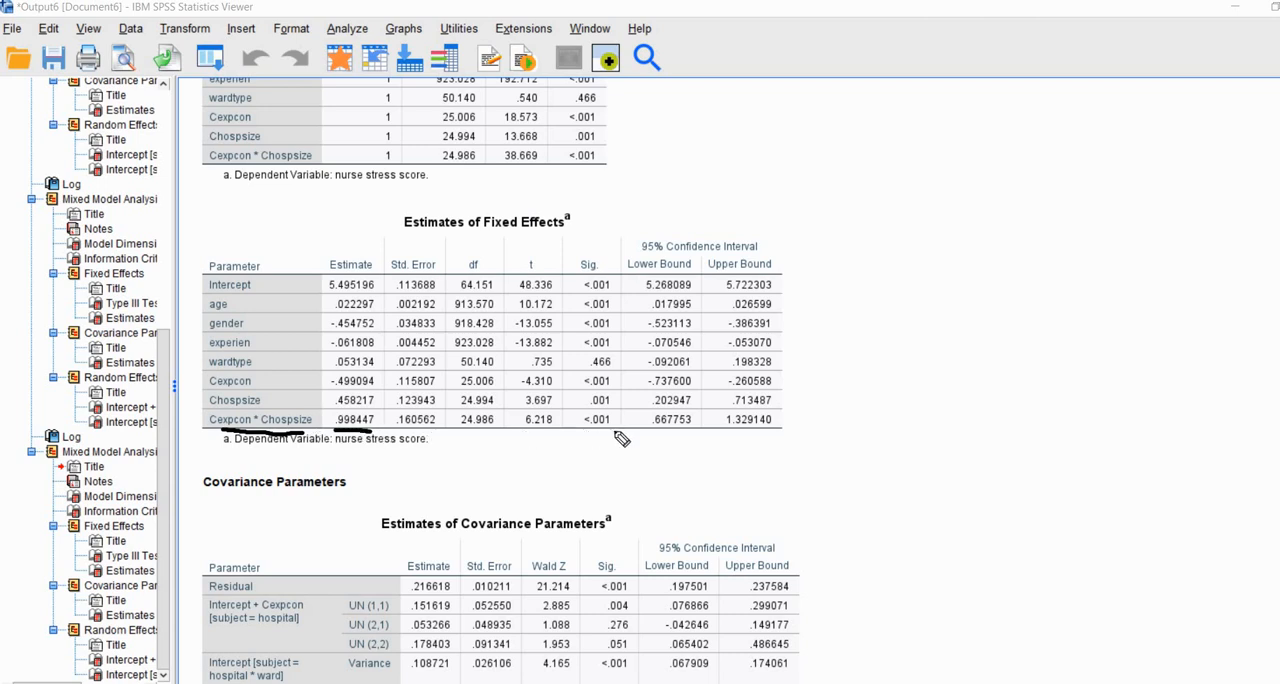
drag(584, 432, 613, 432)
drag(265, 431, 294, 430)
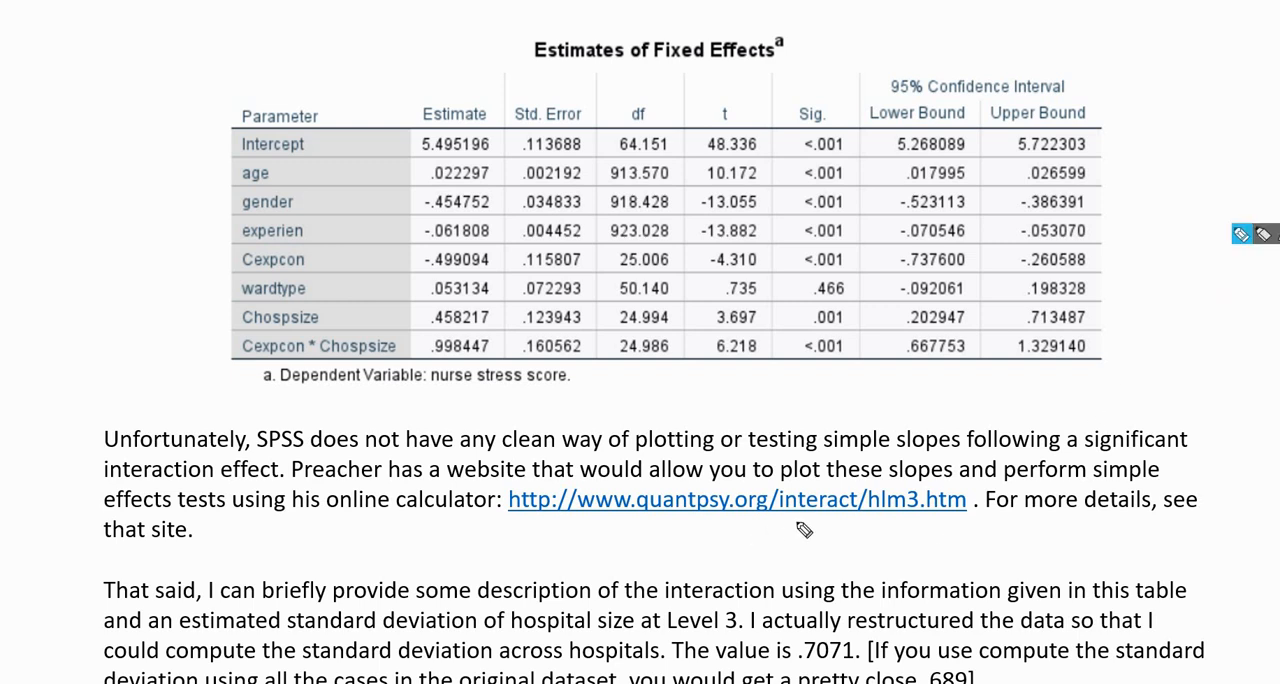
Step: In the notes document, mark the online calculator link and the Cexpcon and Chospsize rows, and underline the Cexpcon estimate
drag(769, 528, 805, 518)
click(1251, 352)
click(223, 255)
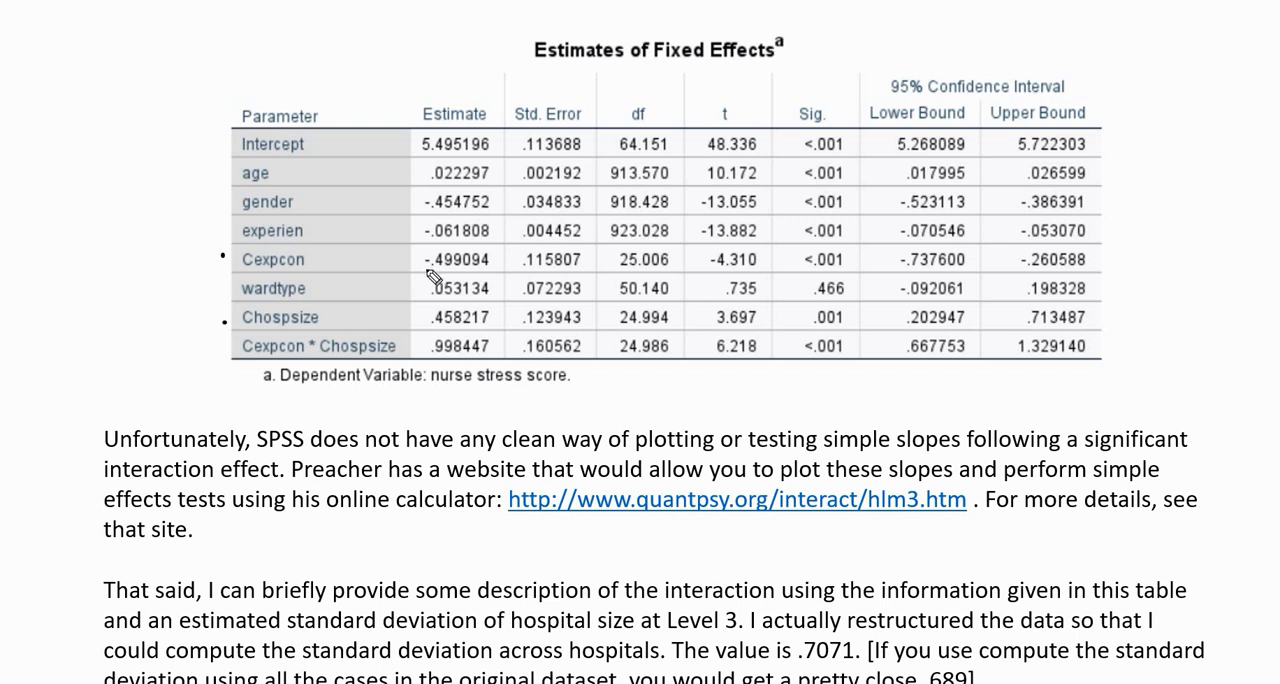
drag(426, 268, 497, 268)
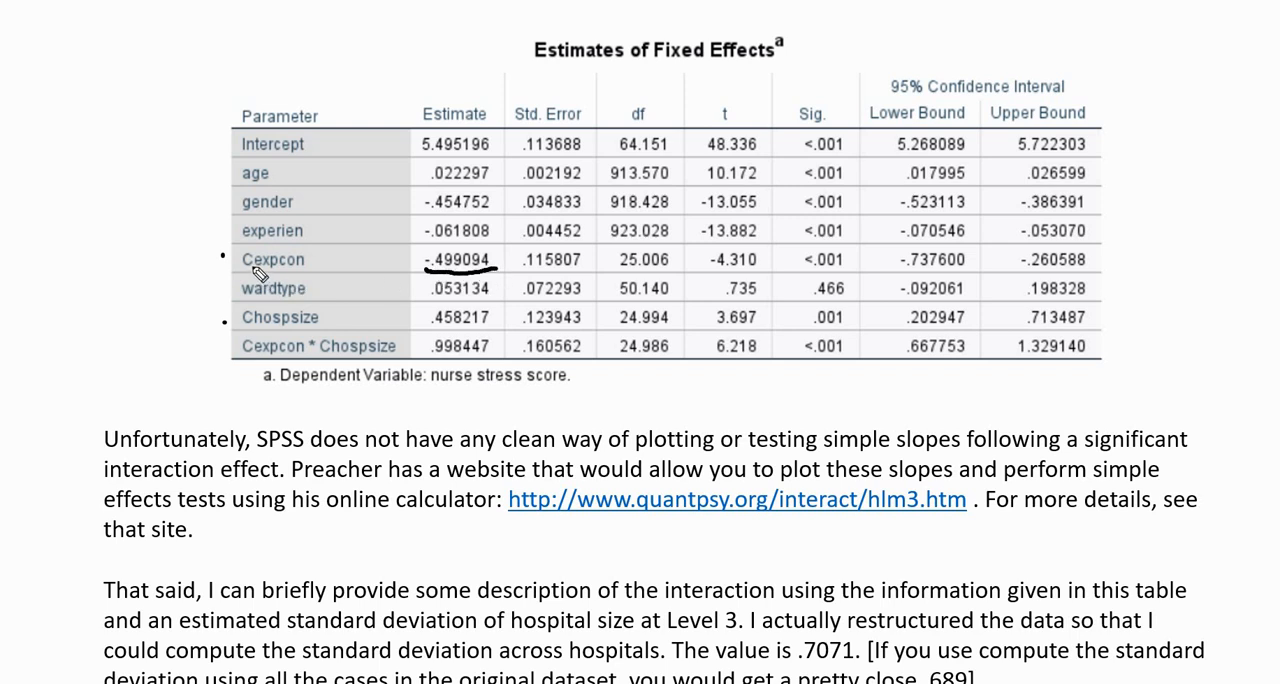